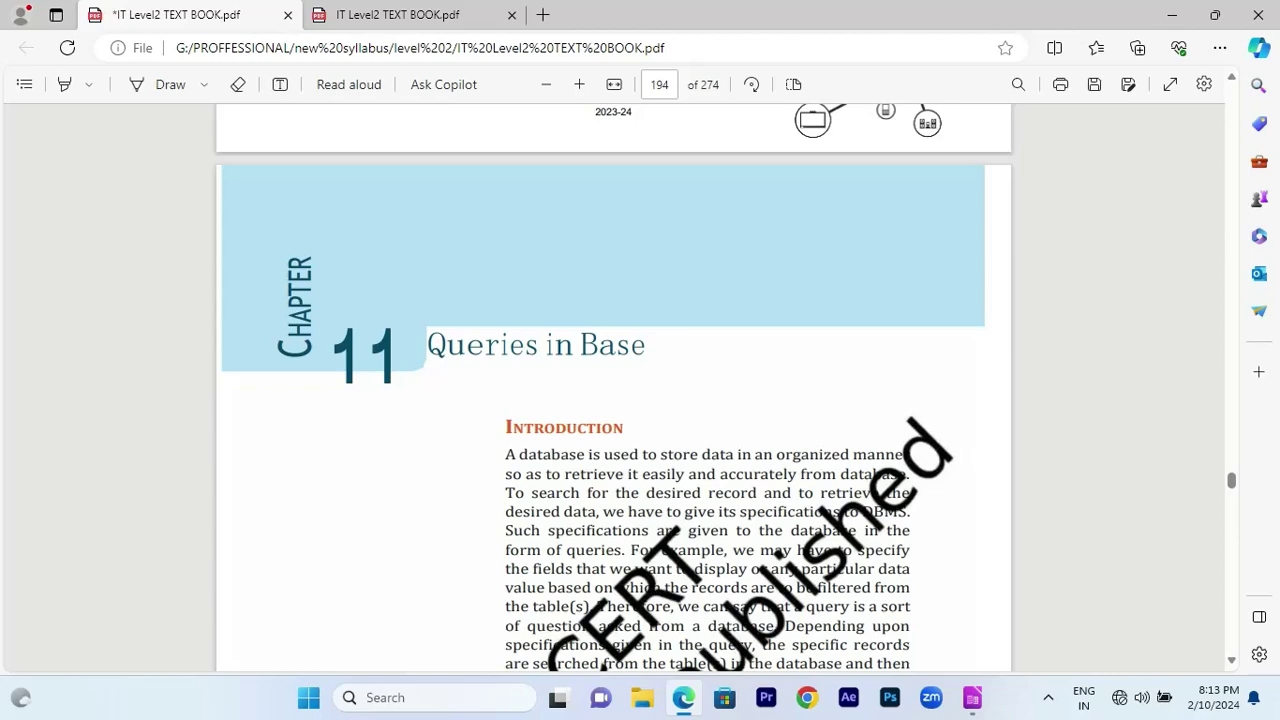
# Step: Read the textbook's Queries in Base chapter down to the steps for creating a query using a wizard
pyautogui.scroll(-4, 700, 380)
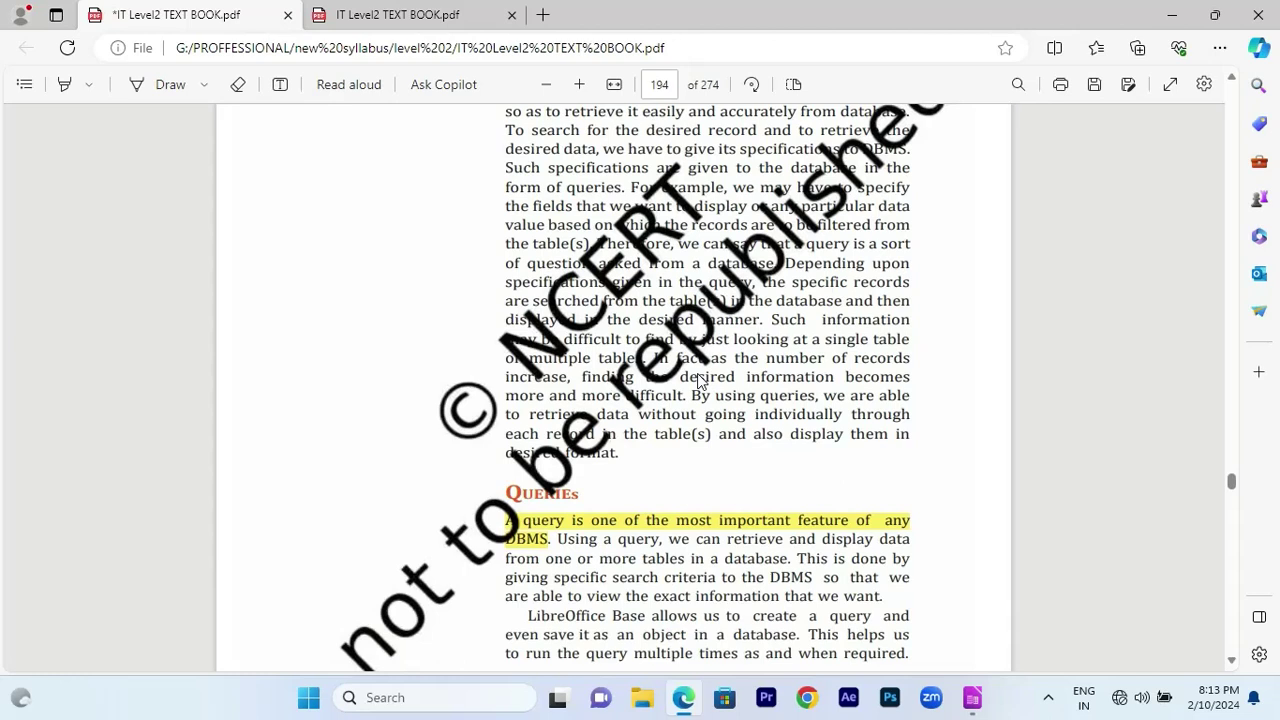
pyautogui.scroll(-10, 701, 345)
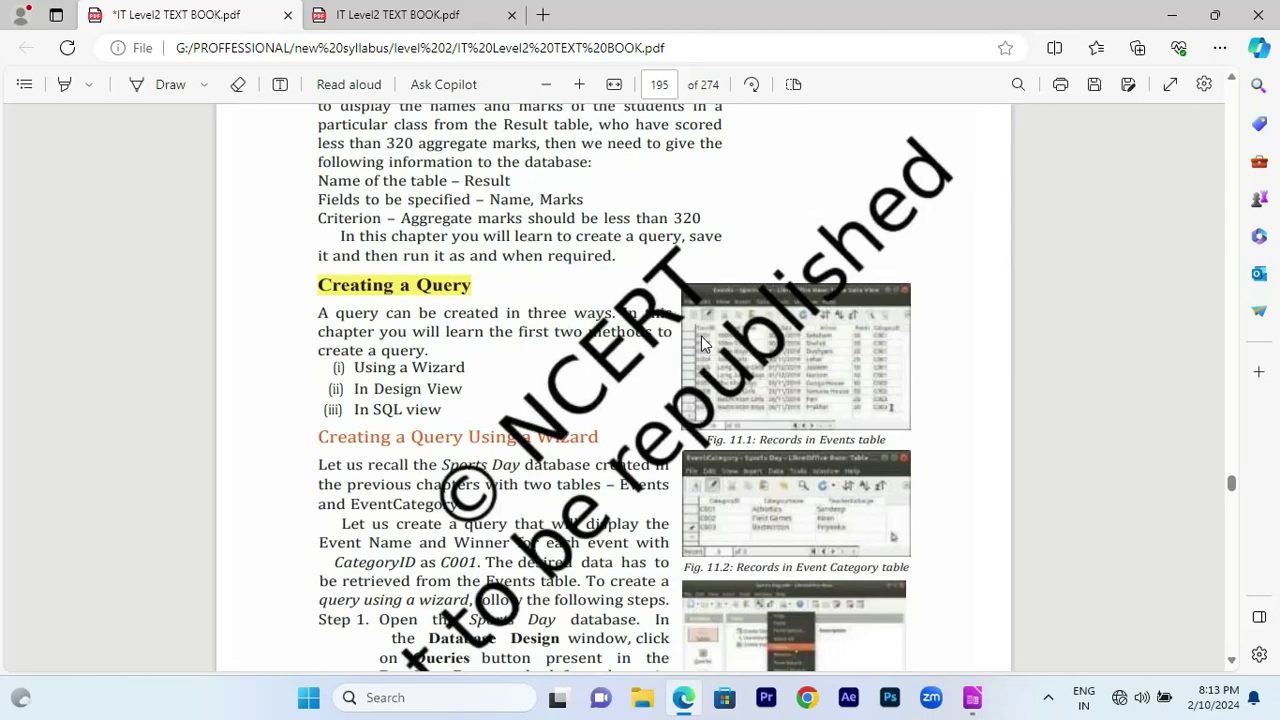
pyautogui.scroll(-3, 701, 336)
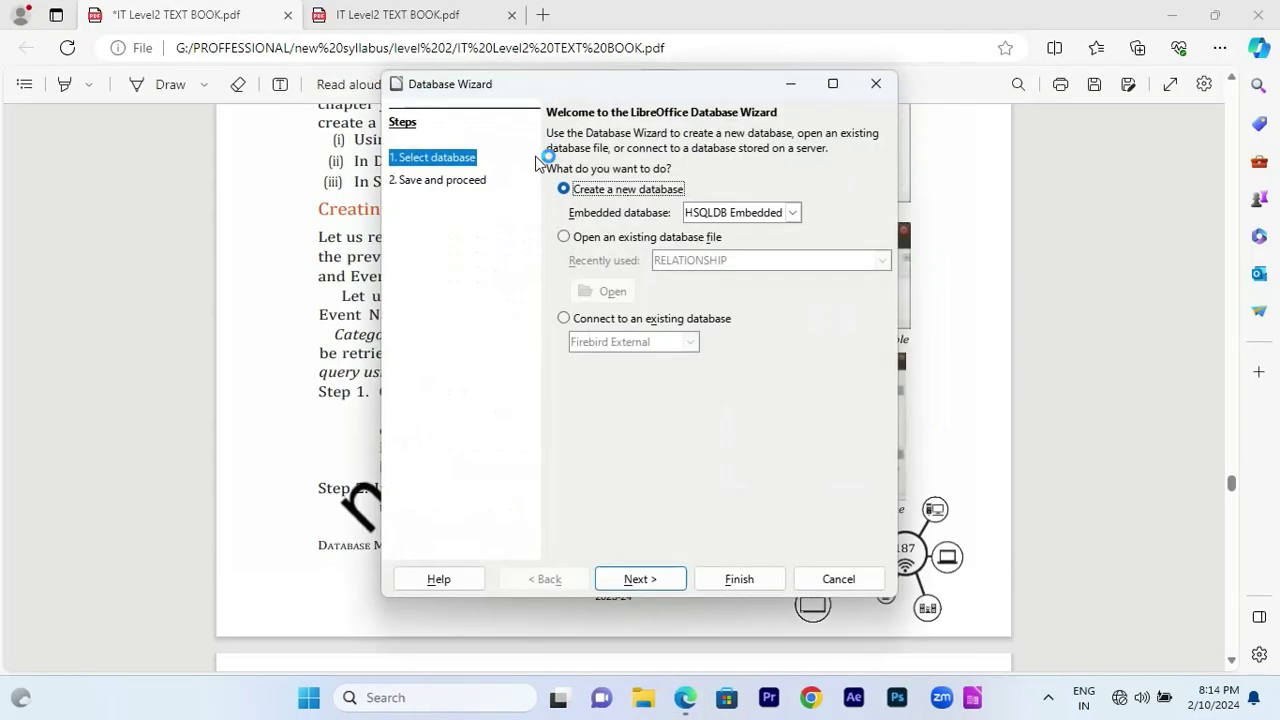
# Step: Open the existing RELATIONSHIP database file in LibreOffice Base
pyautogui.click(665, 238)
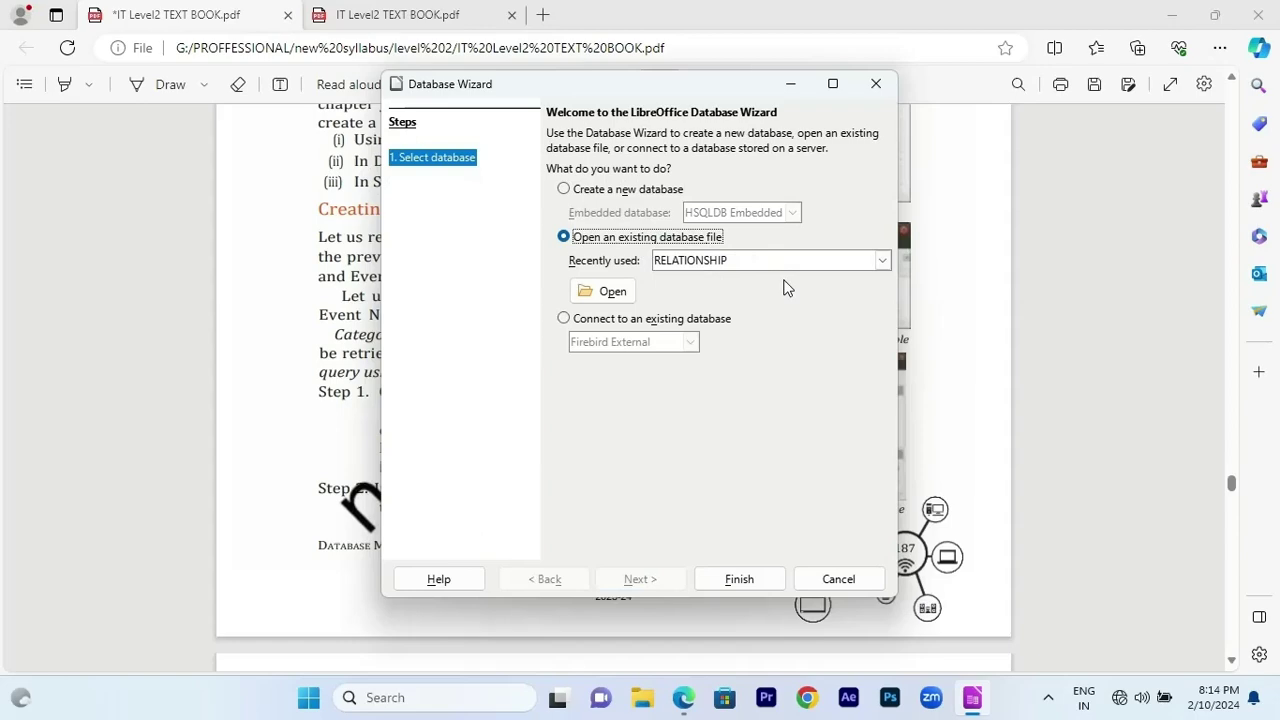
pyautogui.click(728, 580)
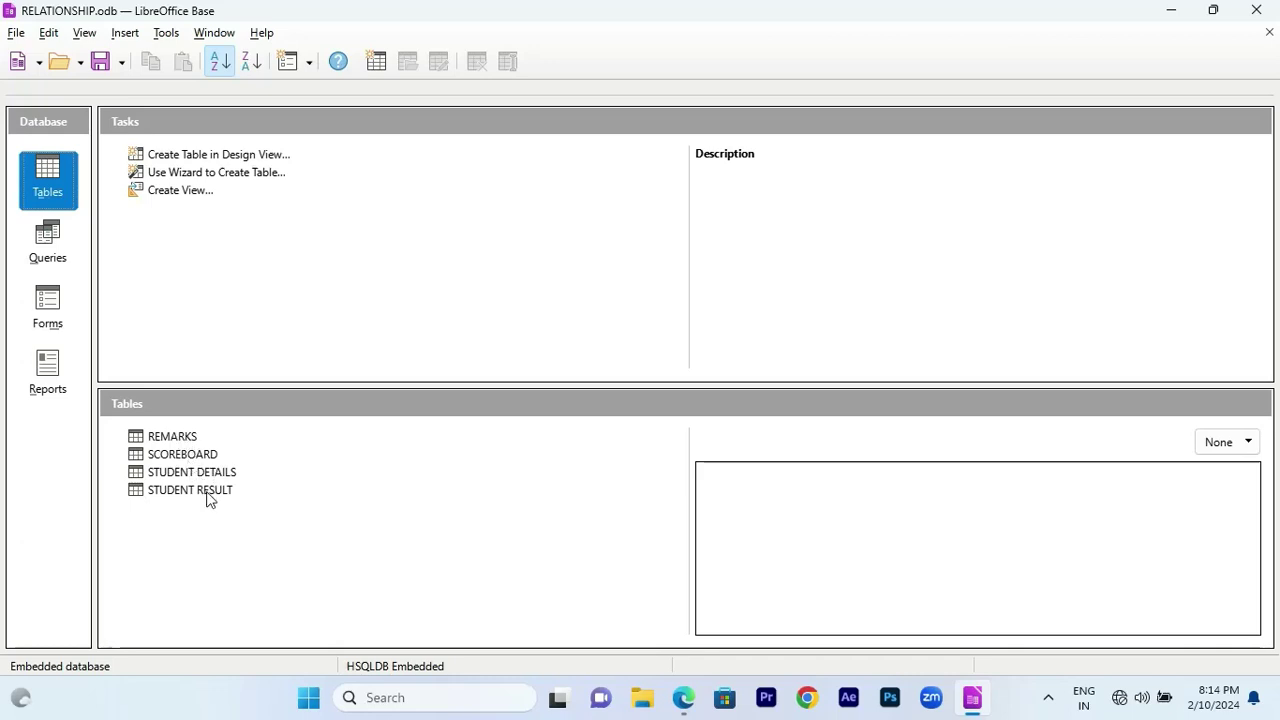
# Step: View the records of the REMARKS table, close it, and examine the SD ID field in the SCOREBOARD table
pyautogui.doubleClick(205, 434)
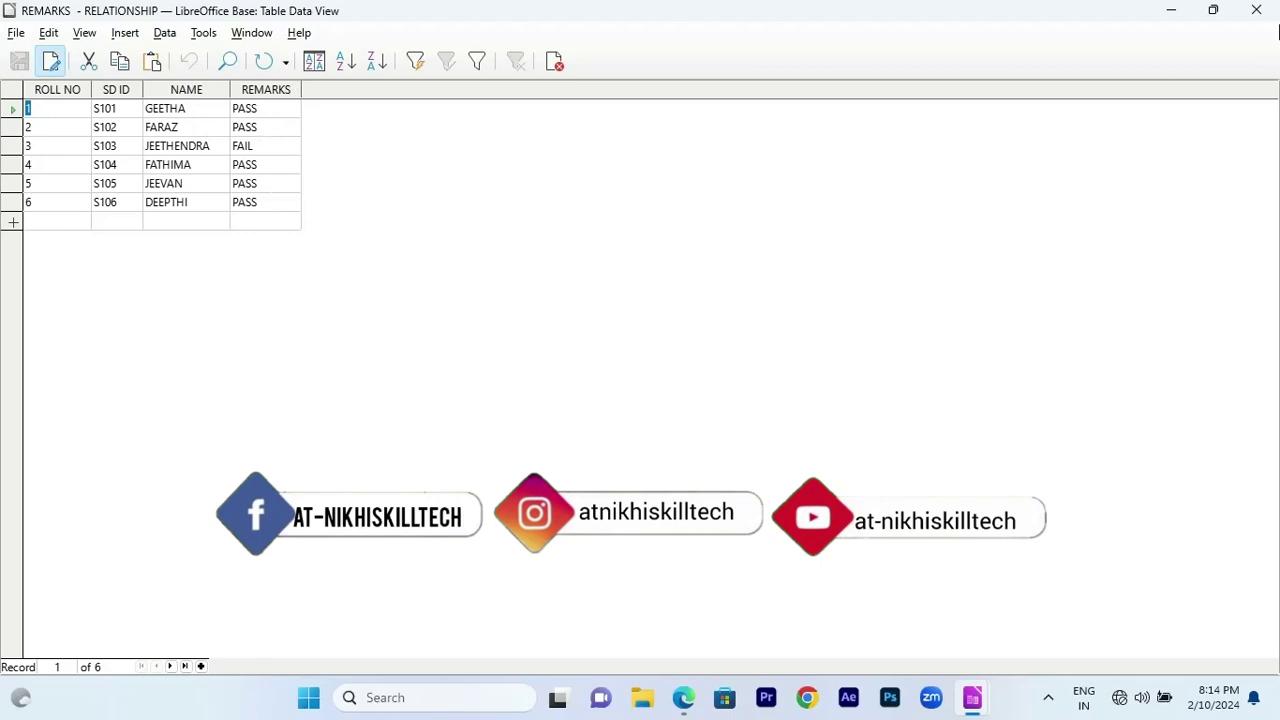
pyautogui.click(1271, 32)
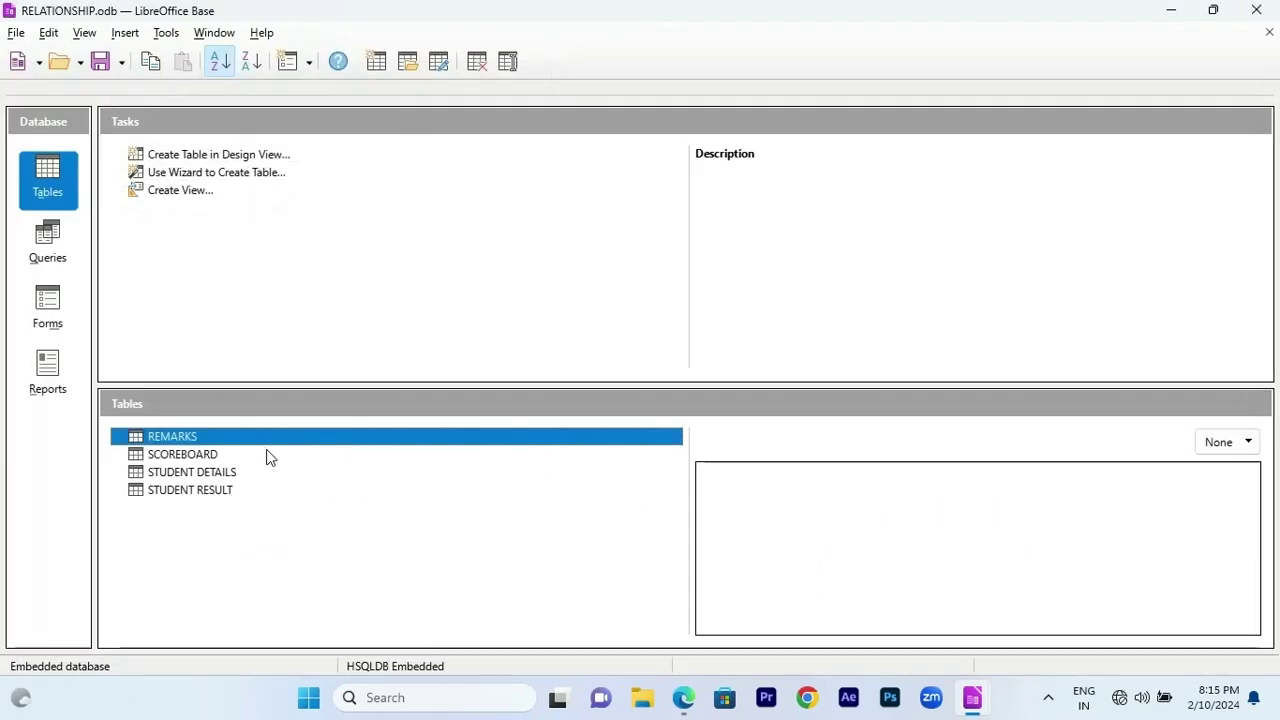
pyautogui.doubleClick(267, 455)
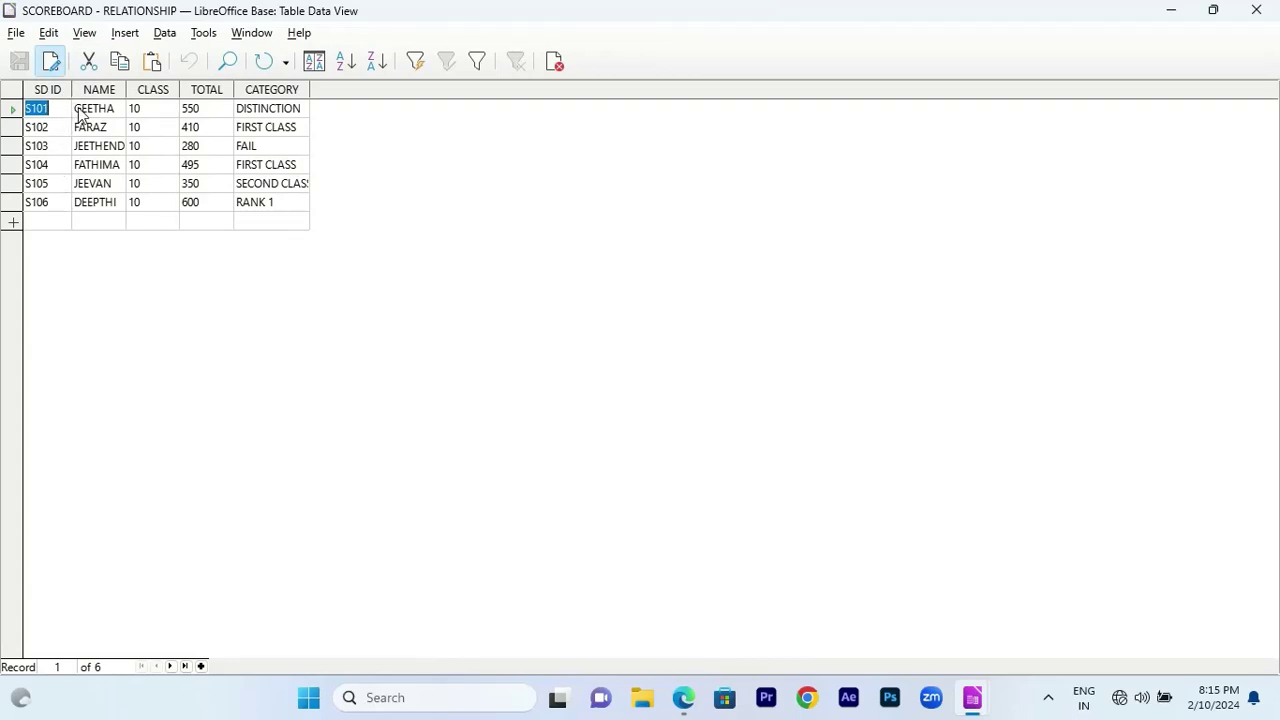
pyautogui.click(56, 129)
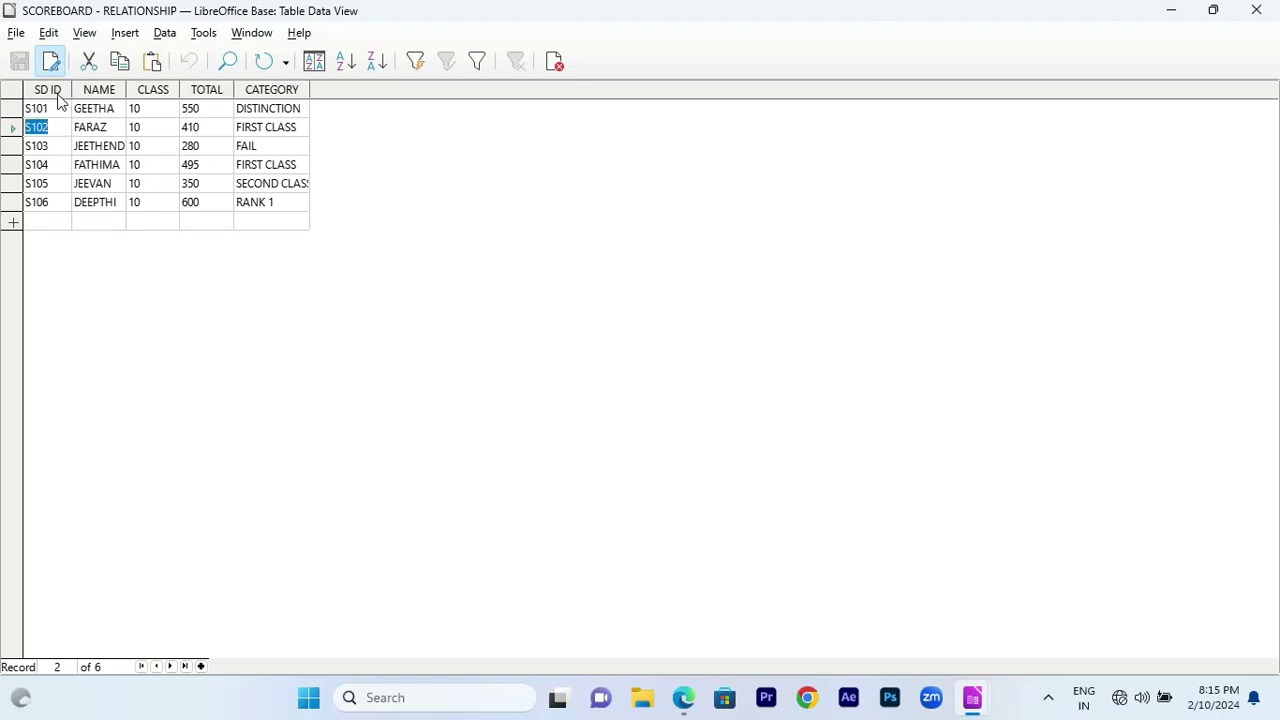
pyautogui.click(1171, 10)
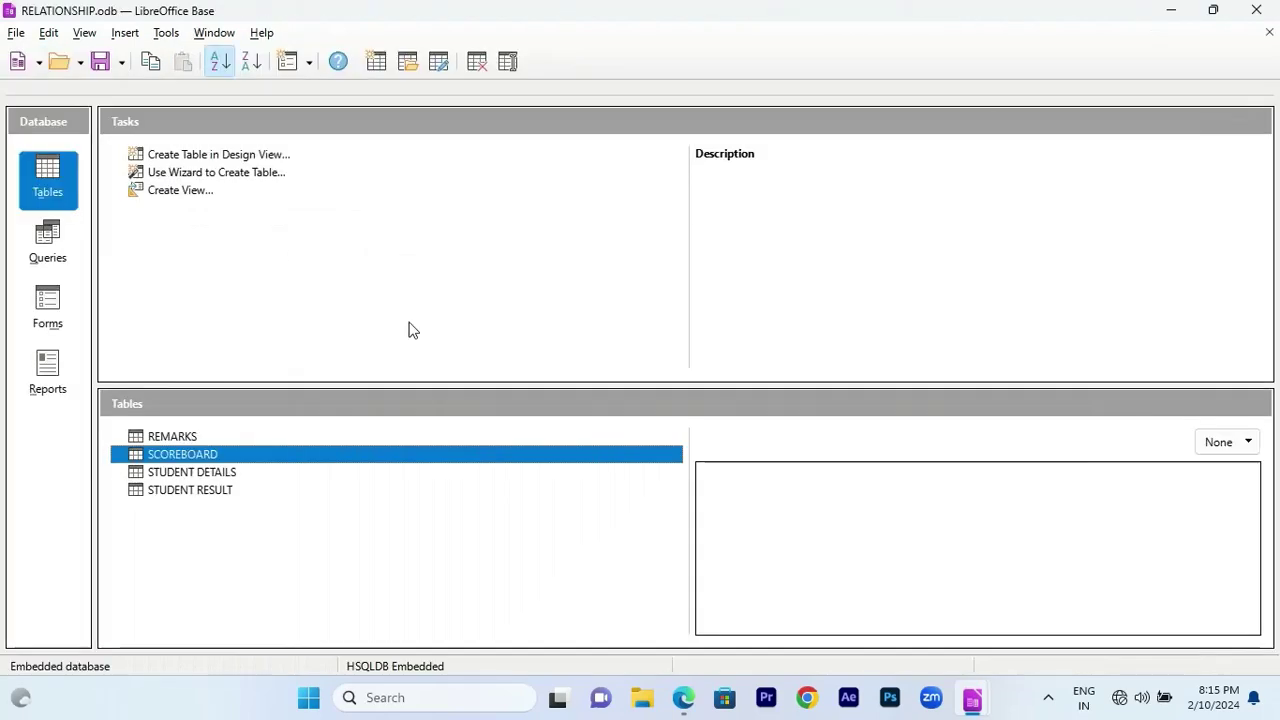
# Step: Reopen the REMARKS table to examine its SD ID and ROLL NO columns, and close it
pyautogui.doubleClick(280, 437)
pyautogui.click(134, 91)
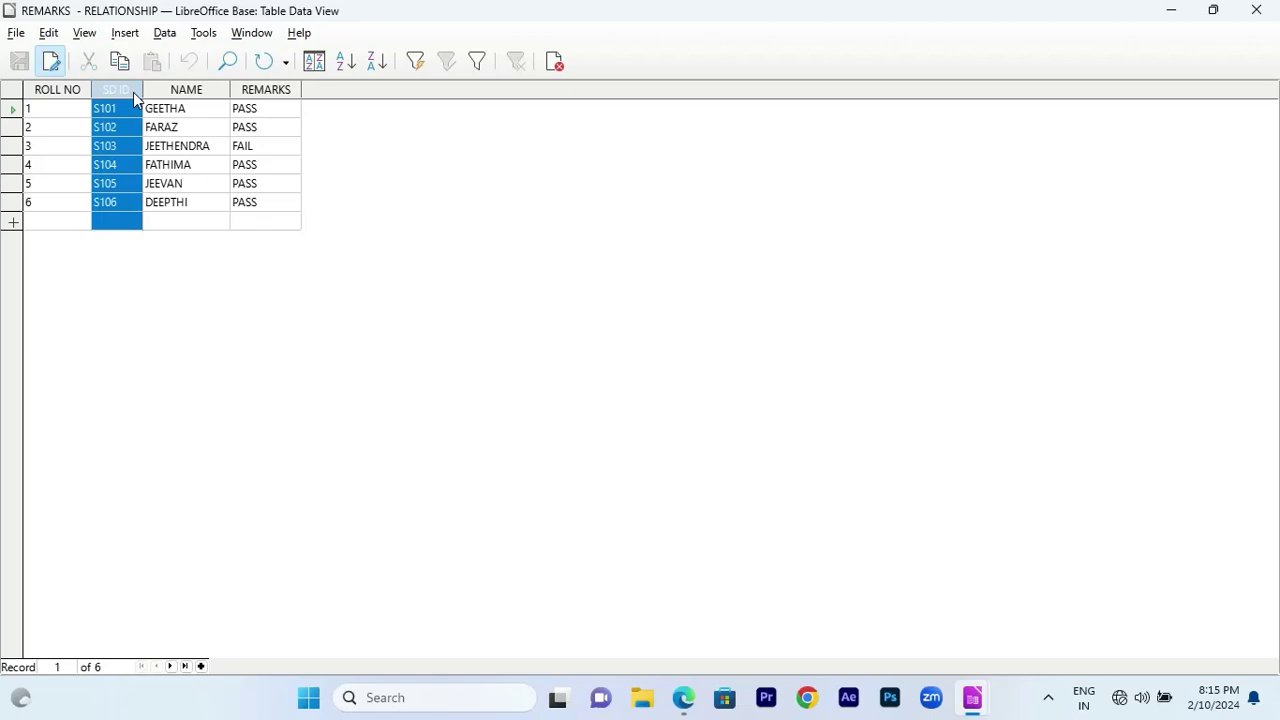
pyautogui.click(125, 300)
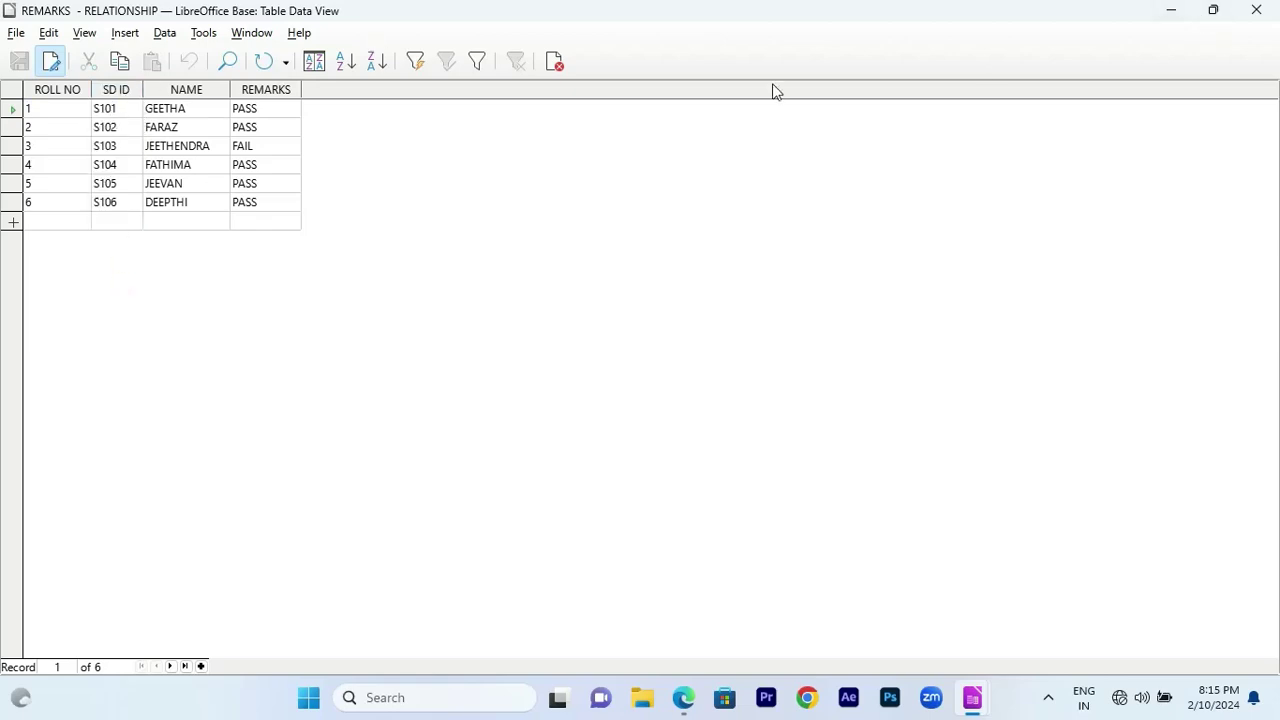
pyautogui.click(60, 90)
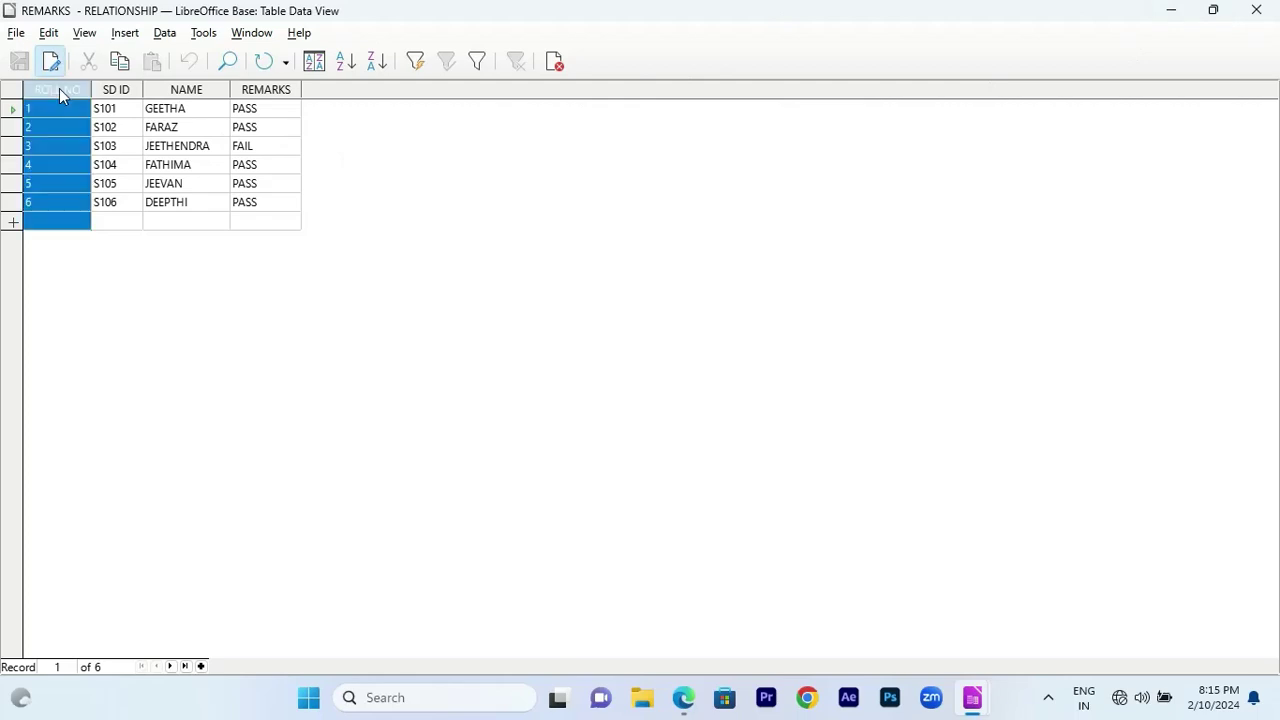
pyautogui.click(1256, 10)
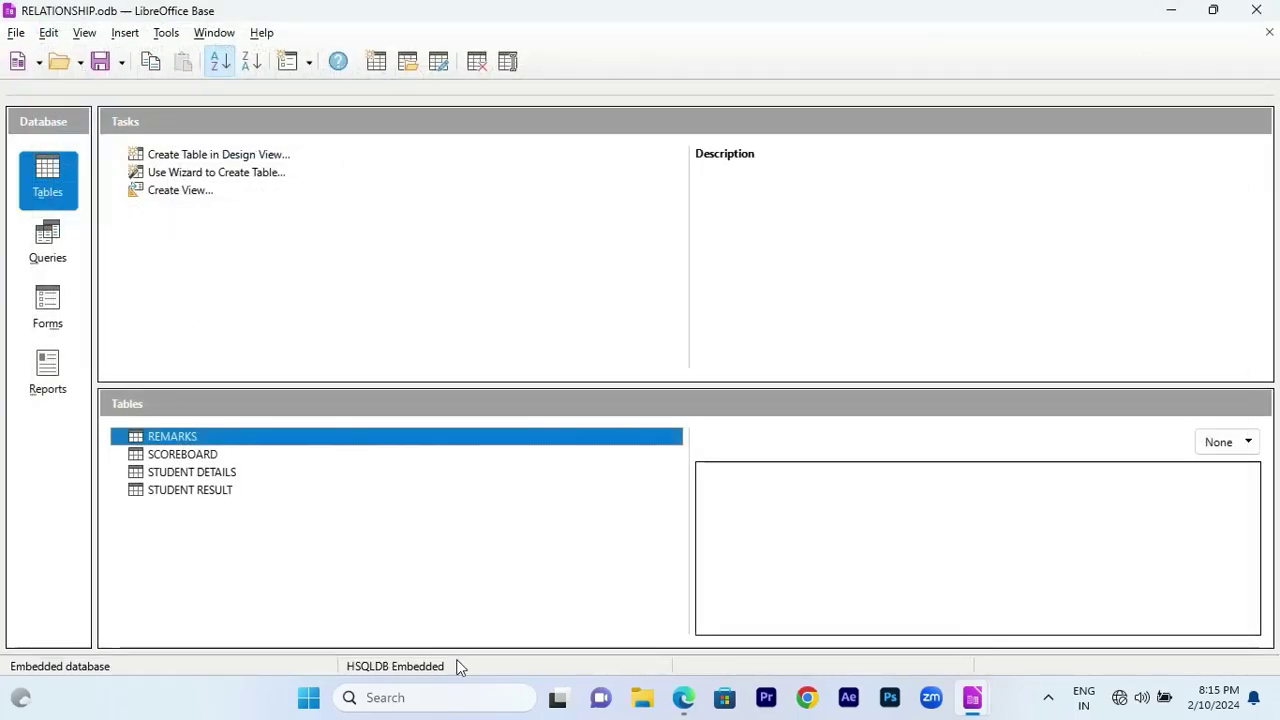
# Step: Widen the CATEGORY column in the SCOREBOARD table so its entries fit, and close the table
pyautogui.press('Down')
pyautogui.press('Return')
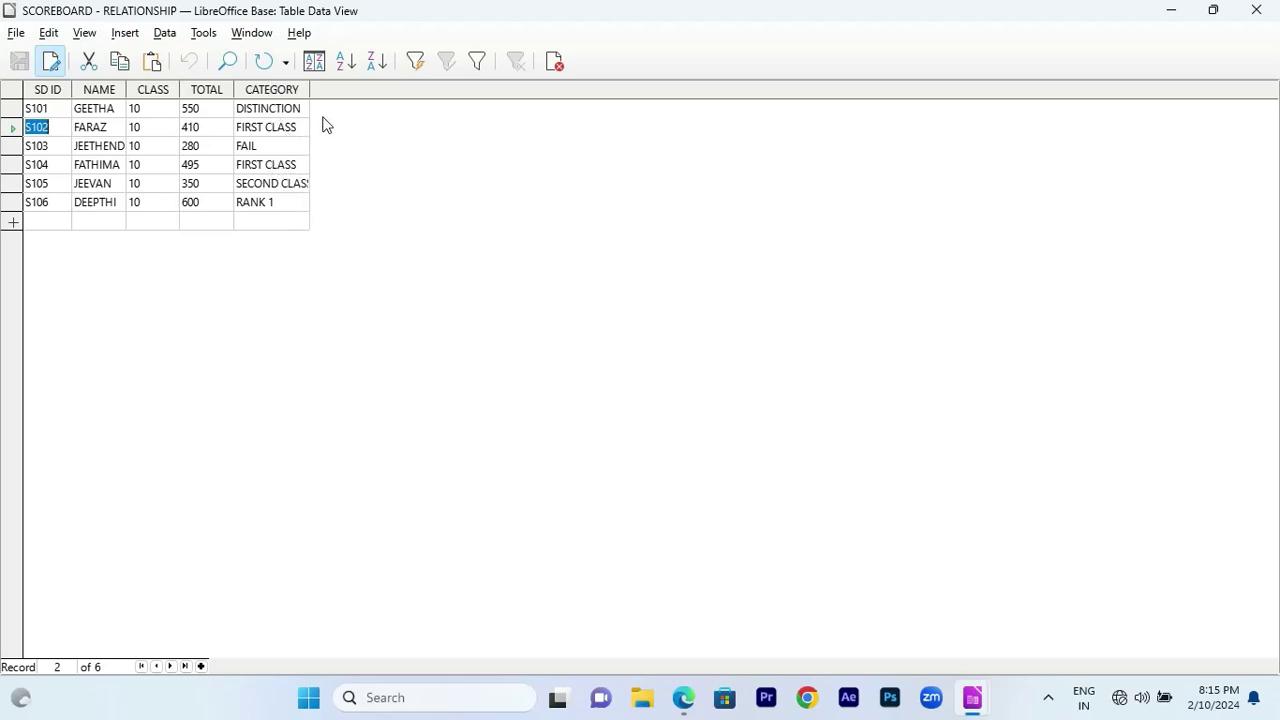
pyautogui.moveTo(310, 89); pyautogui.dragTo(345, 90)
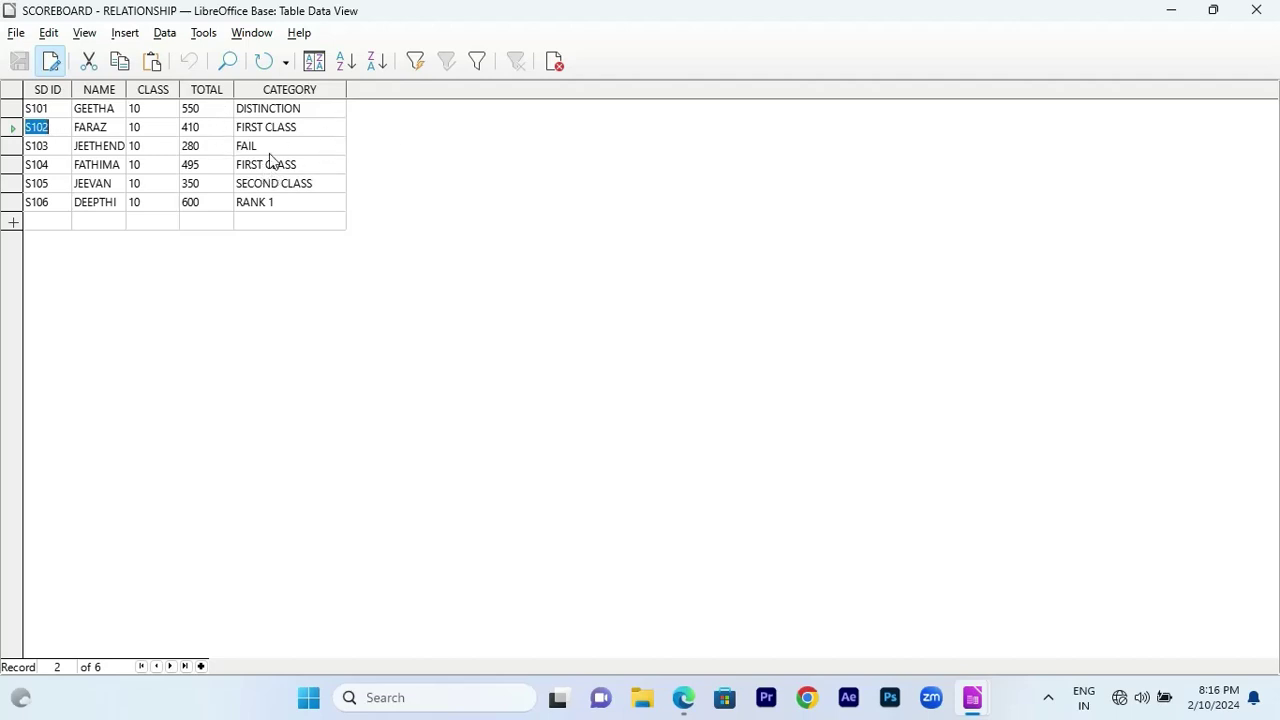
pyautogui.click(1275, 12)
# Step: Start a new query with the Query Wizard and choose the SCOREBOARD table as its source
pyautogui.click(46, 248)
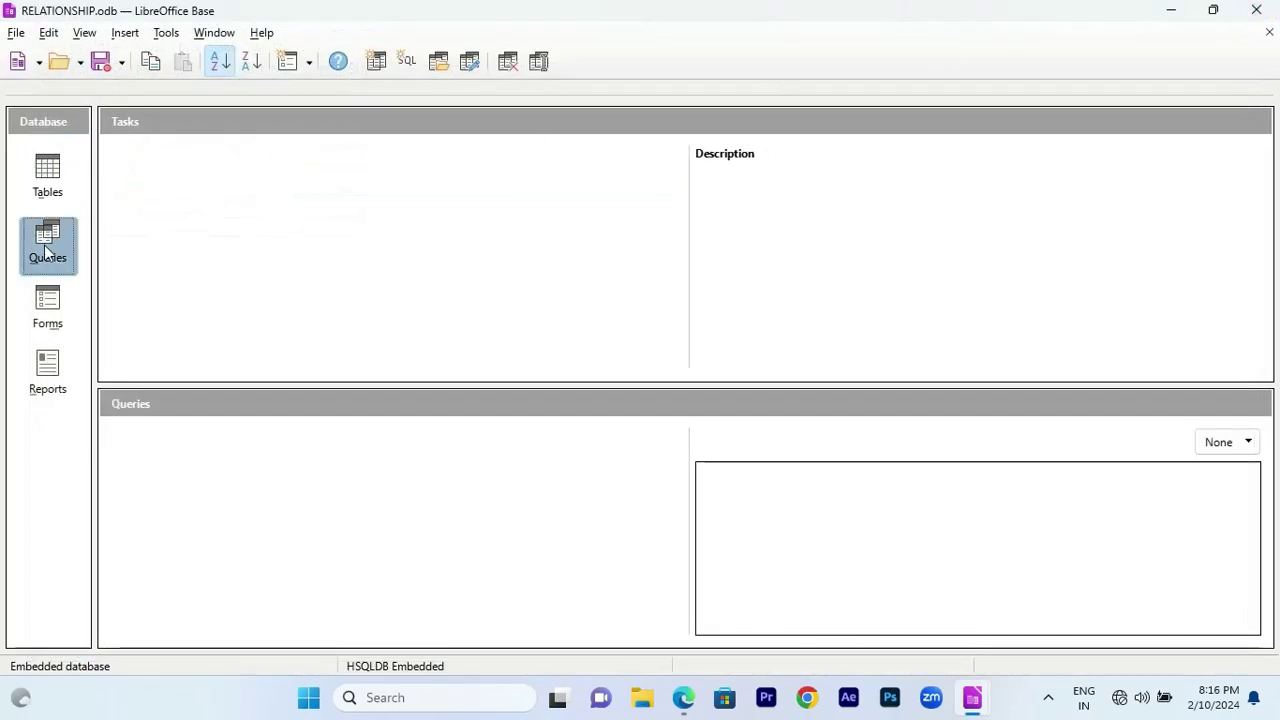
pyautogui.click(275, 178)
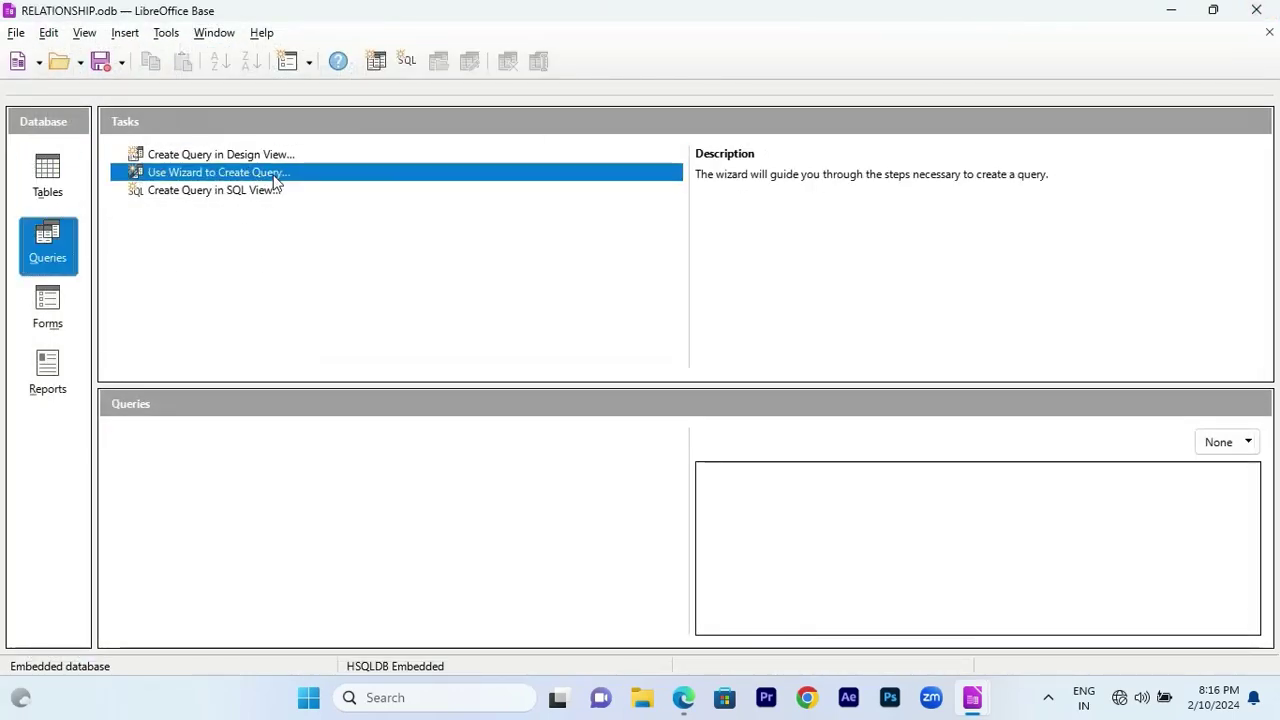
pyautogui.click(277, 189)
pyautogui.click(275, 181)
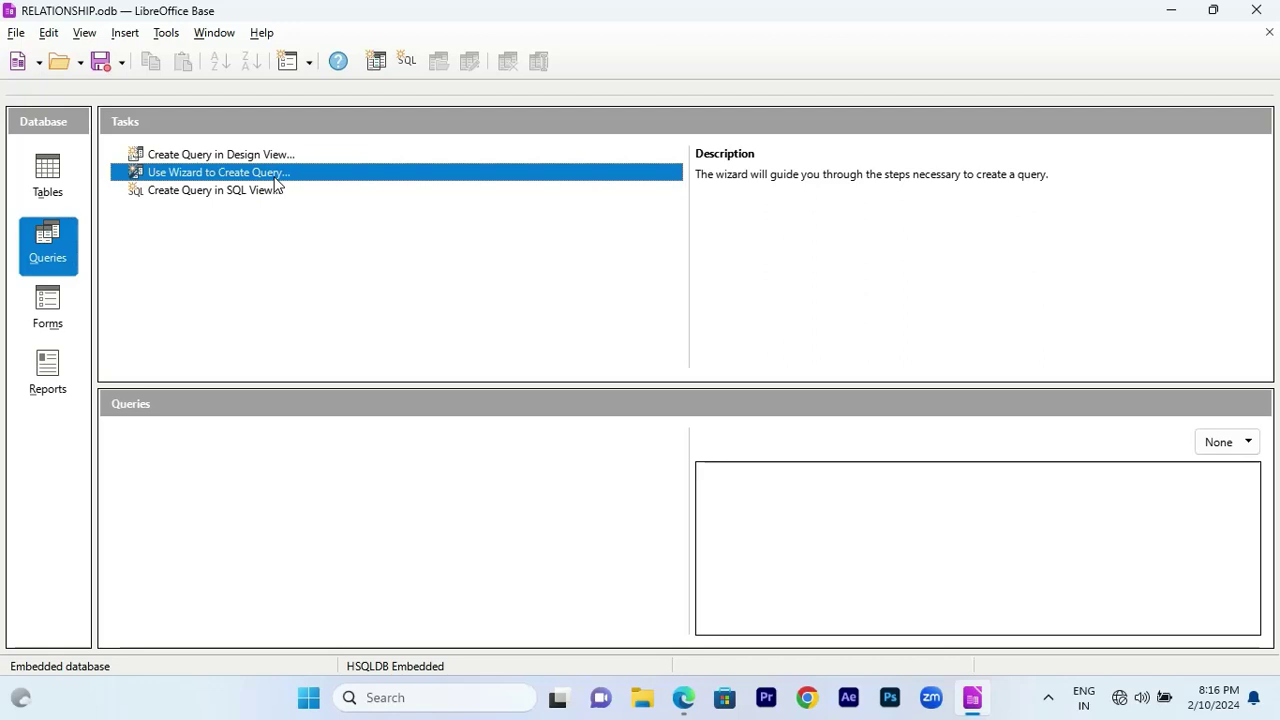
pyautogui.doubleClick(276, 182)
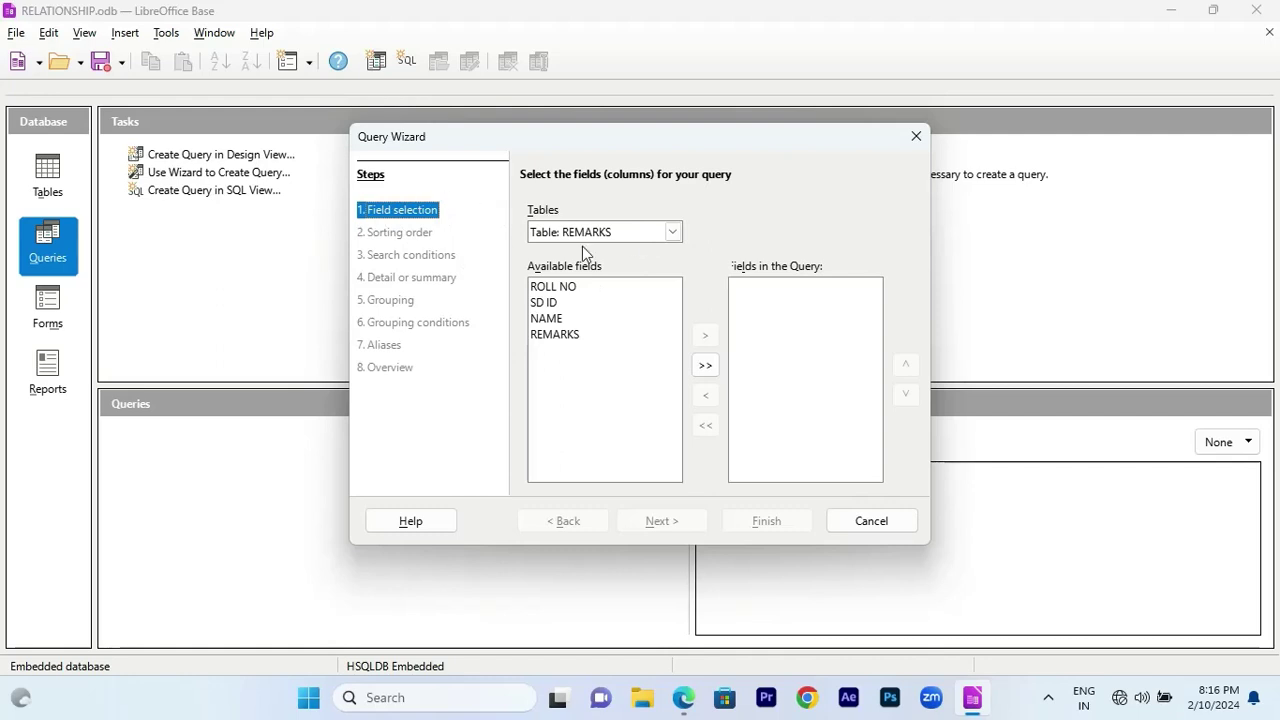
pyautogui.click(673, 233)
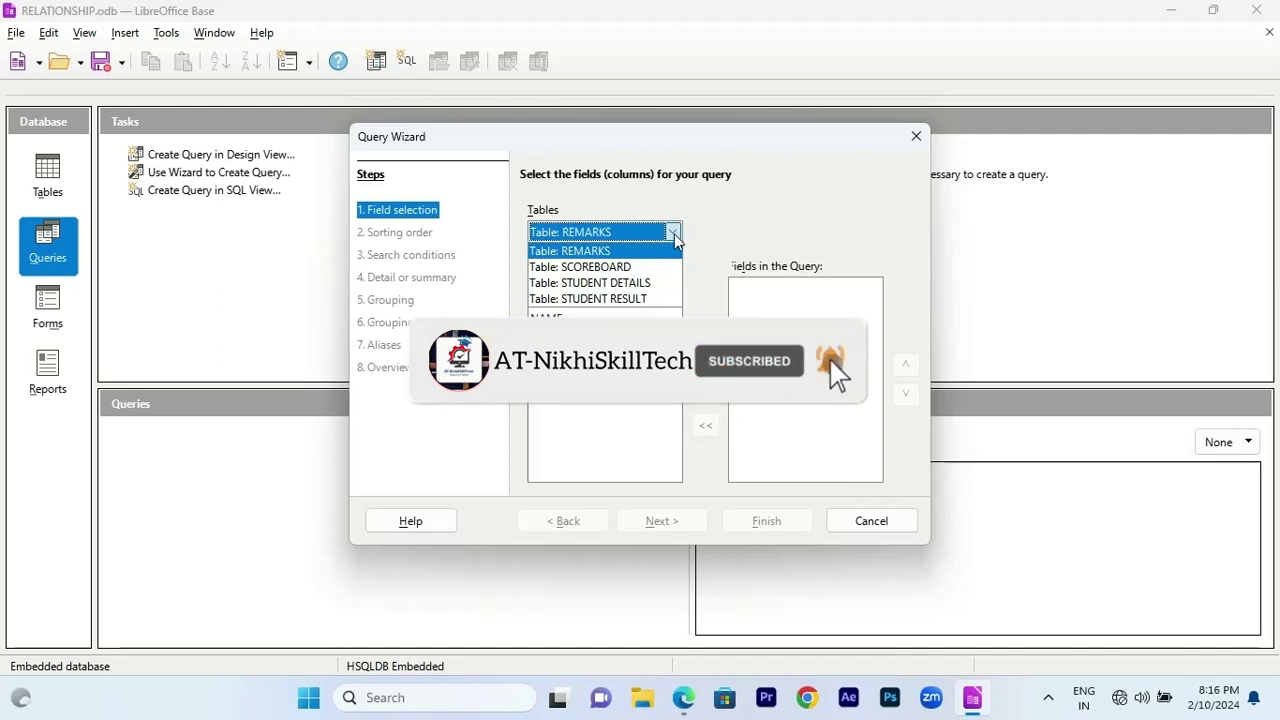
pyautogui.click(622, 267)
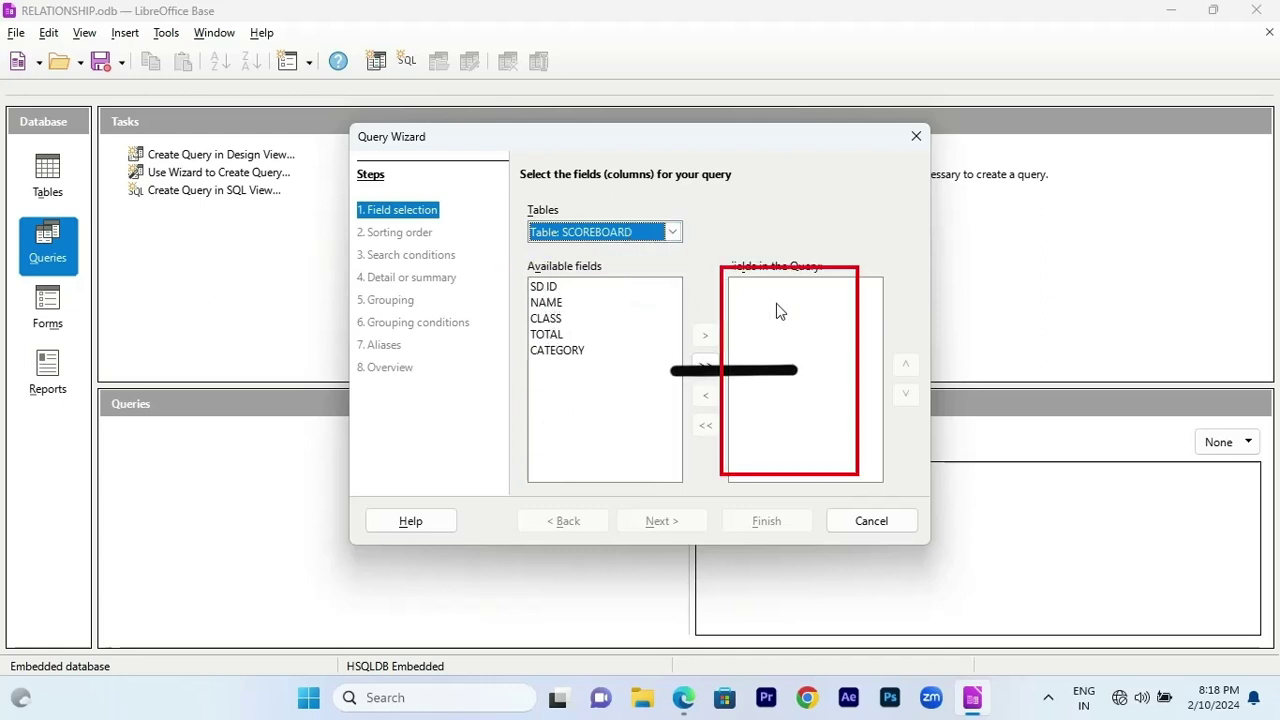
# Step: Add the SD ID, NAME and CATEGORY fields to the query and proceed to the sorting order
pyautogui.click(545, 287)
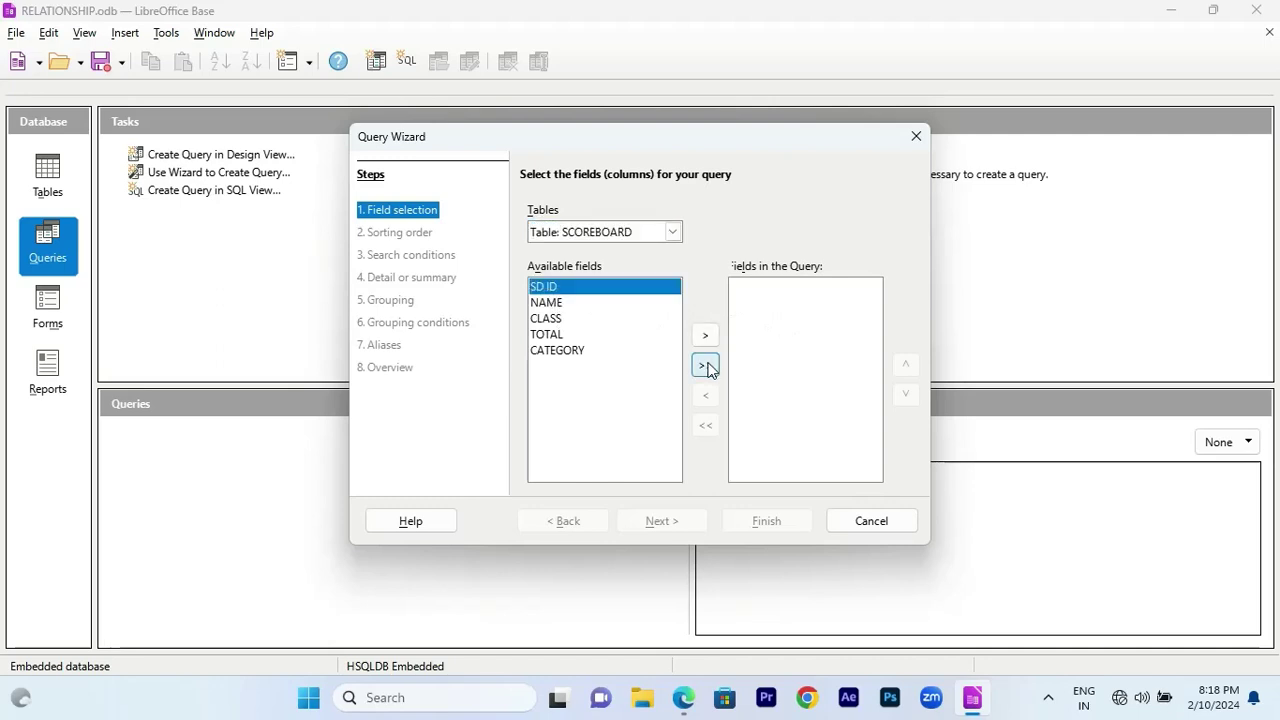
pyautogui.click(705, 336)
pyautogui.click(705, 335)
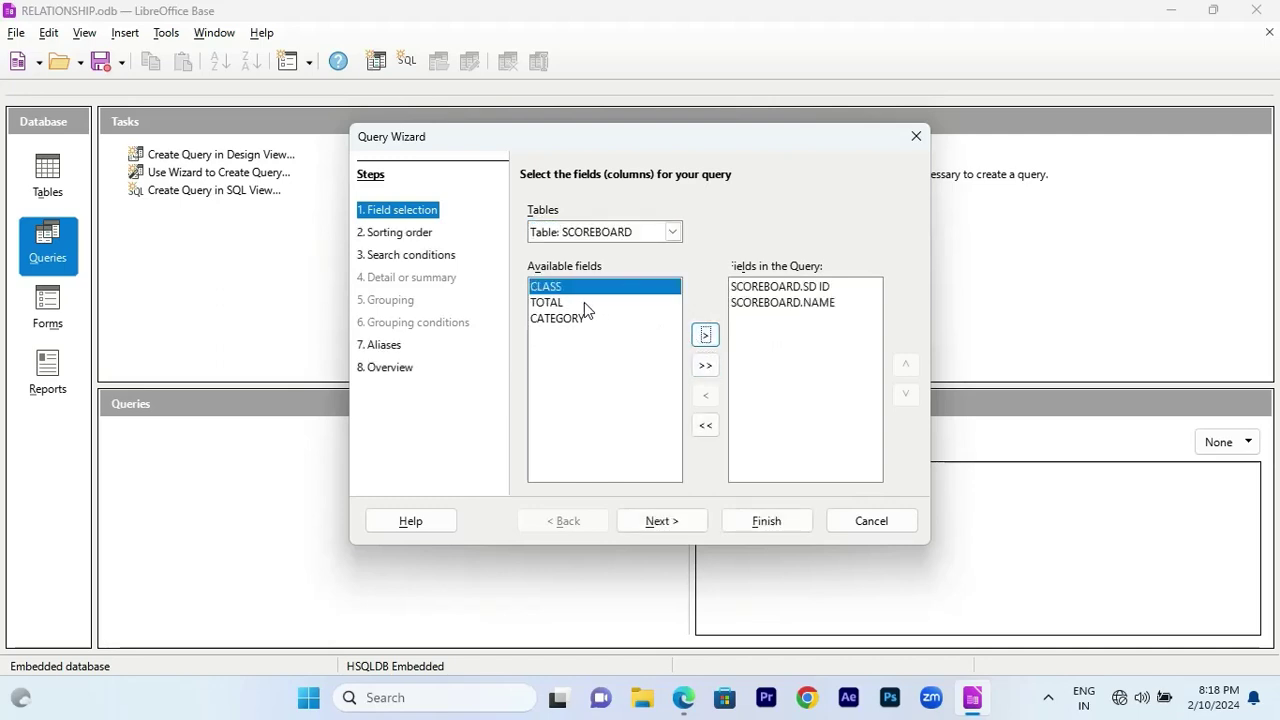
pyautogui.click(578, 320)
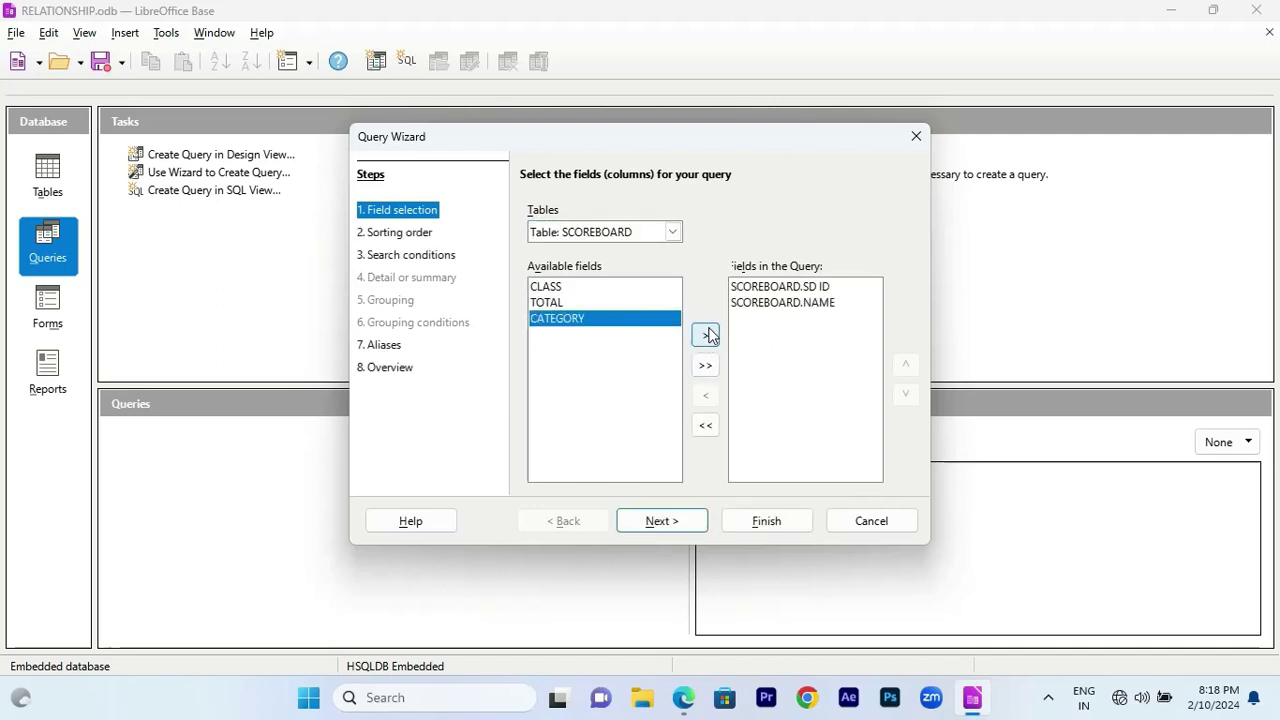
pyautogui.click(705, 335)
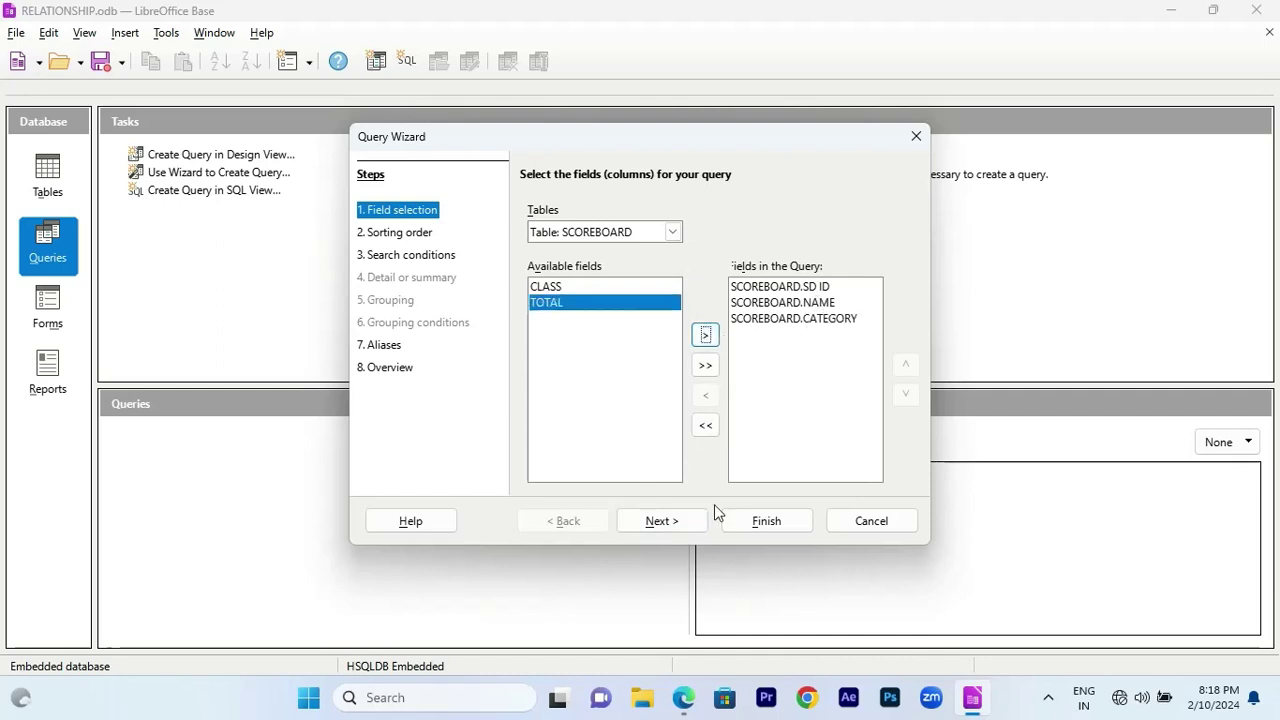
pyautogui.click(662, 521)
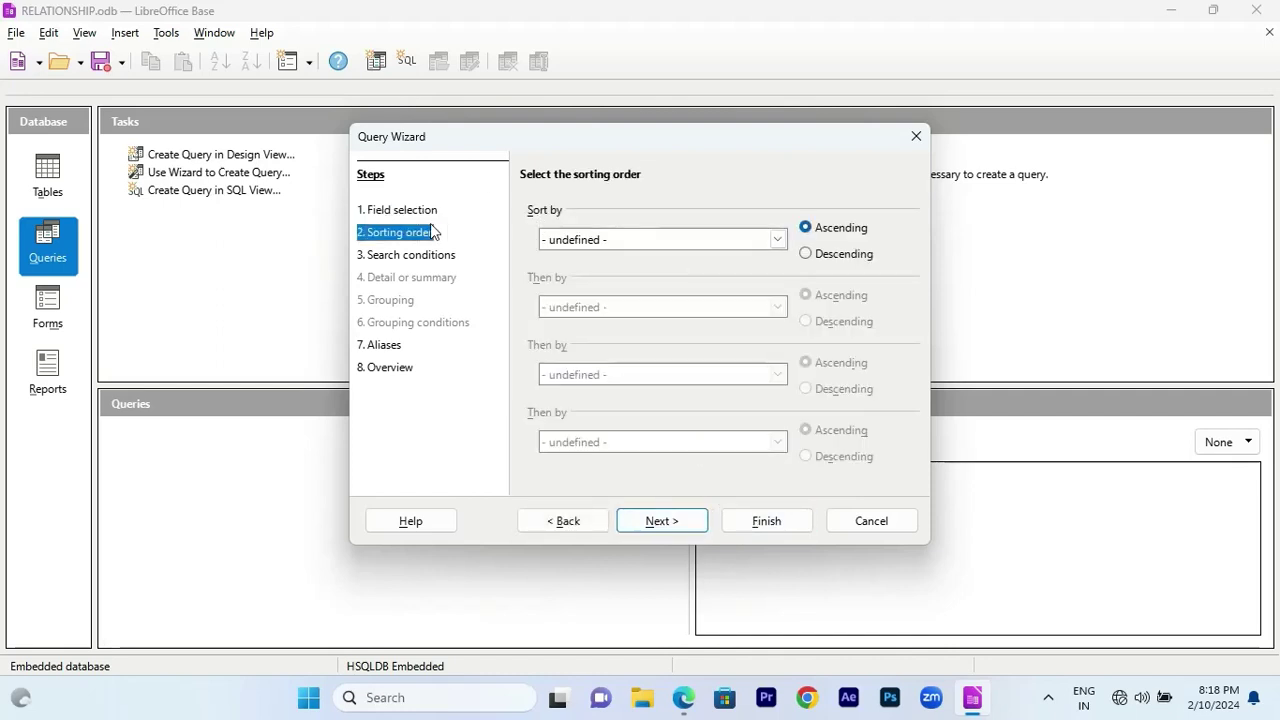
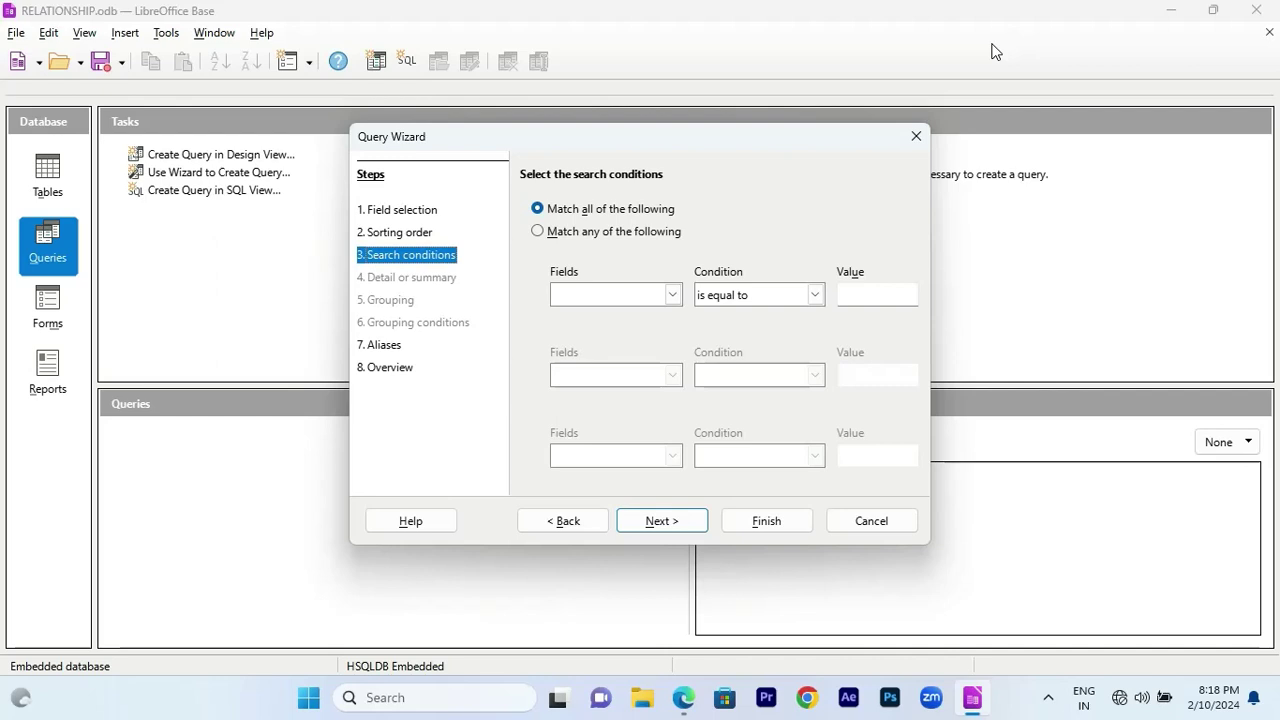
# Step: Set the search conditions to match any of the following, with SCOREBOARD.CATEGORY is equal to RANK 1
pyautogui.click(640, 233)
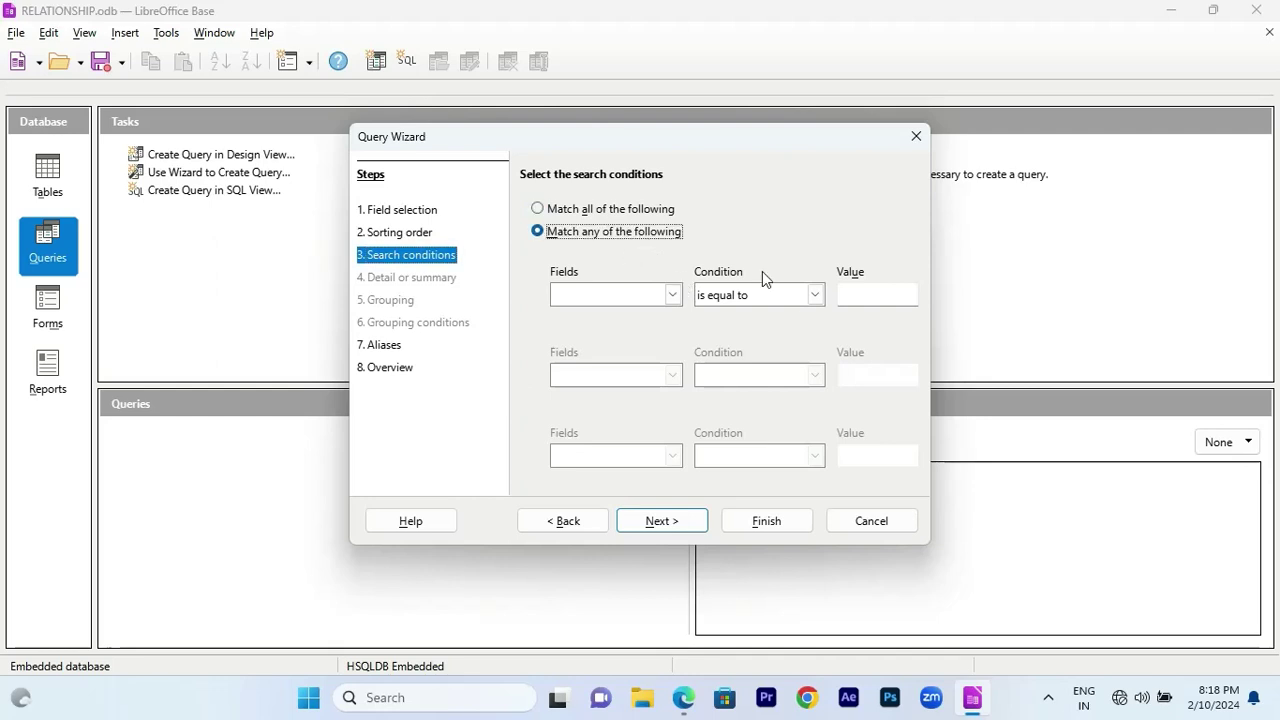
pyautogui.click(672, 295)
pyautogui.click(651, 346)
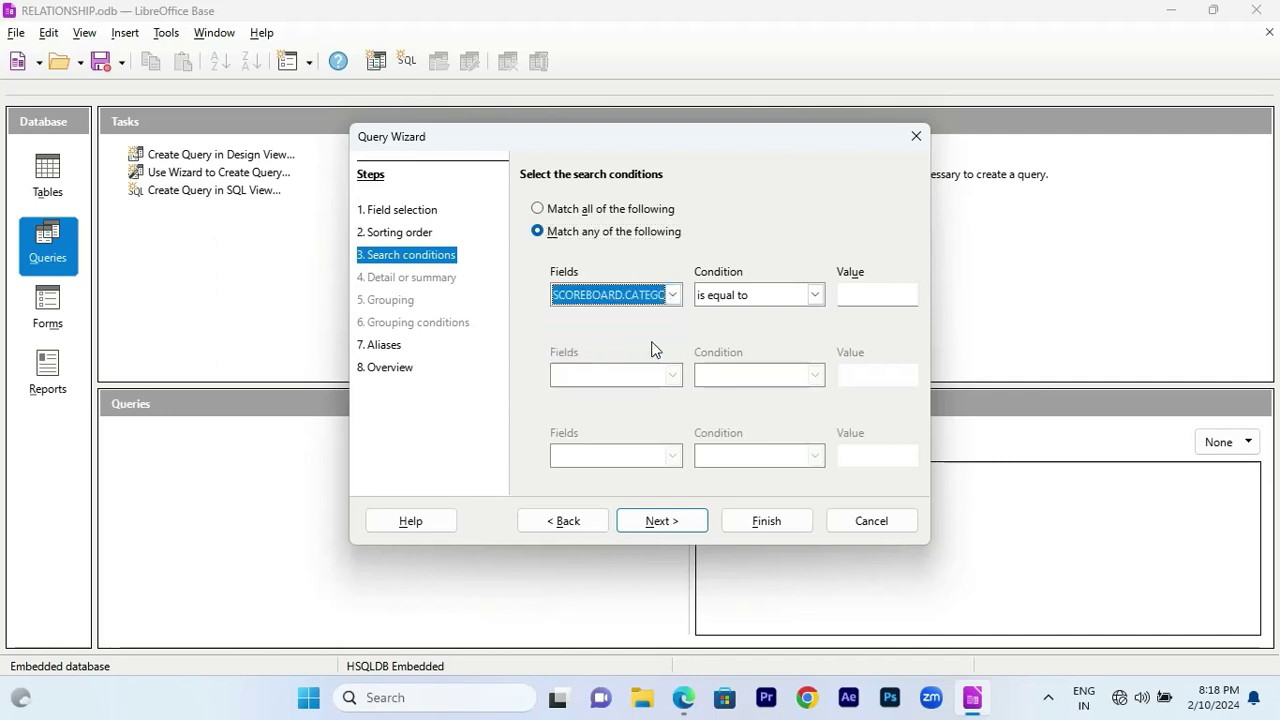
pyautogui.click(855, 299)
pyautogui.write('NA')
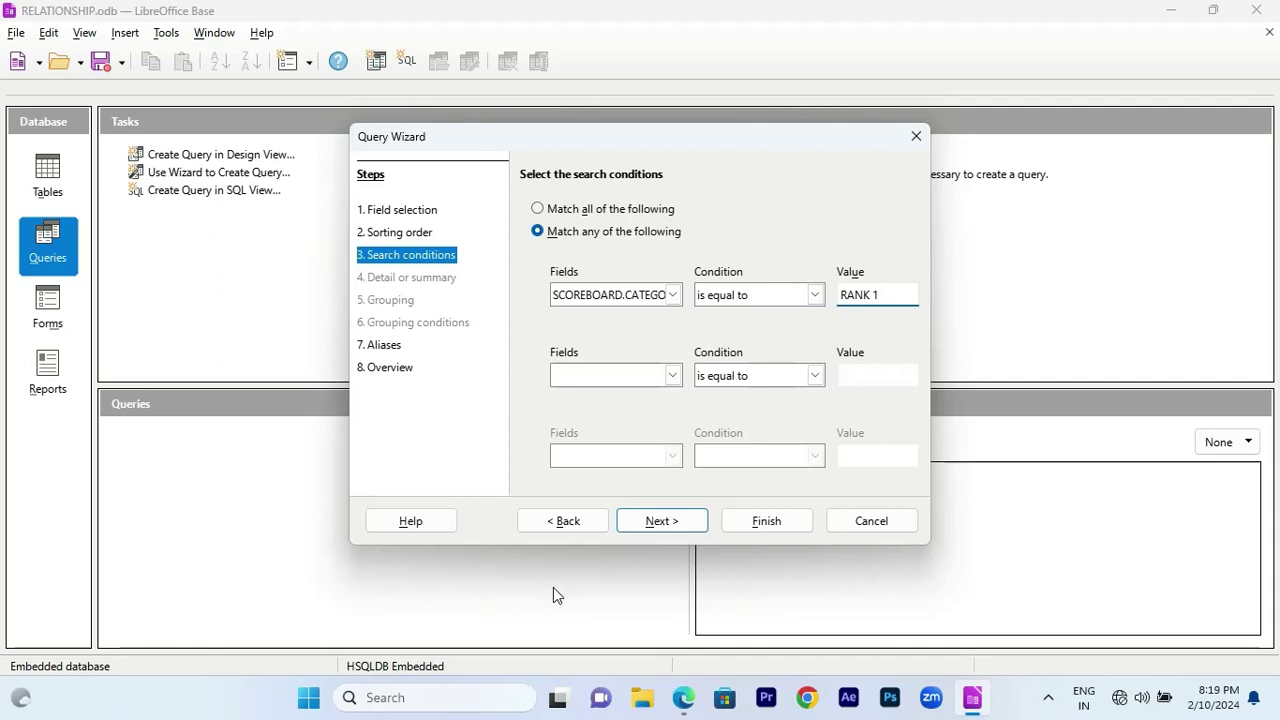
# Step: Check the aliases against the selected fields, keep the default aliases, and proceed to the query overview
pyautogui.click(390, 345)
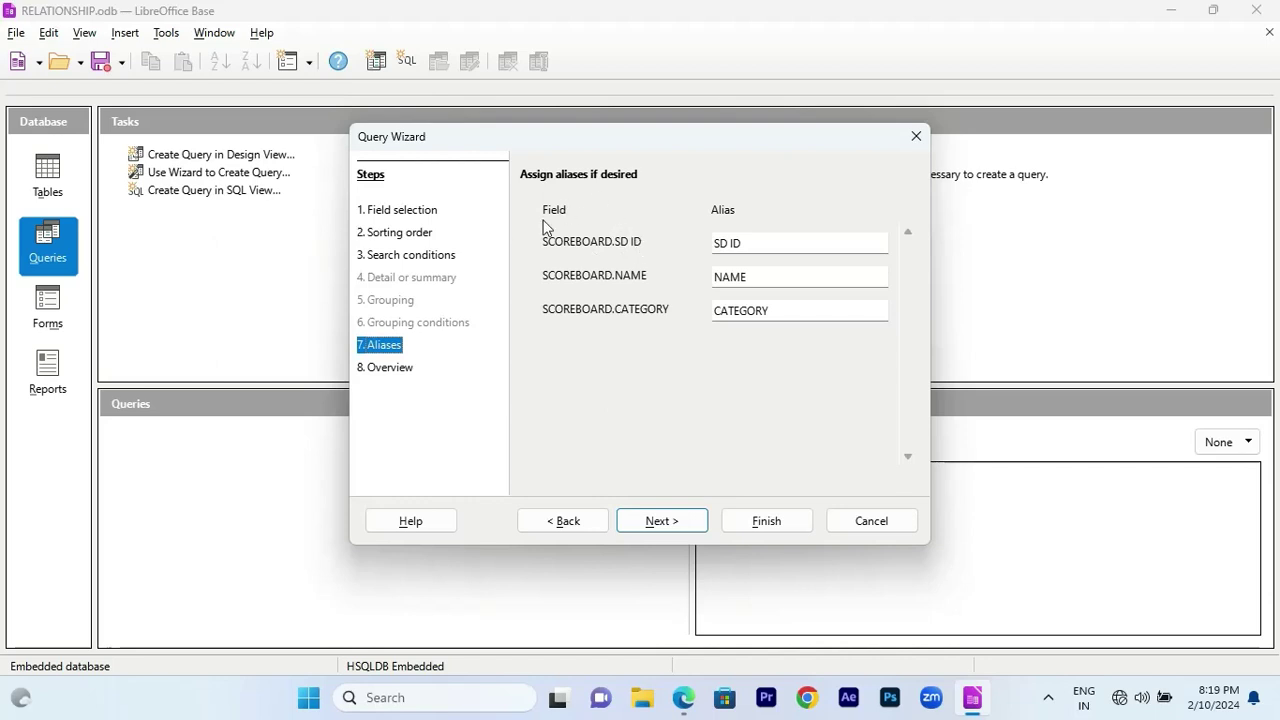
pyautogui.click(434, 214)
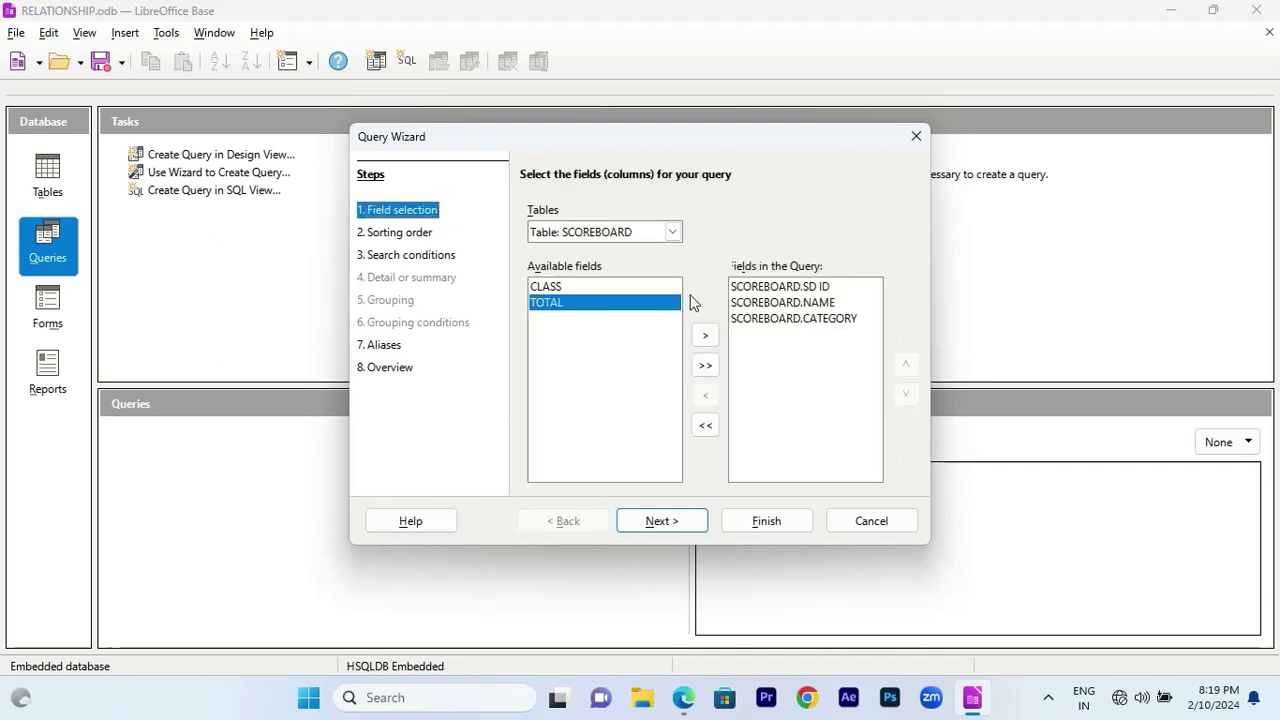
pyautogui.click(480, 350)
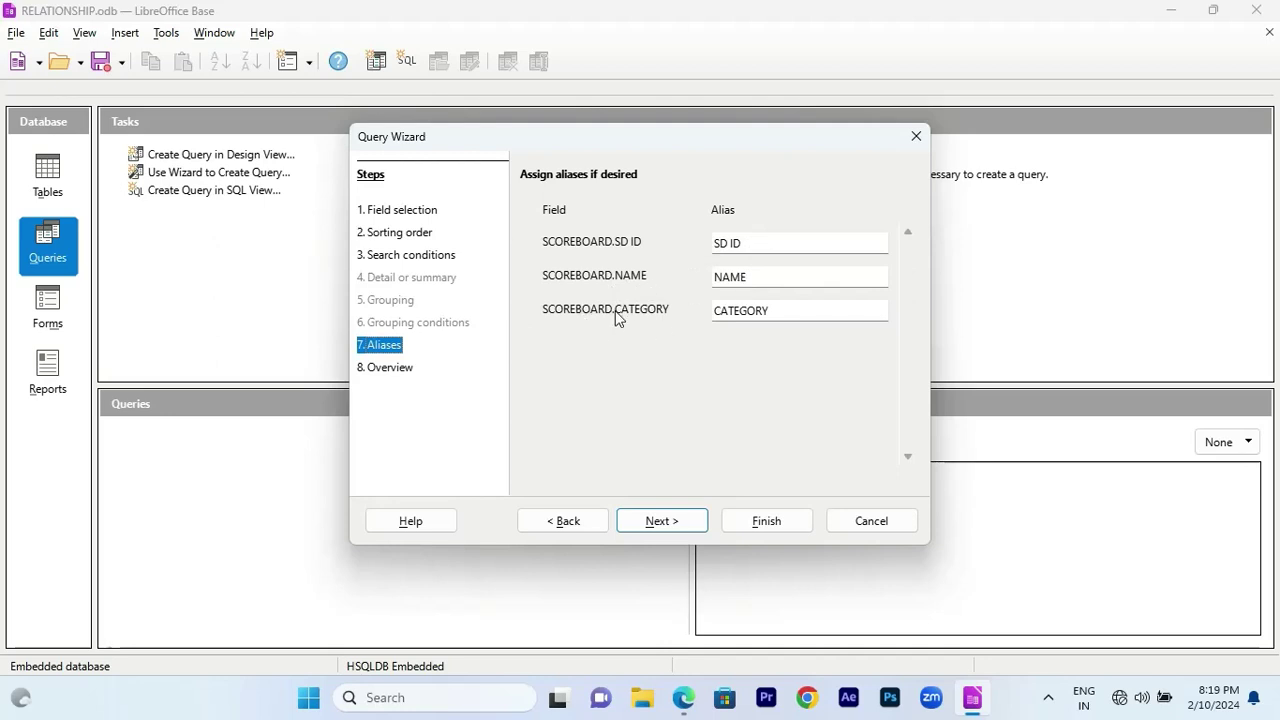
pyautogui.click(682, 526)
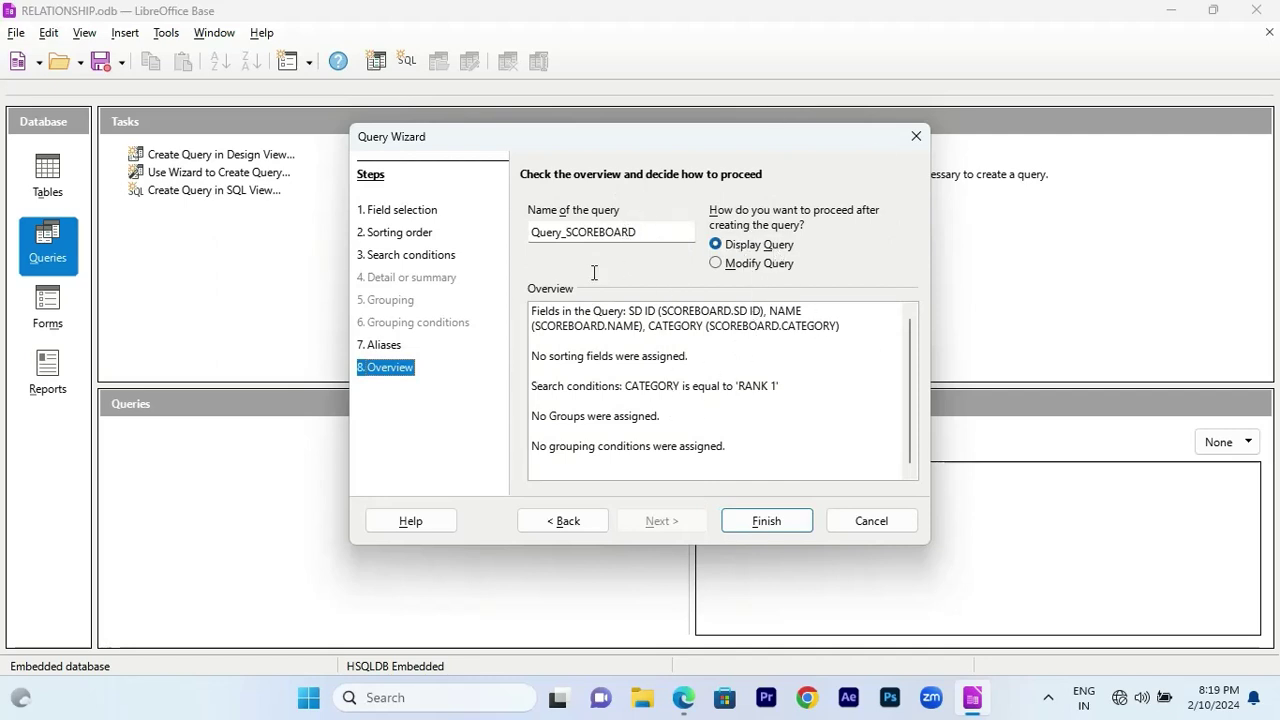
# Step: Finish the wizard to create Query_SCOREBOARD, display its records, and close the query result
pyautogui.click(787, 525)
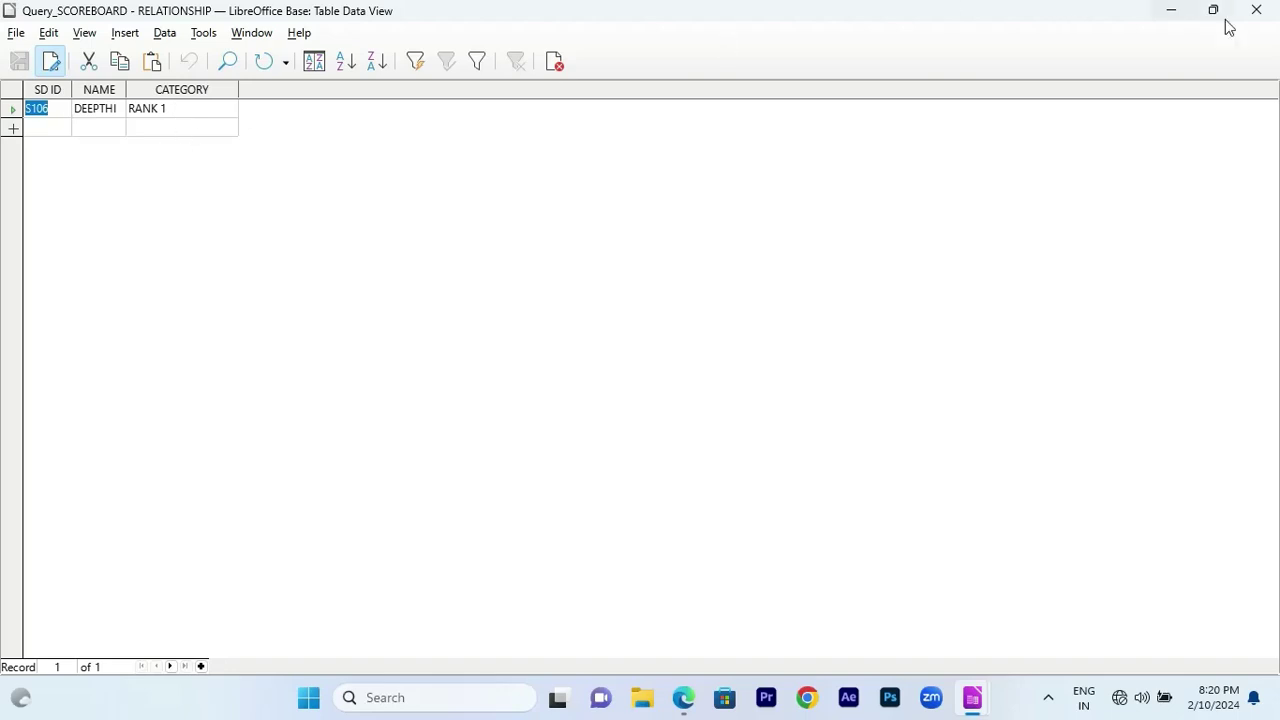
pyautogui.click(1256, 12)
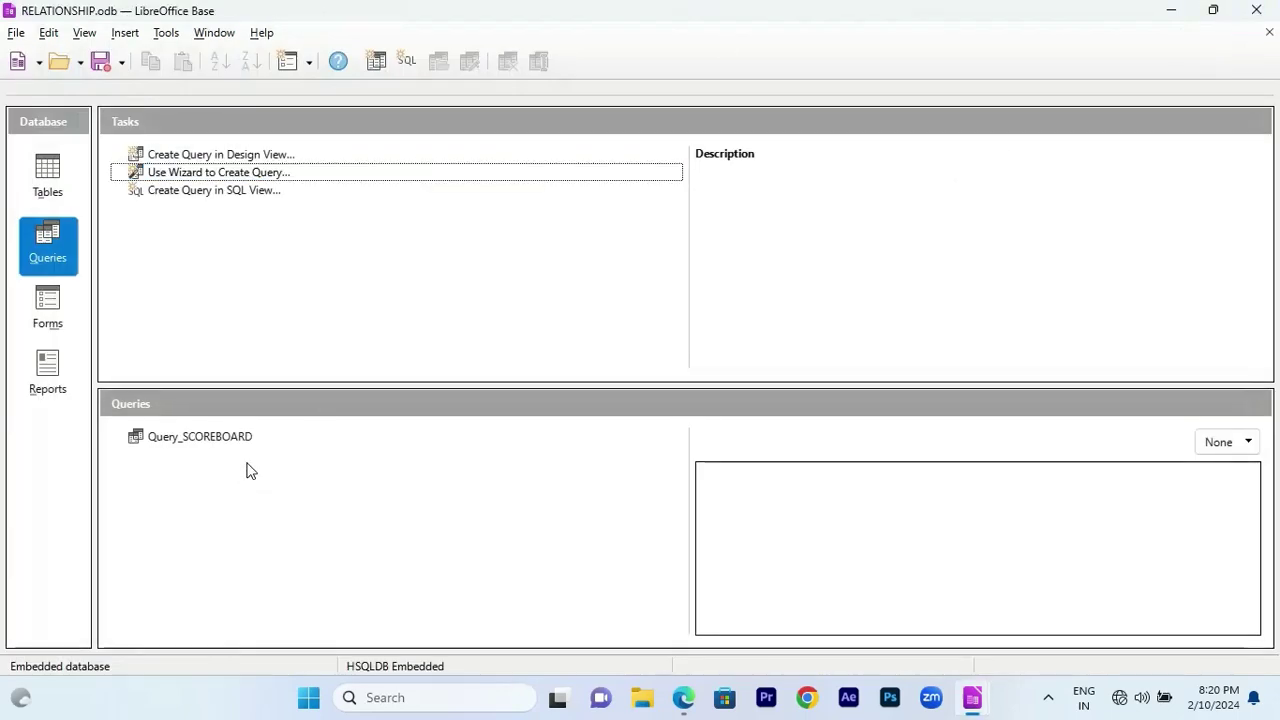
# Step: Delete the Query_SCOREBOARD query and confirm the deletion
pyautogui.rightClick(245, 437)
pyautogui.click(280, 248)
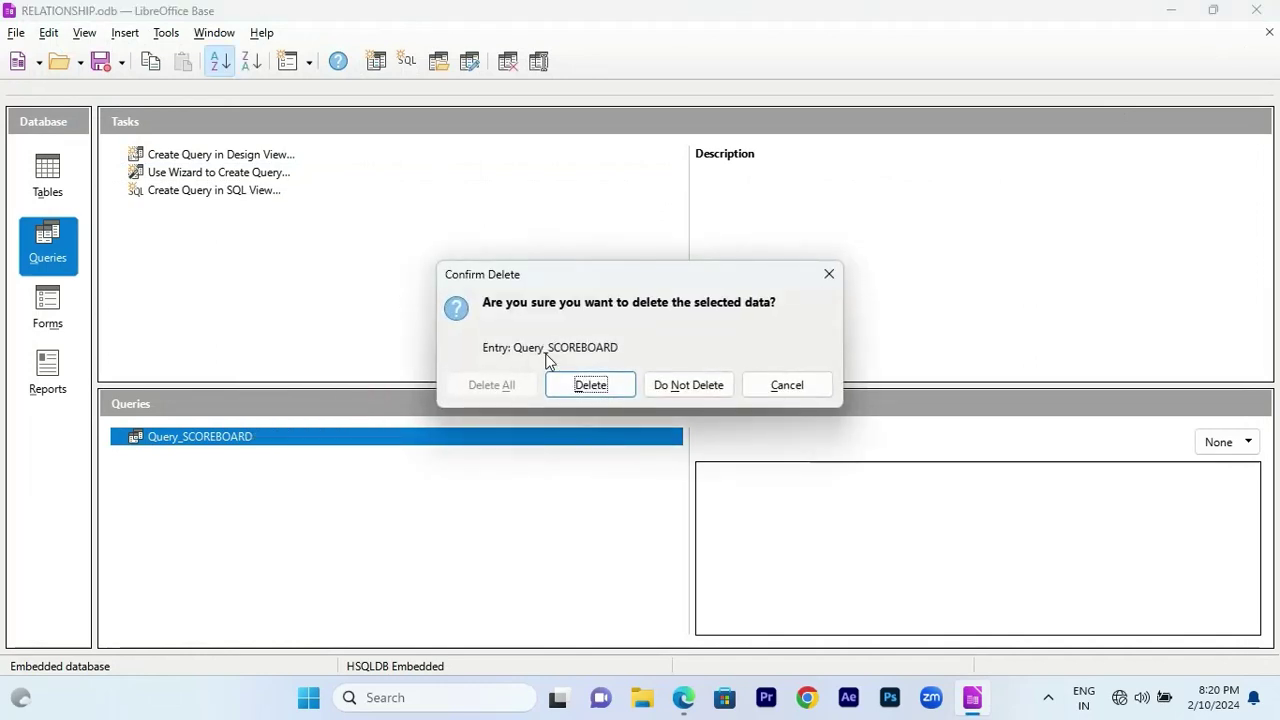
pyautogui.click(571, 386)
# Step: Start another query with the Query Wizard and select the SCOREBOARD table as its source
pyautogui.click(280, 176)
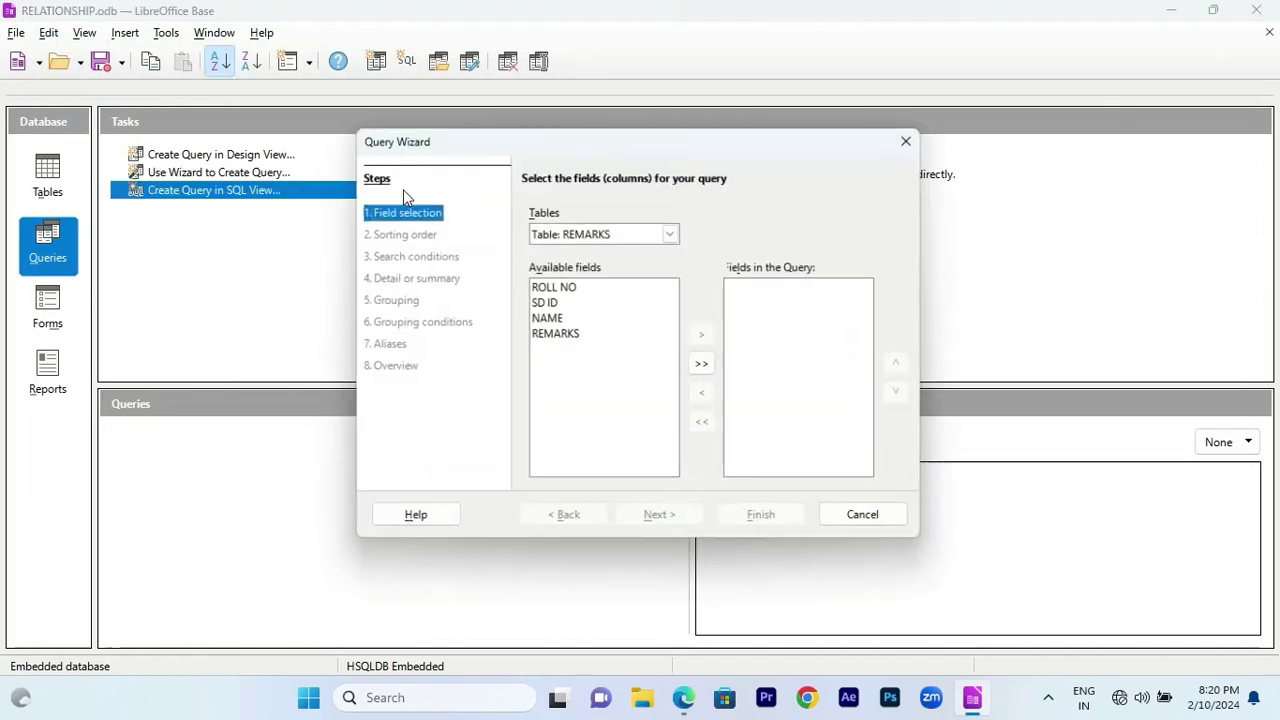
pyautogui.click(671, 232)
pyautogui.click(640, 265)
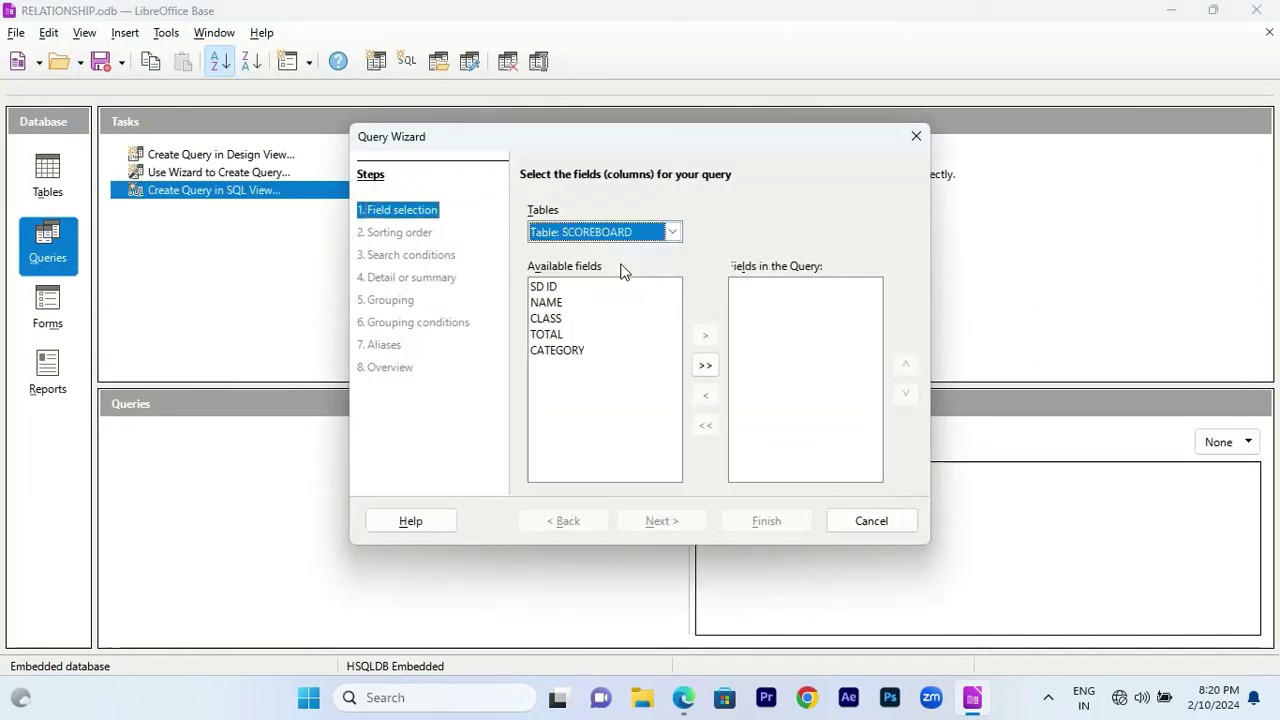
# Step: Add the SD ID, NAME and CATEGORY fields of SCOREBOARD to the query
pyautogui.click(571, 287)
pyautogui.click(705, 335)
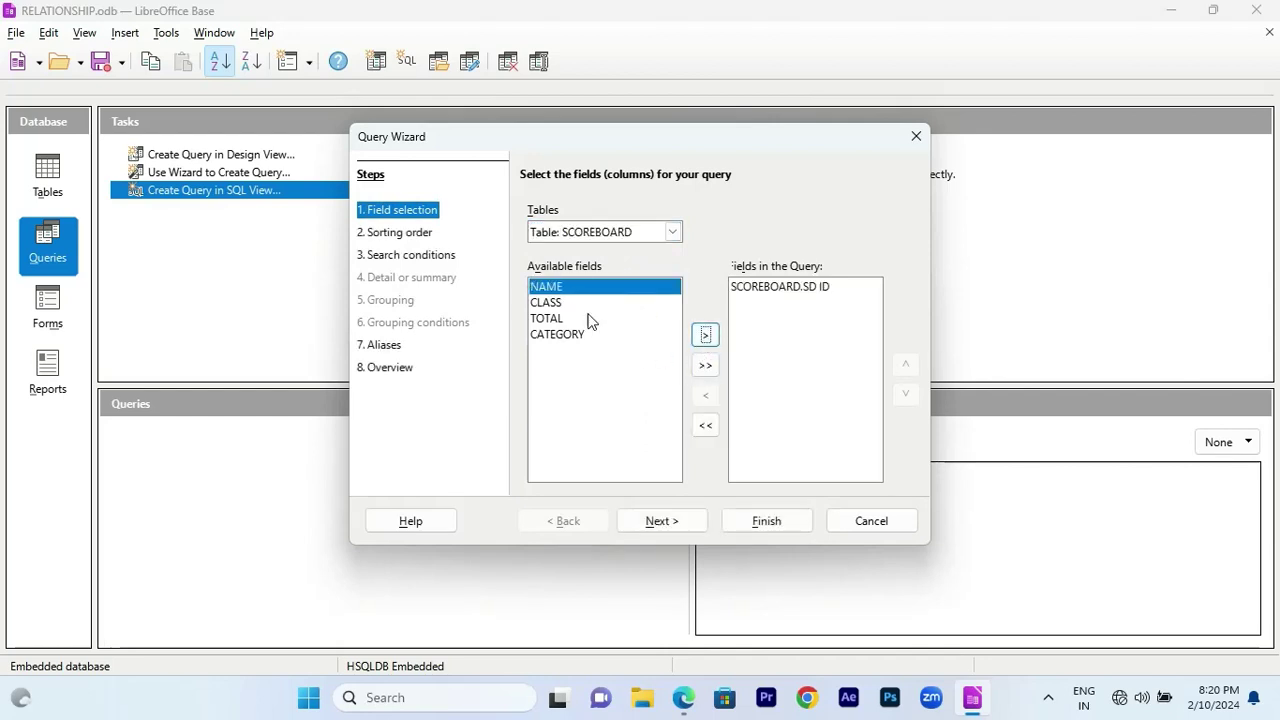
pyautogui.click(705, 335)
pyautogui.click(608, 319)
pyautogui.click(705, 335)
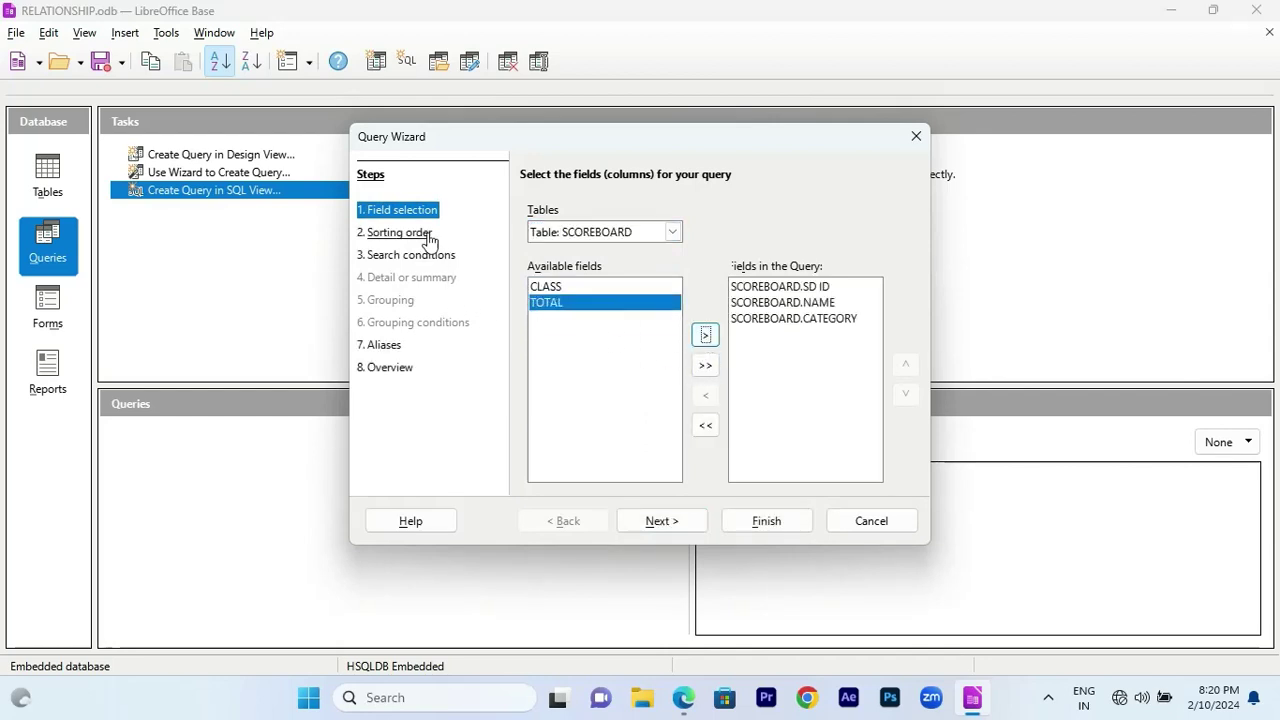
# Step: Leave sorting unset and set the search conditions to match any of the following, with SCOREBOARD.CATEGORY is equal to FIRST CLASS
pyautogui.click(400, 233)
pyautogui.click(400, 256)
pyautogui.click(672, 294)
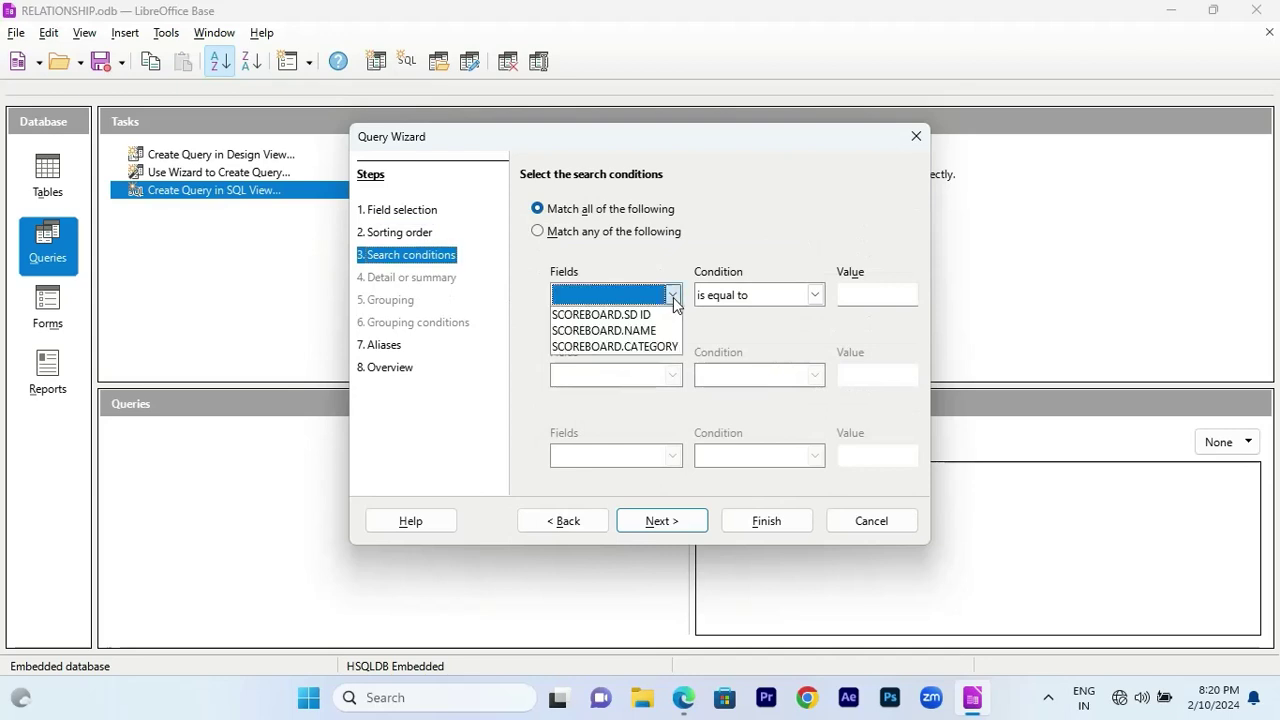
pyautogui.click(644, 282)
pyautogui.click(633, 232)
pyautogui.click(672, 294)
pyautogui.click(650, 346)
pyautogui.click(858, 290)
pyautogui.write('Fi')
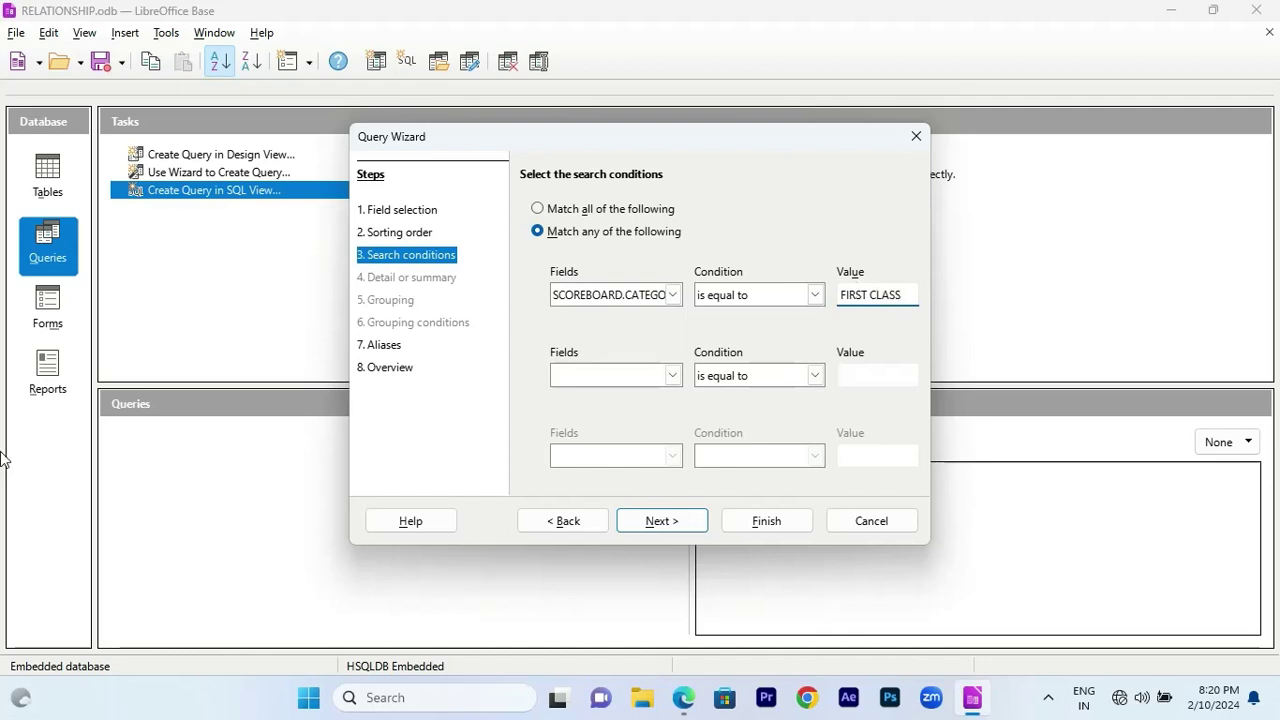
# Step: Keep the default aliases, create the query as Query_SCOREBOARD, display its records, and close the query result
pyautogui.click(662, 522)
pyautogui.click(677, 527)
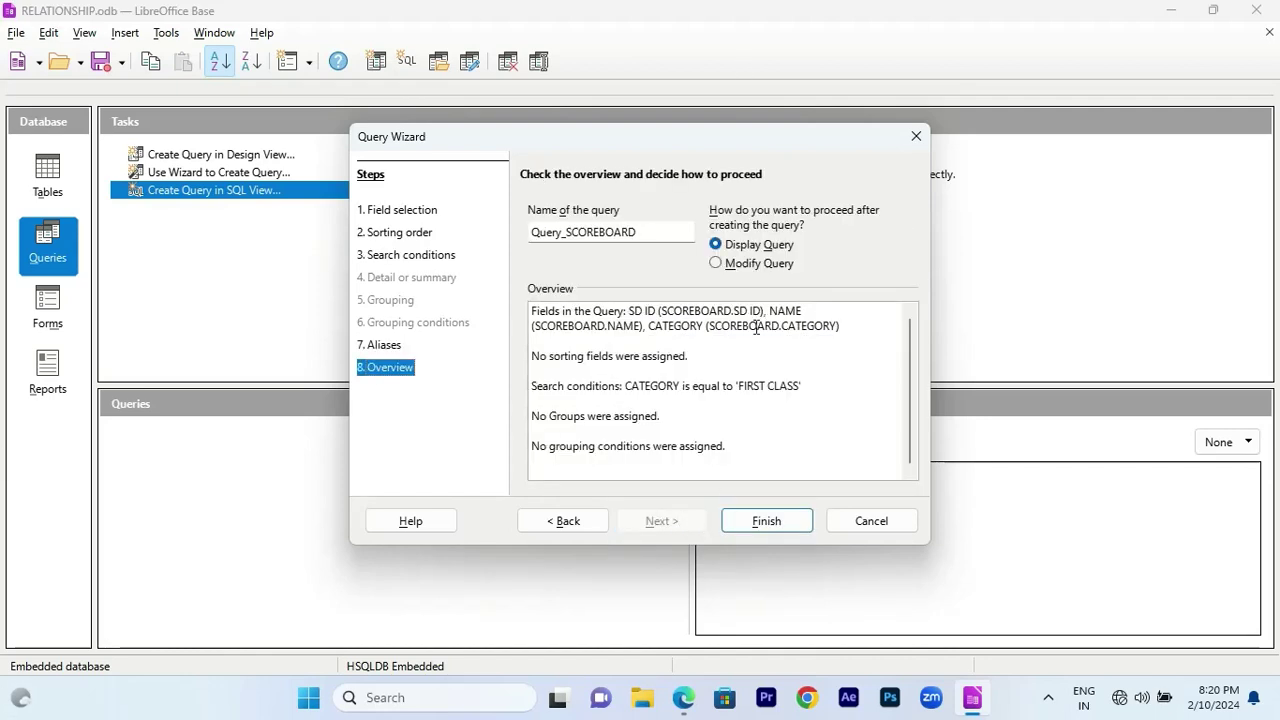
pyautogui.click(786, 520)
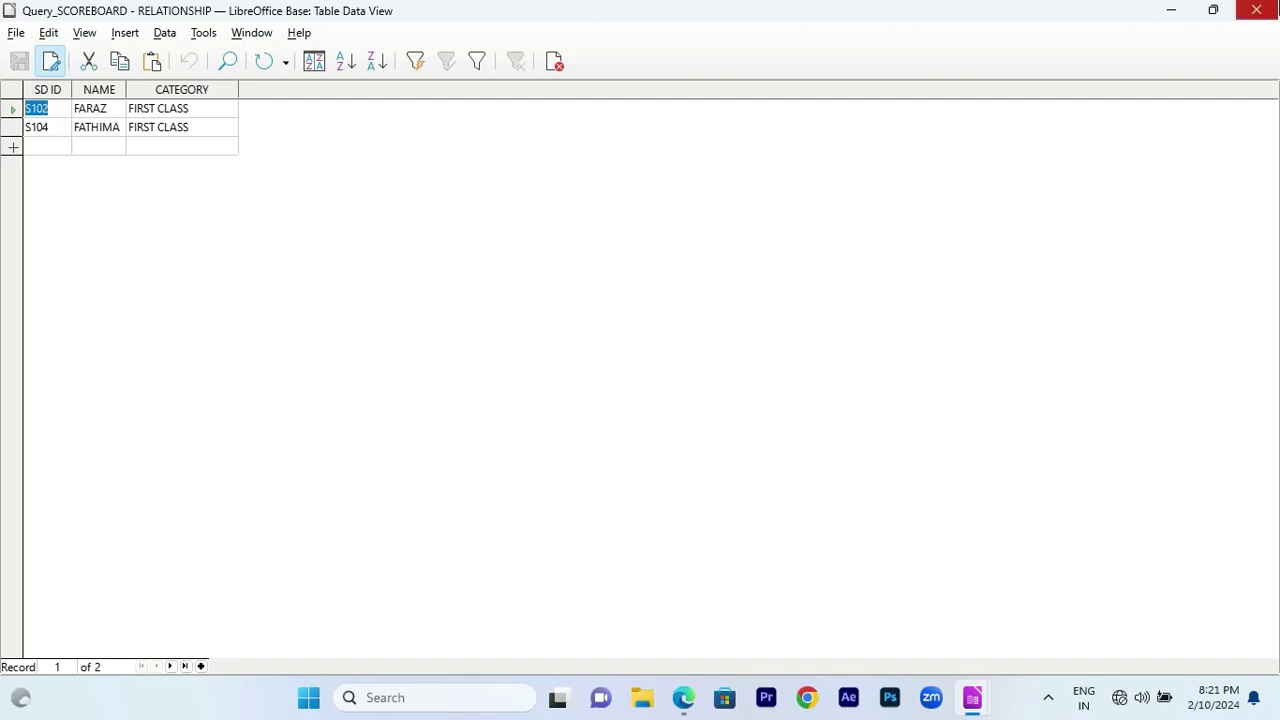
pyautogui.click(1256, 10)
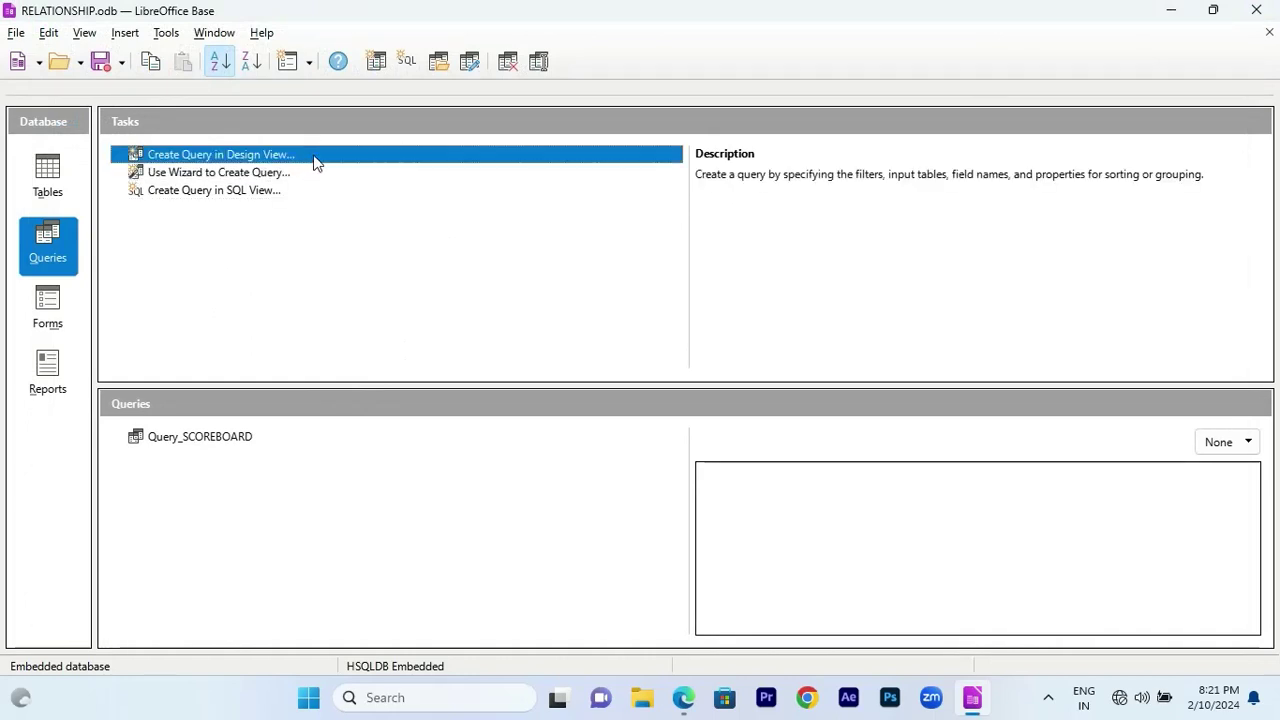
# Step: Look over the database's tables and the relation design linking SCOREBOARD and REMARKS, and close the relation design
pyautogui.click(47, 175)
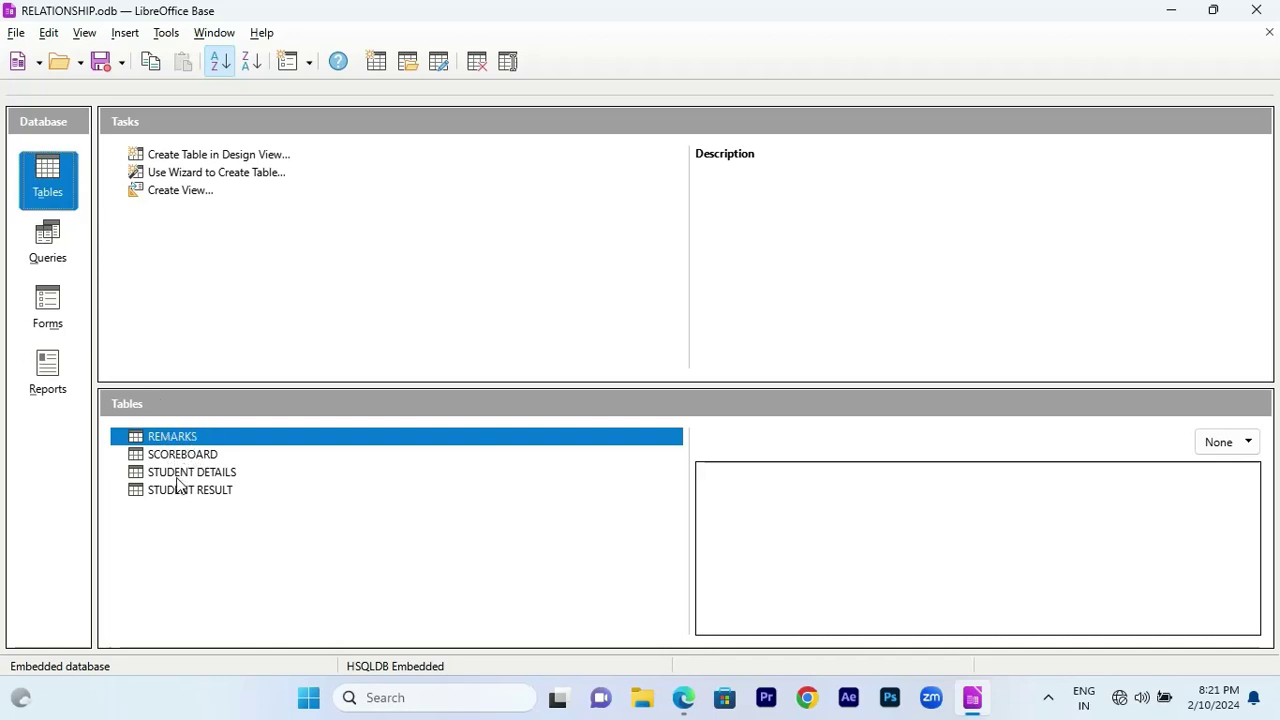
pyautogui.click(166, 32)
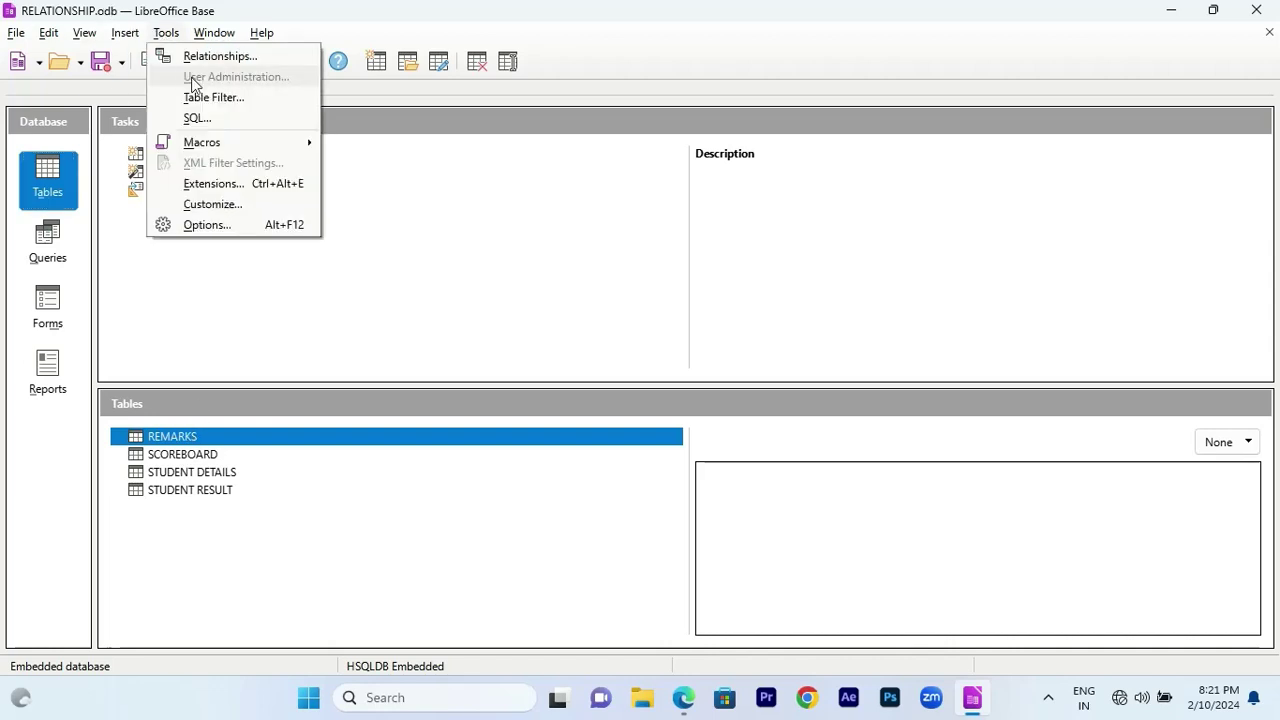
pyautogui.click(209, 60)
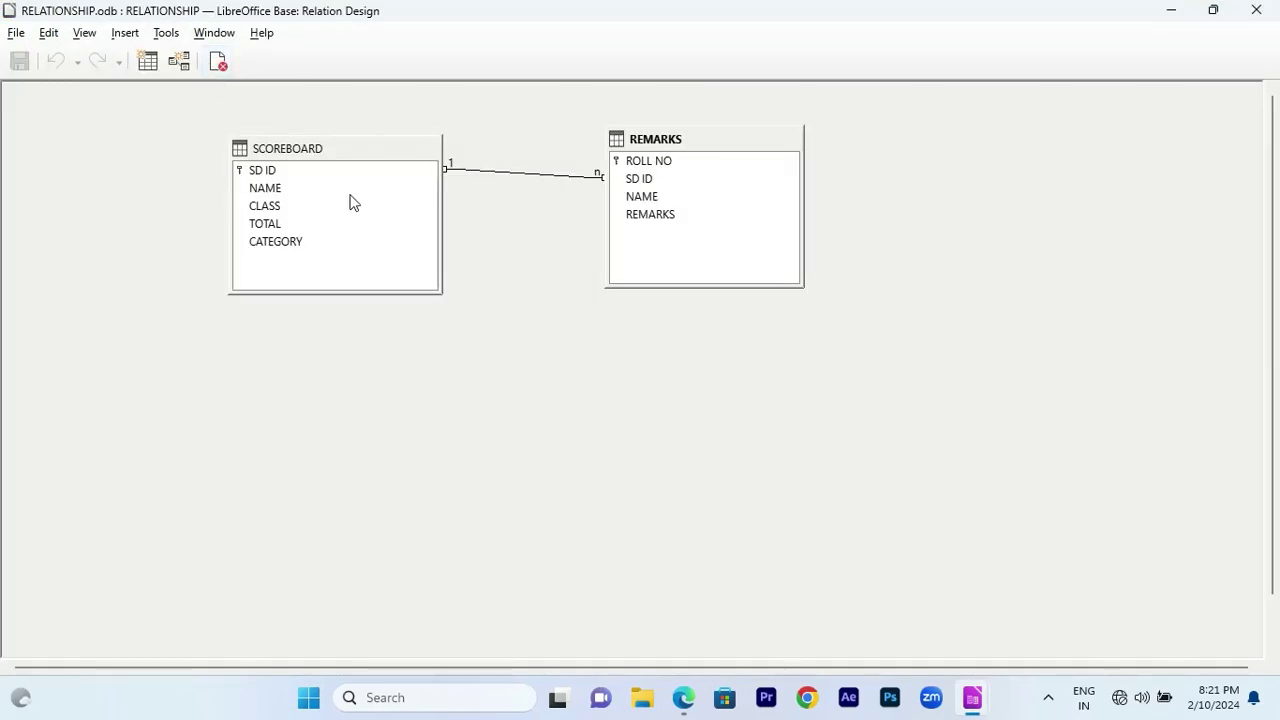
pyautogui.click(218, 61)
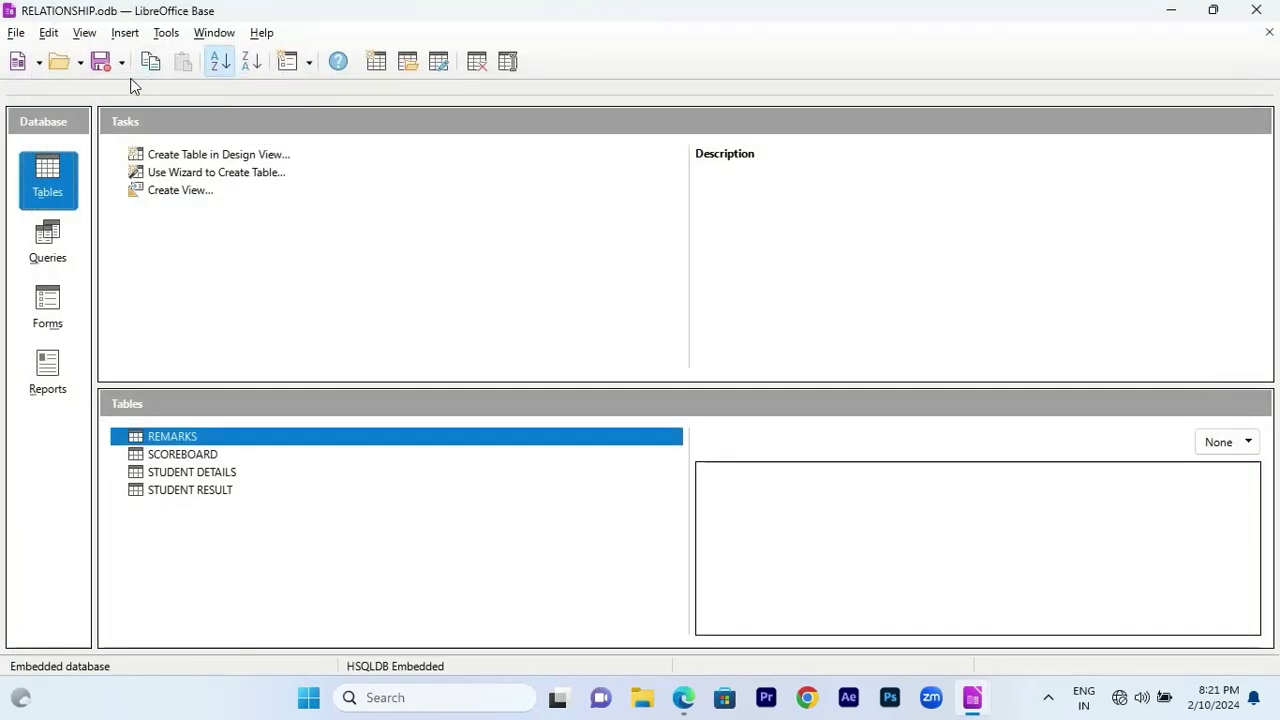
# Step: Reopen the relation design with the table list for adding, and delete the SCOREBOARD and REMARKS tables from the layout
pyautogui.click(164, 33)
pyautogui.click(206, 55)
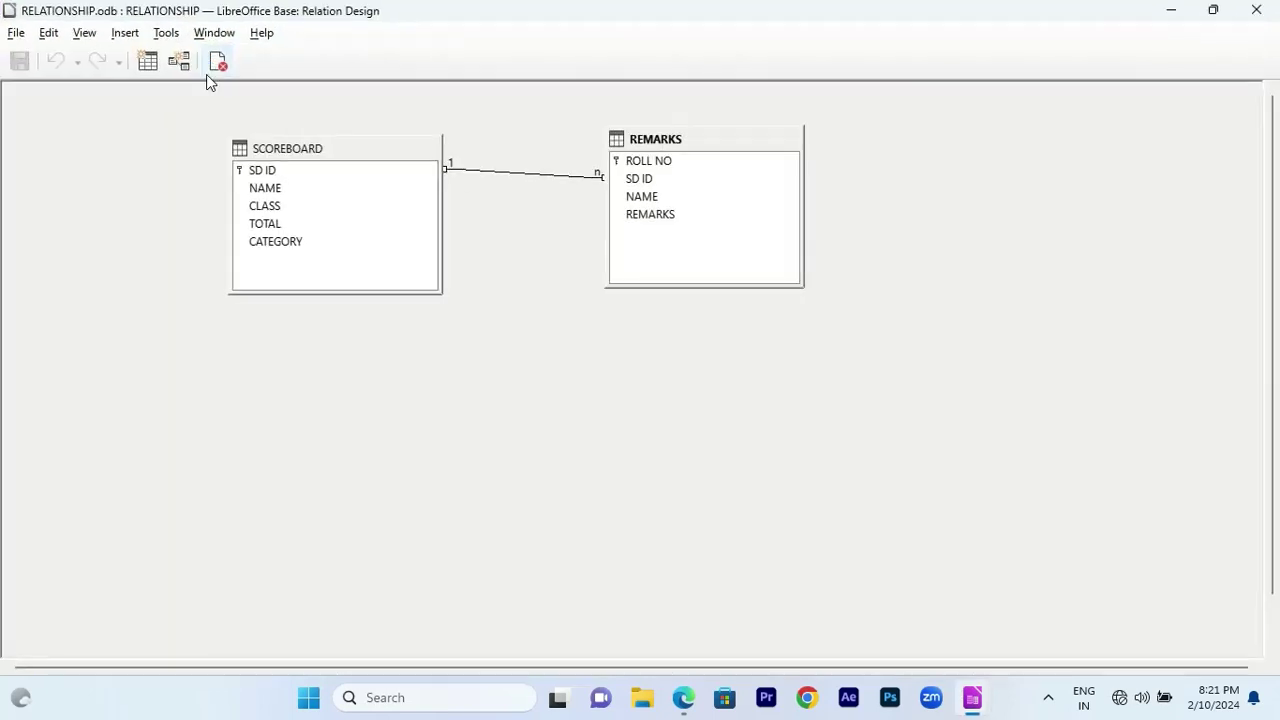
pyautogui.click(150, 61)
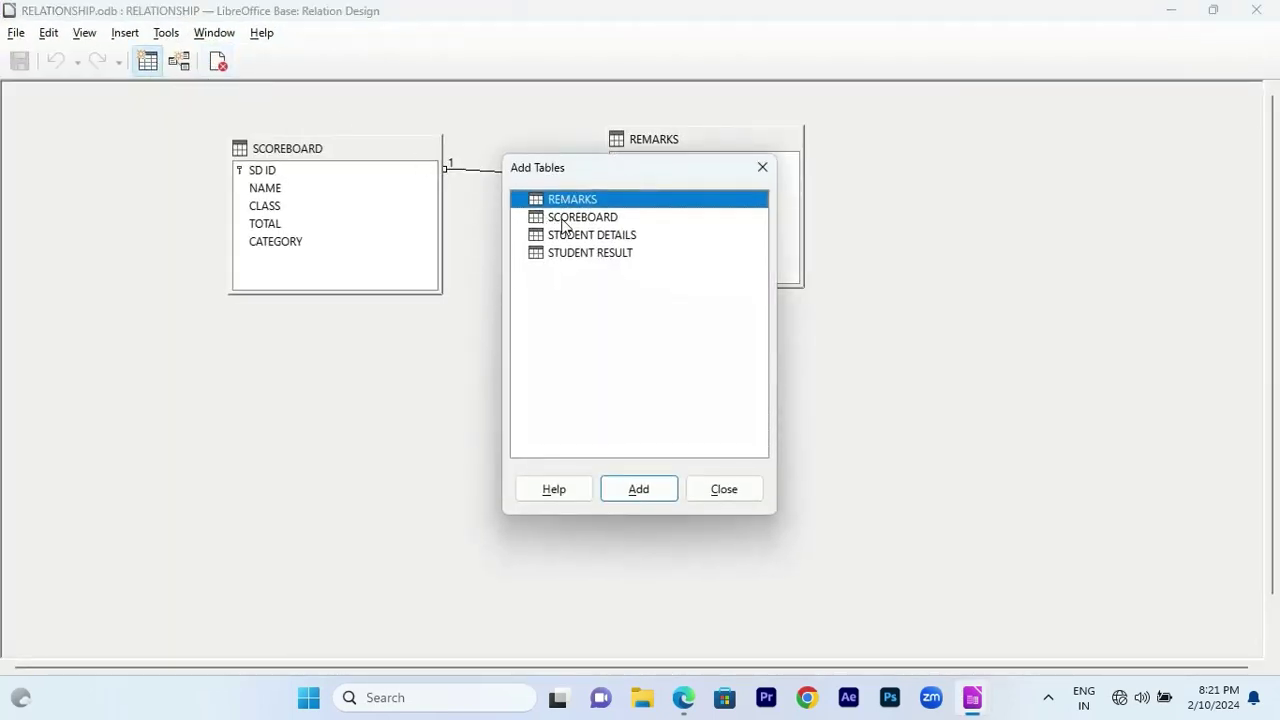
pyautogui.rightClick(346, 156)
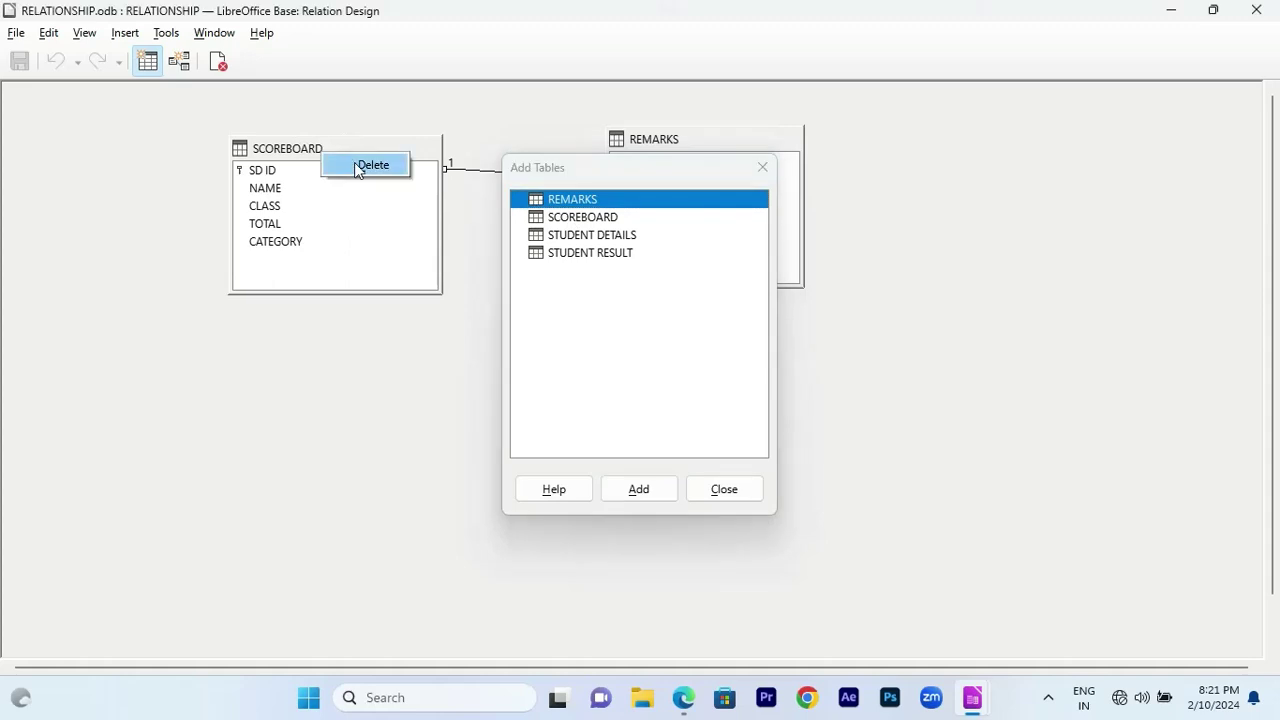
pyautogui.click(363, 165)
pyautogui.click(721, 398)
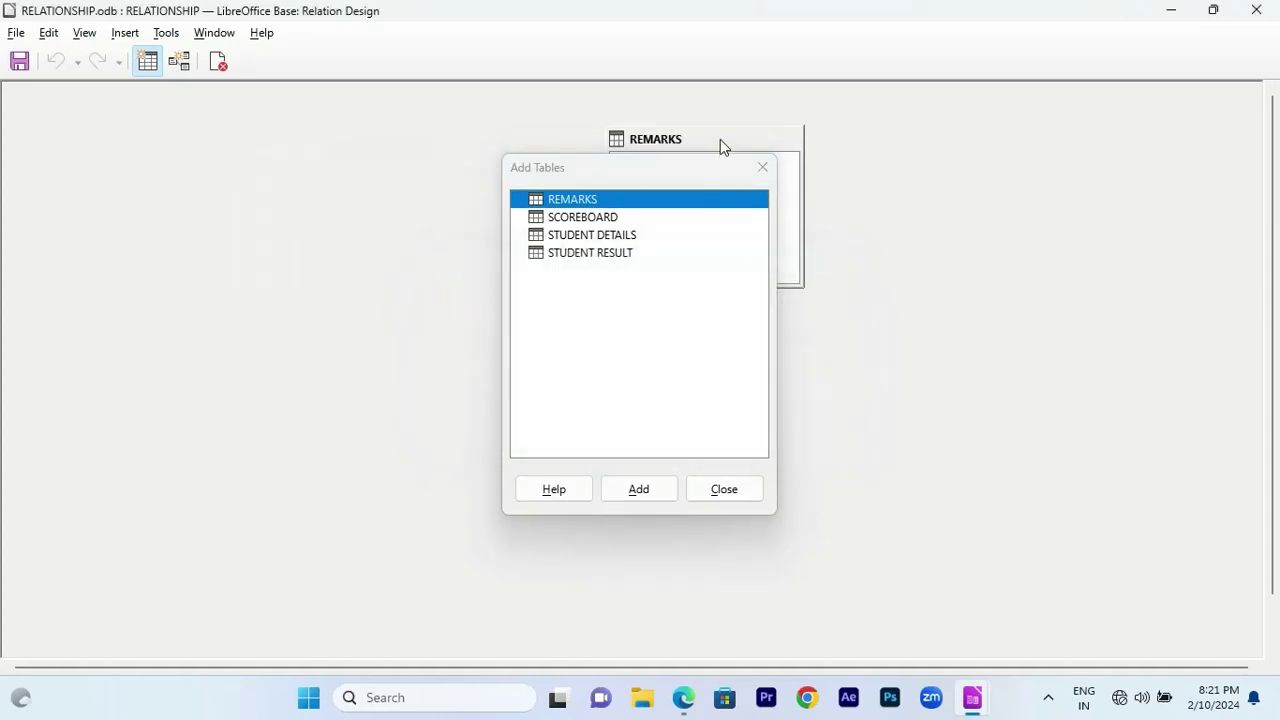
pyautogui.rightClick(720, 139)
pyautogui.click(744, 148)
pyautogui.click(719, 398)
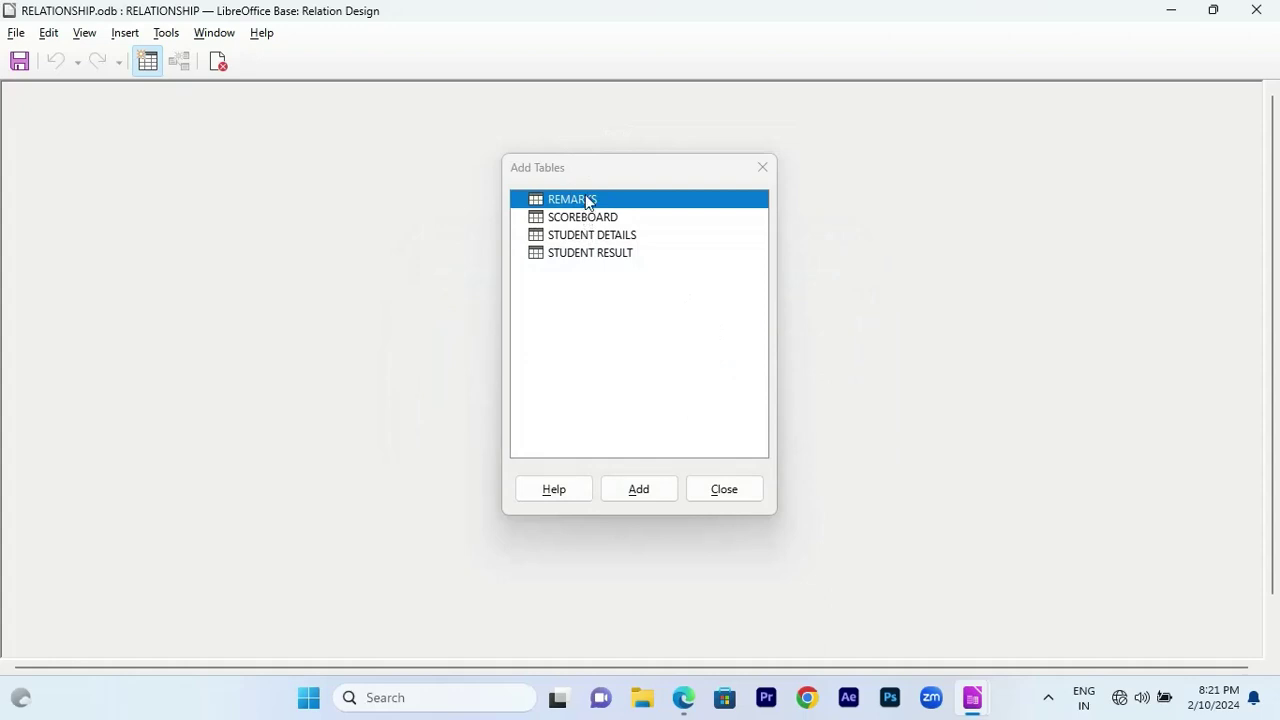
# Step: Add the REMARKS and SCOREBOARD tables back to the relation design and close the table list
pyautogui.click(636, 486)
pyautogui.click(603, 222)
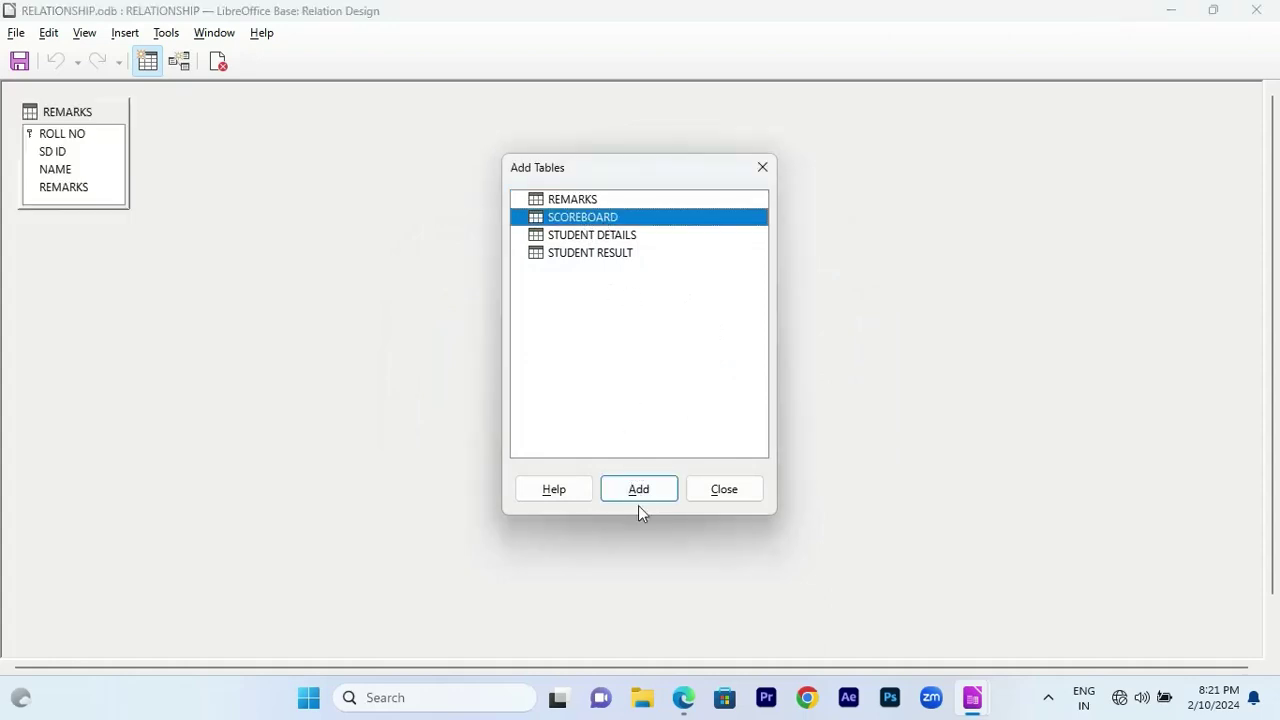
pyautogui.click(640, 499)
pyautogui.click(762, 167)
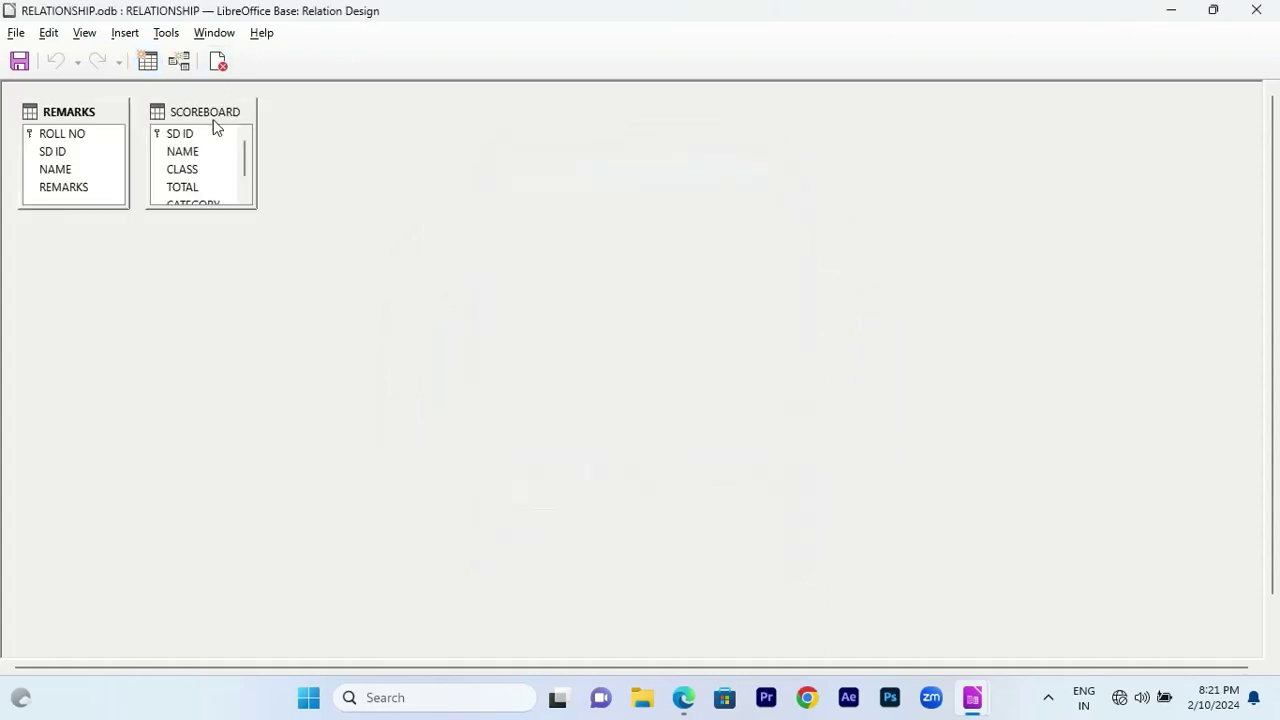
# Step: Move SCOREBOARD away from REMARKS in the relation design and enlarge both table boxes to show all fields
pyautogui.moveTo(213, 127); pyautogui.dragTo(462, 124)
pyautogui.moveTo(514, 170); pyautogui.dragTo(597, 170)
pyautogui.moveTo(543, 220); pyautogui.dragTo(543, 254)
pyautogui.moveTo(106, 207); pyautogui.dragTo(106, 244)
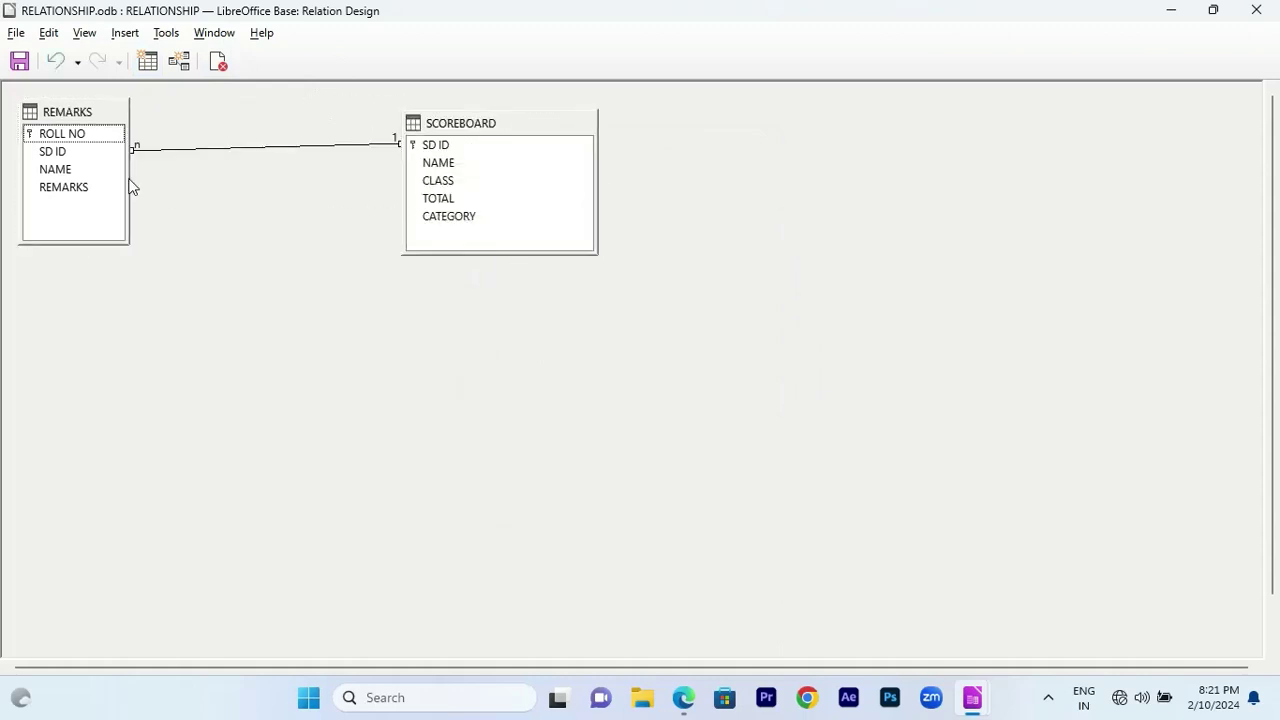
pyautogui.moveTo(130, 187); pyautogui.dragTo(208, 187)
# Step: Try to relate SD ID in REMARKS to SD ID in SCOREBOARD, and close the relation design, saving the changes
pyautogui.click(66, 156)
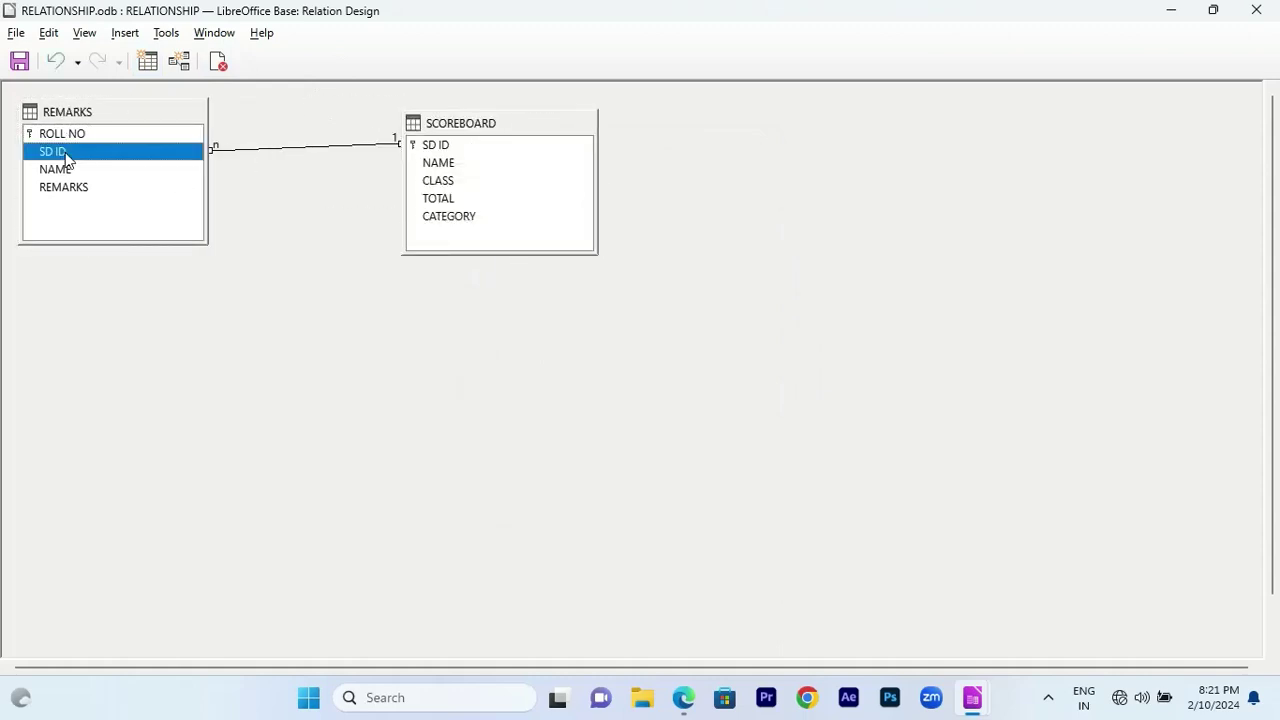
pyautogui.moveTo(66, 156); pyautogui.dragTo(437, 150)
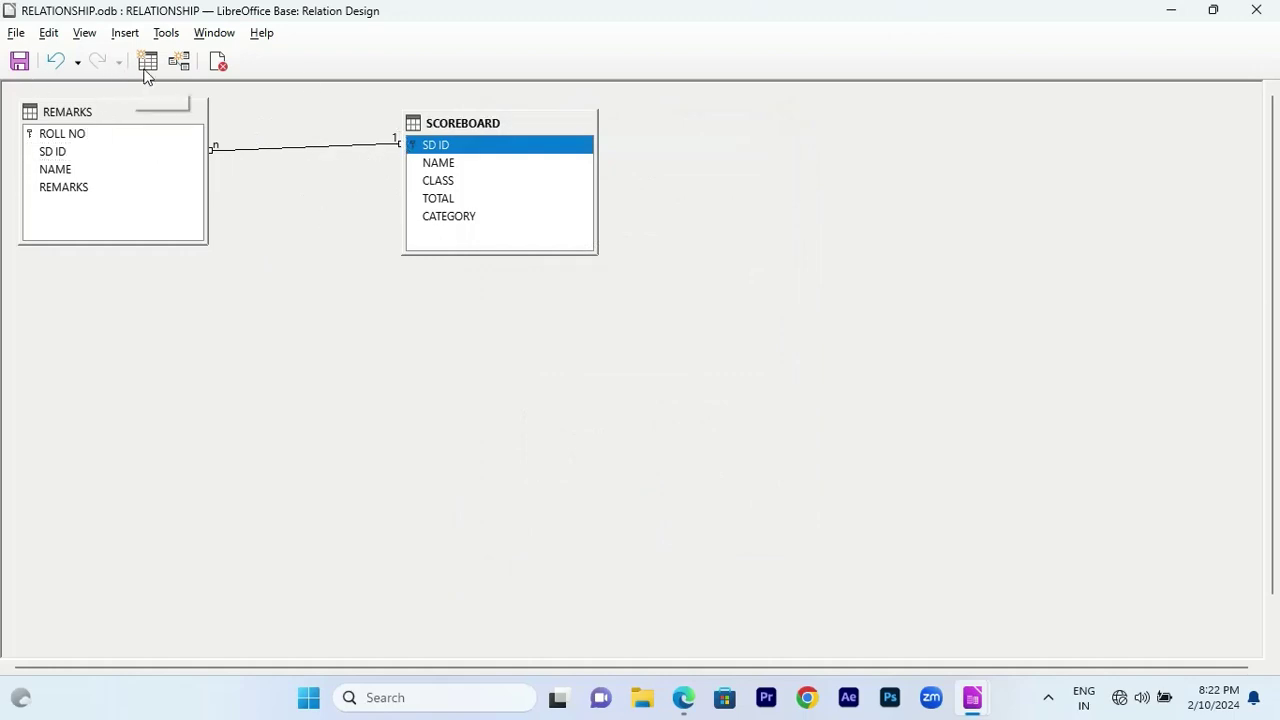
pyautogui.click(1256, 10)
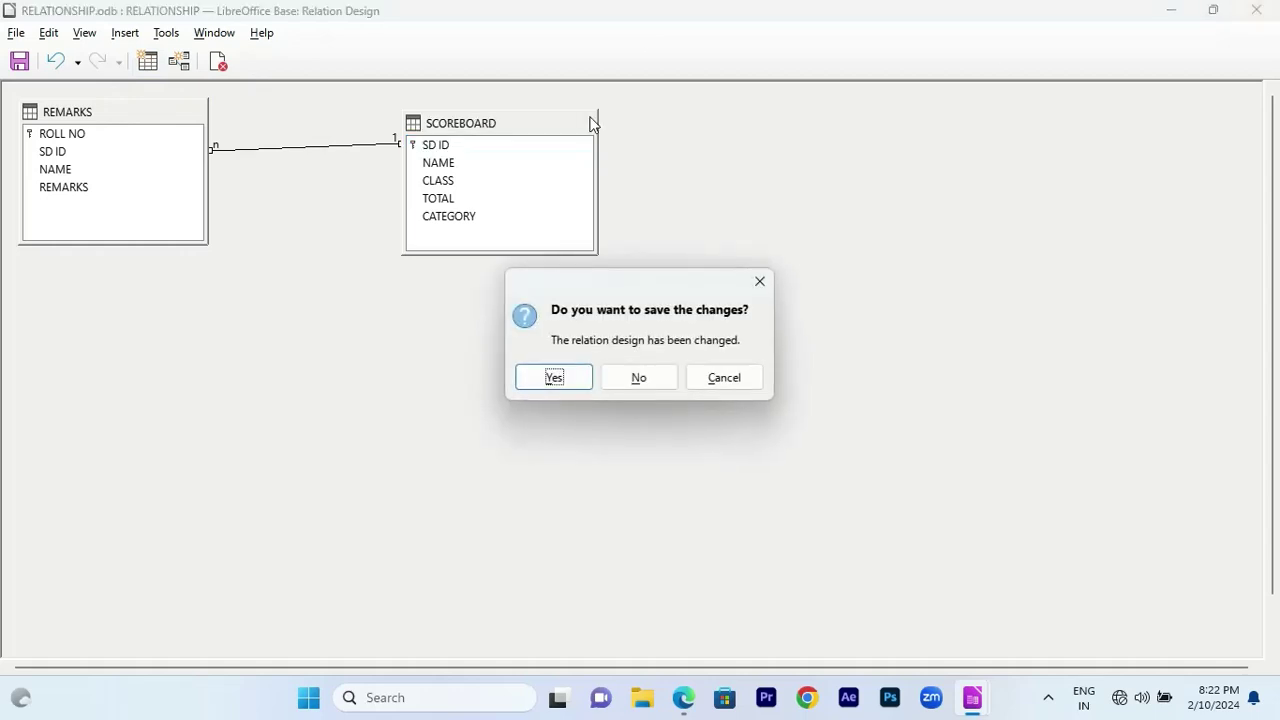
pyautogui.click(563, 378)
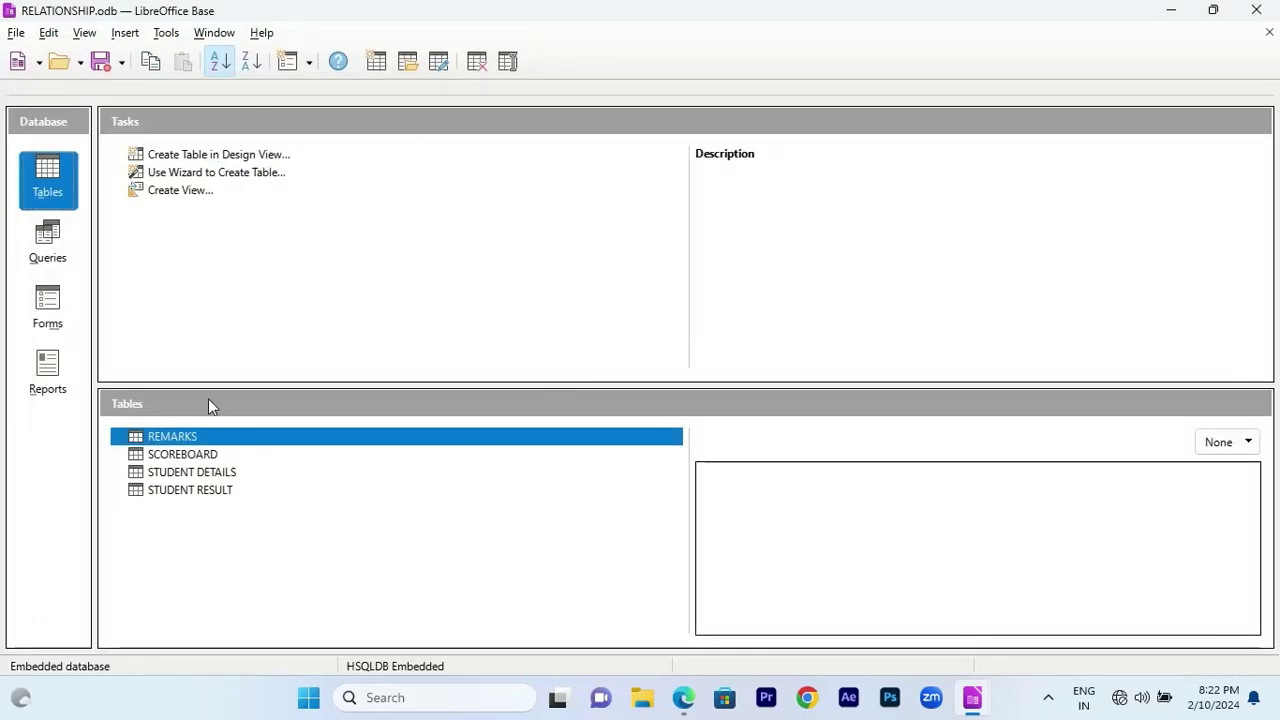
# Step: Create a new query in Design View and add the REMARKS and SCOREBOARD tables to it
pyautogui.click(50, 245)
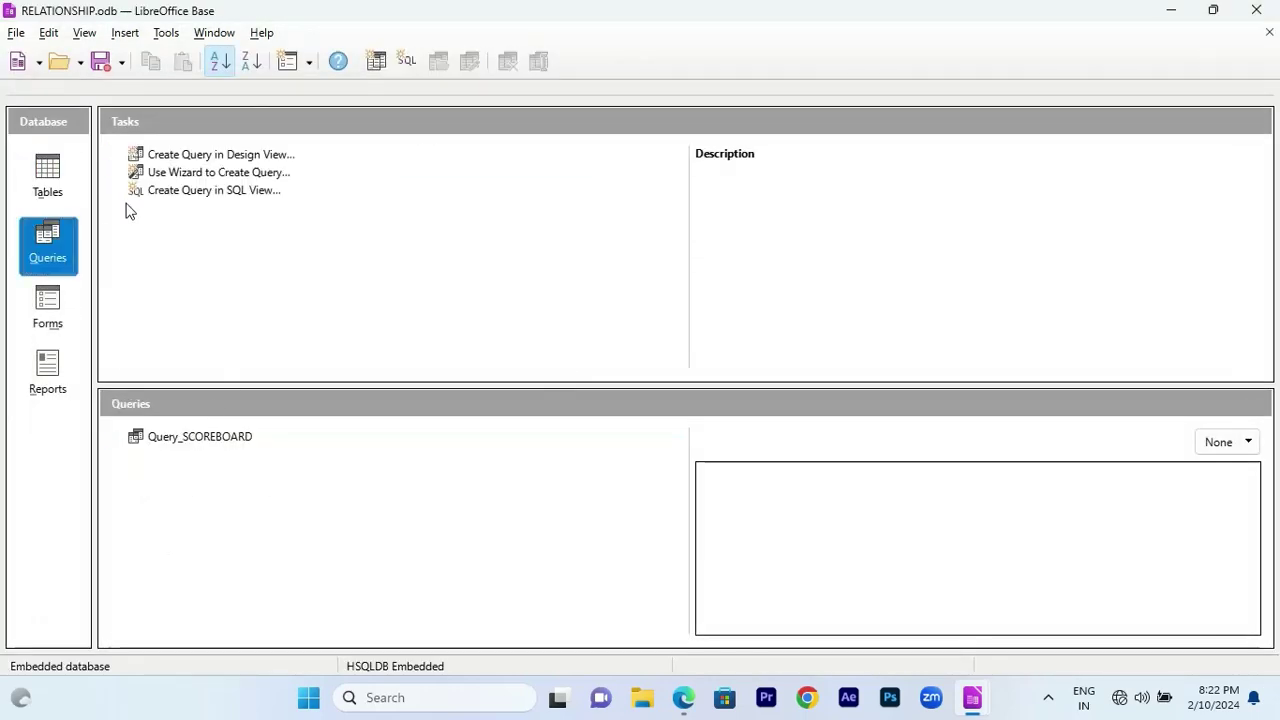
pyautogui.click(194, 160)
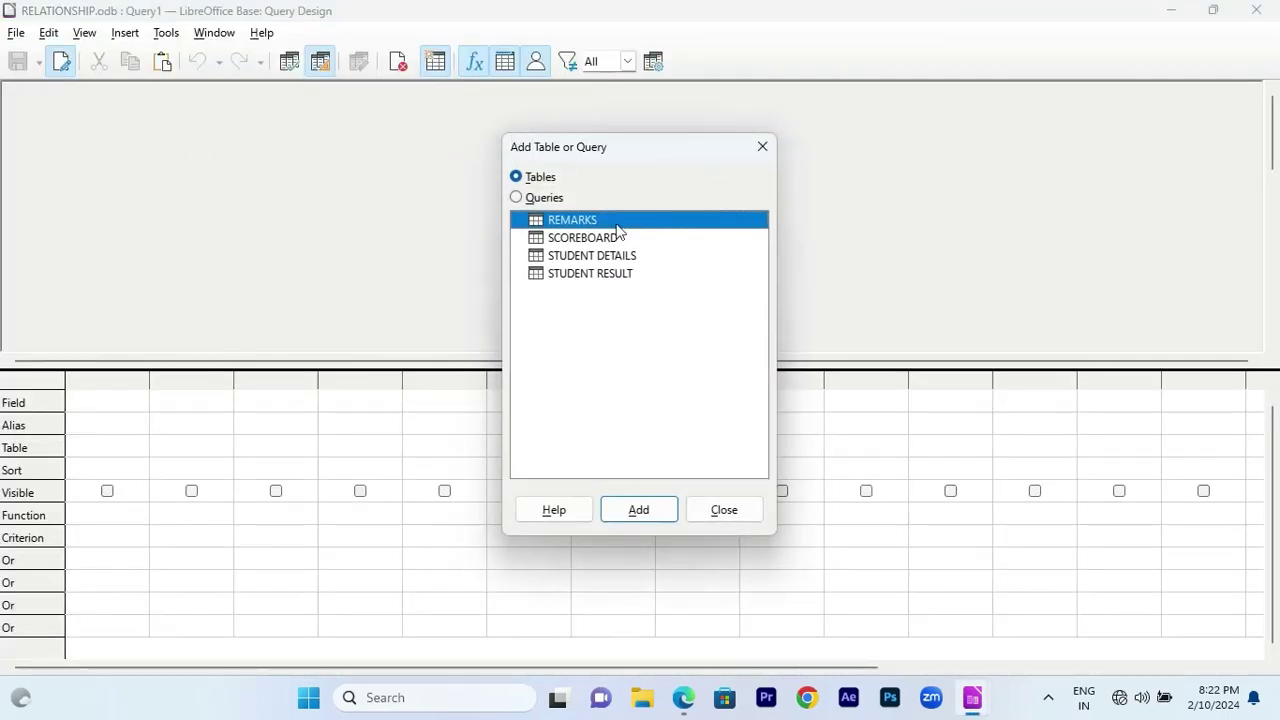
pyautogui.click(634, 514)
pyautogui.click(643, 245)
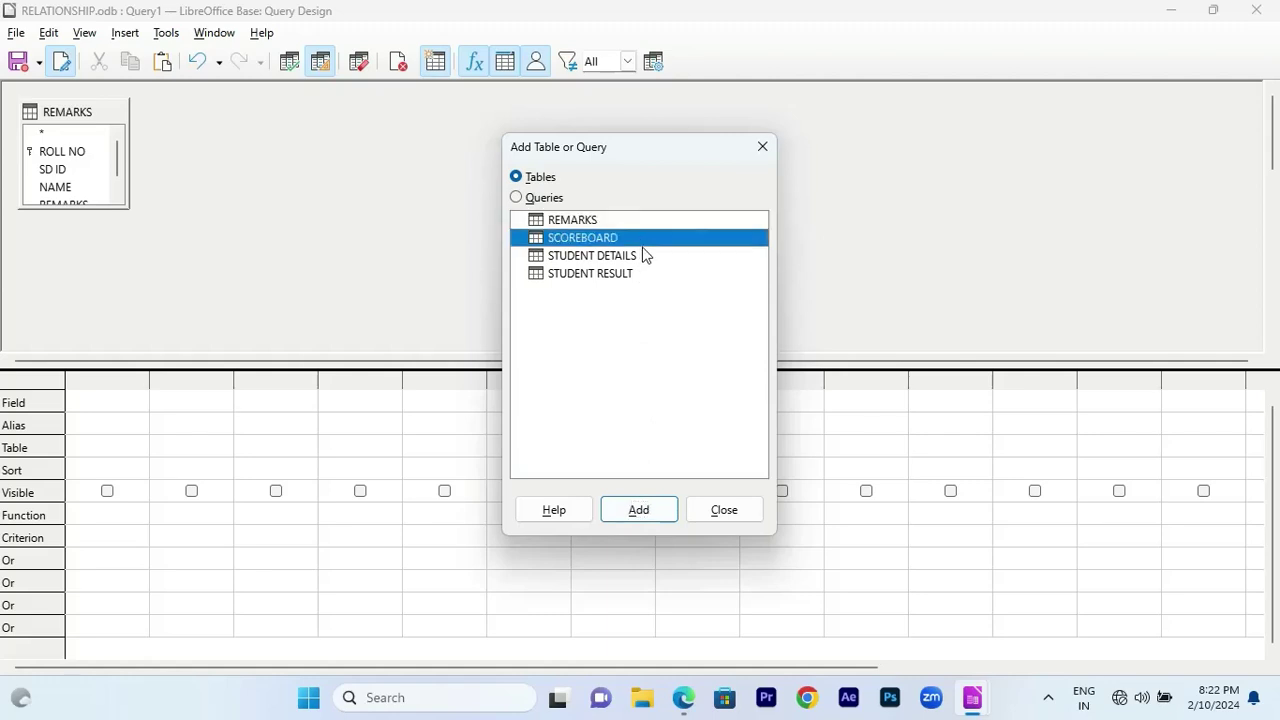
pyautogui.click(632, 506)
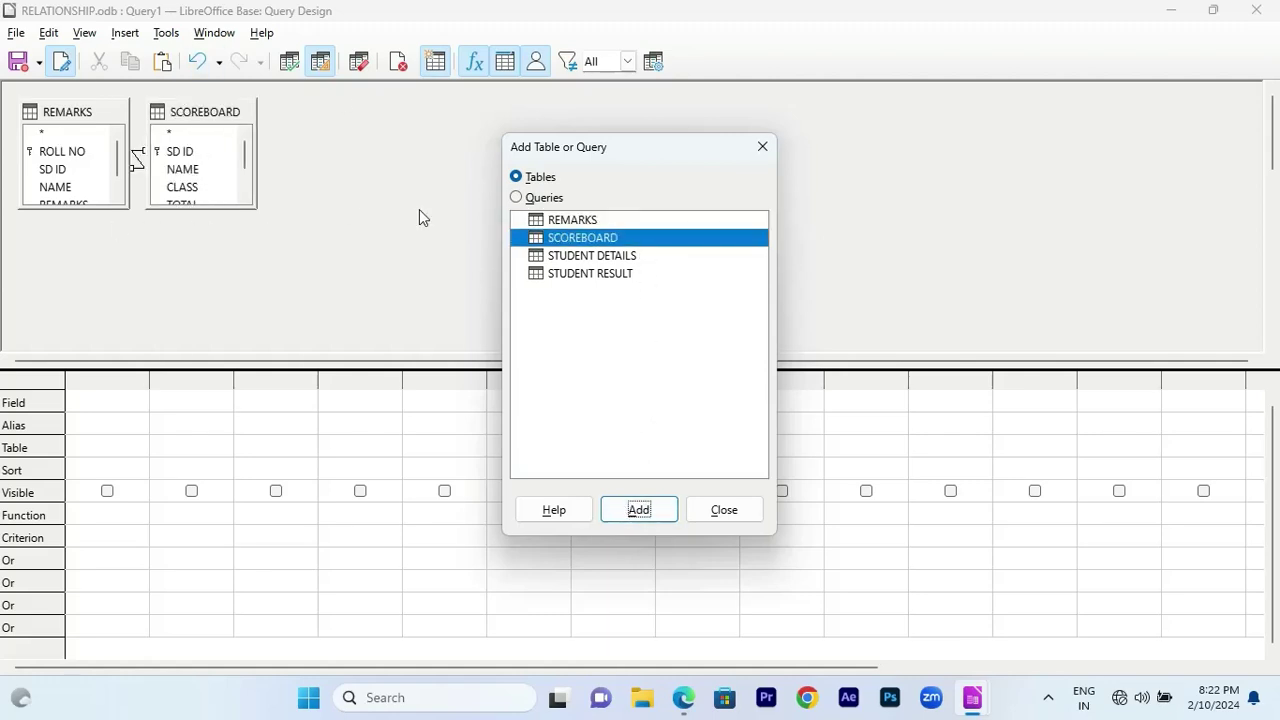
pyautogui.click(762, 149)
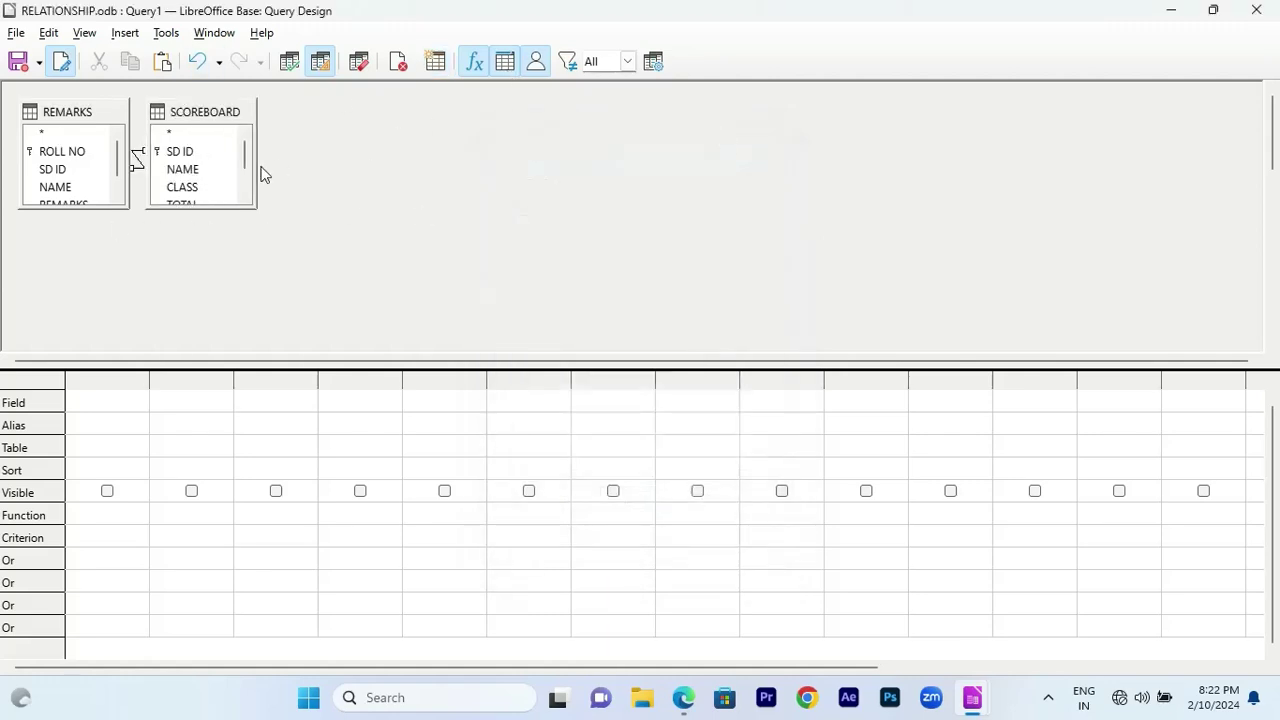
# Step: Enlarge the REMARKS and SCOREBOARD table boxes to show all fields and move SCOREBOARD away from REMARKS
pyautogui.moveTo(257, 175); pyautogui.dragTo(272, 246)
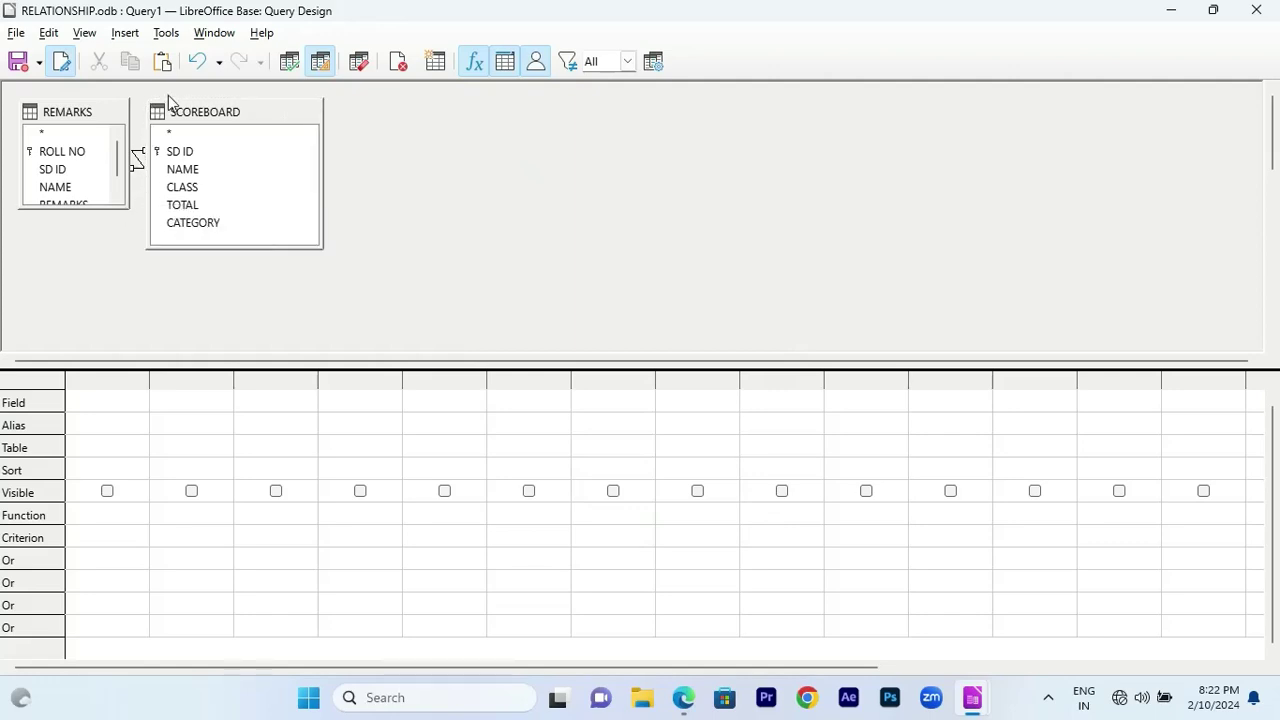
pyautogui.moveTo(170, 105); pyautogui.dragTo(298, 120)
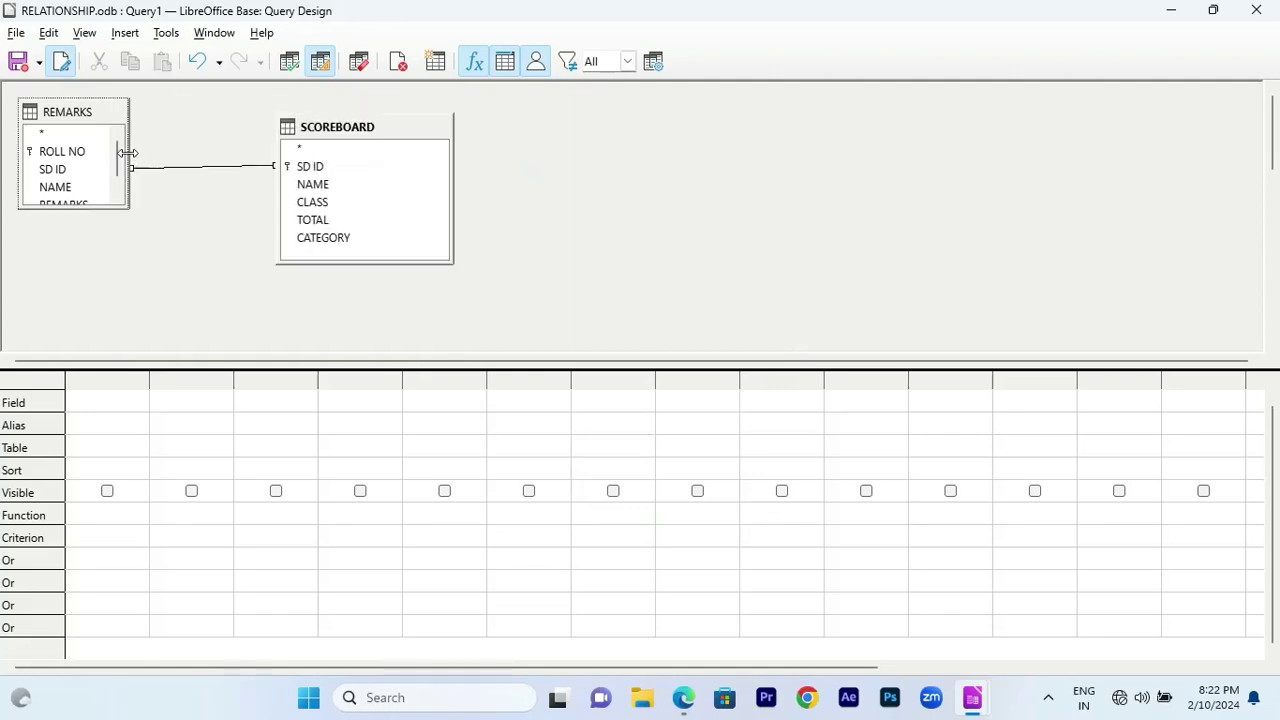
pyautogui.moveTo(127, 152); pyautogui.dragTo(190, 154)
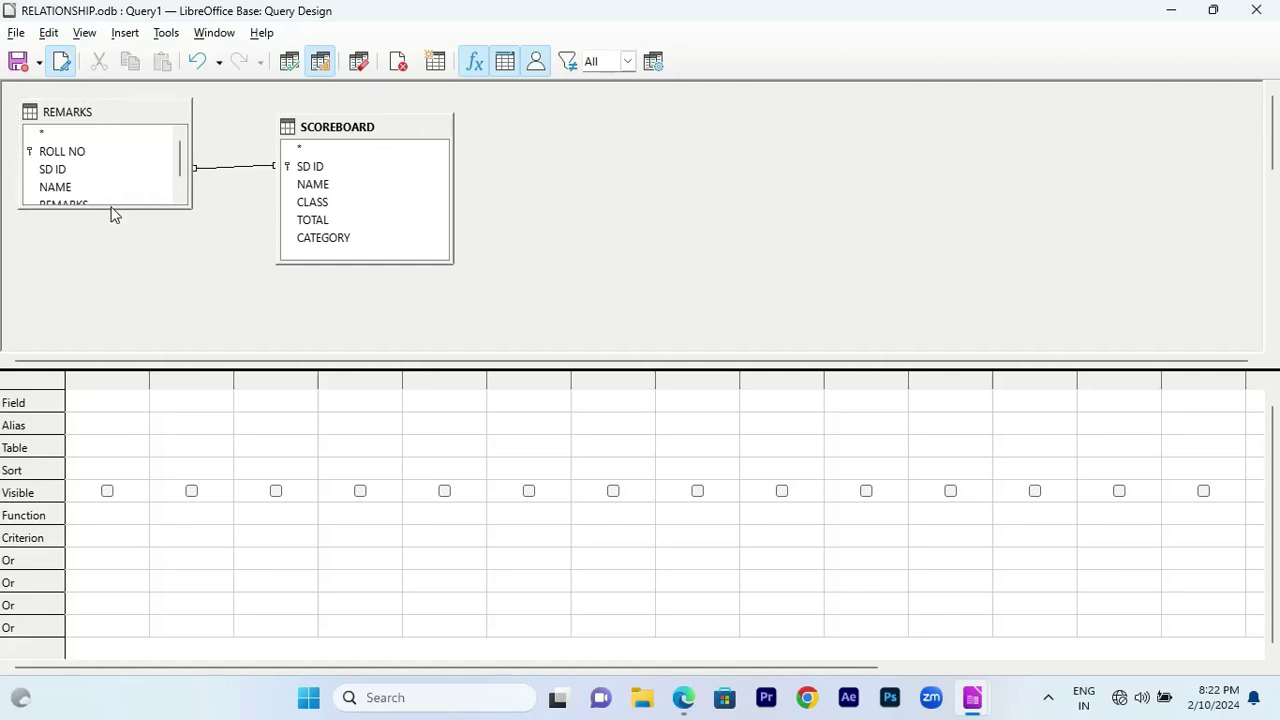
pyautogui.moveTo(116, 207); pyautogui.dragTo(109, 251)
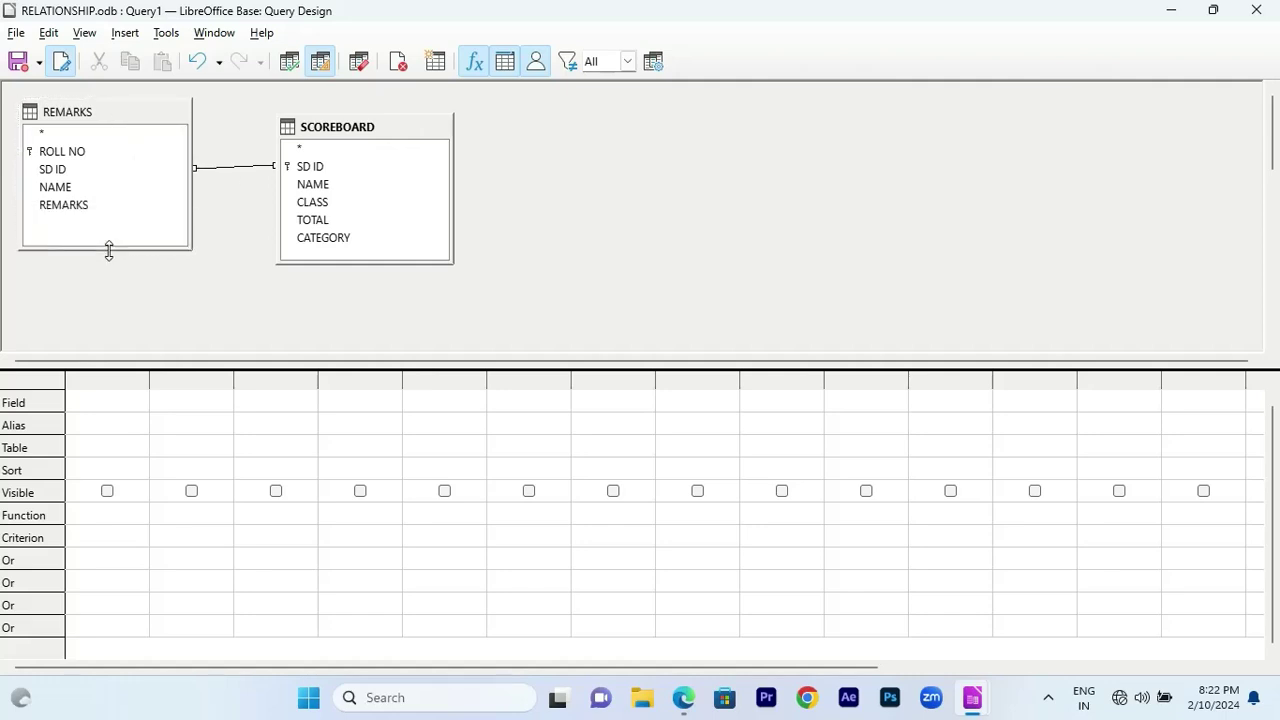
pyautogui.moveTo(337, 132); pyautogui.dragTo(337, 116)
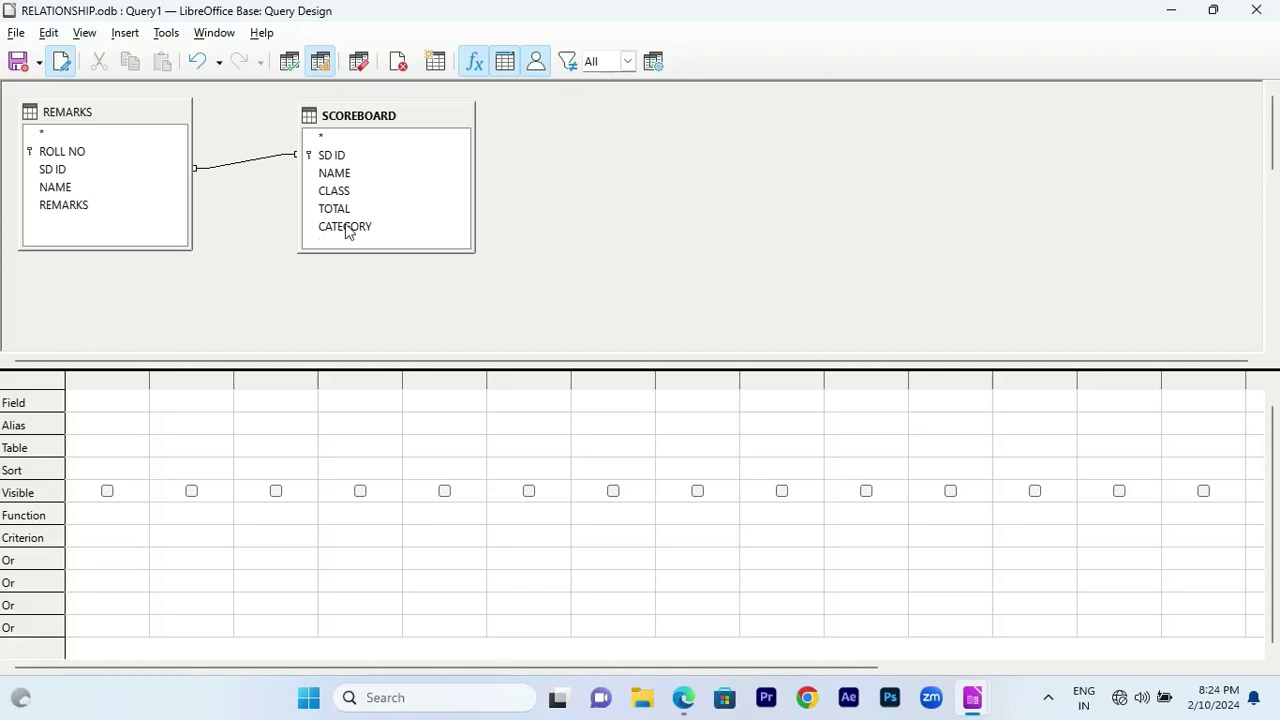
# Step: Add the NAME and REMARKS fields from REMARKS and the CATEGORY field from SCOREBOARD to the query grid
pyautogui.doubleClick(57, 188)
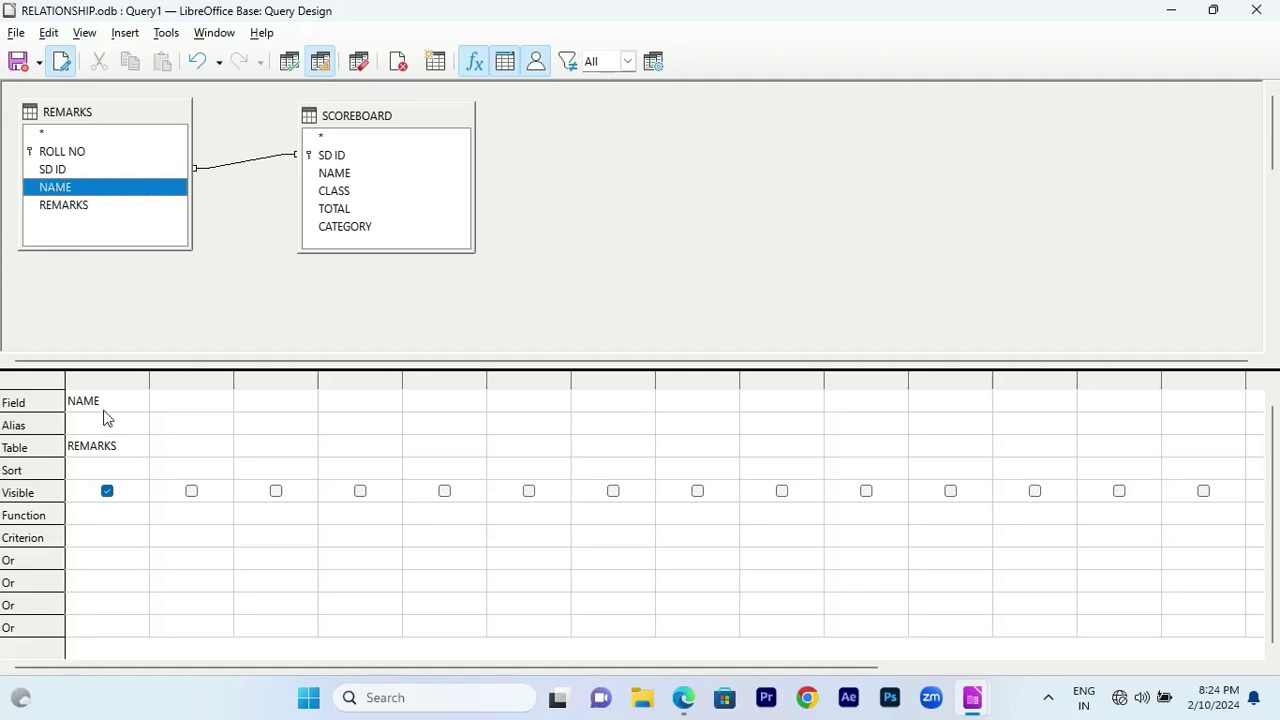
pyautogui.click(116, 210)
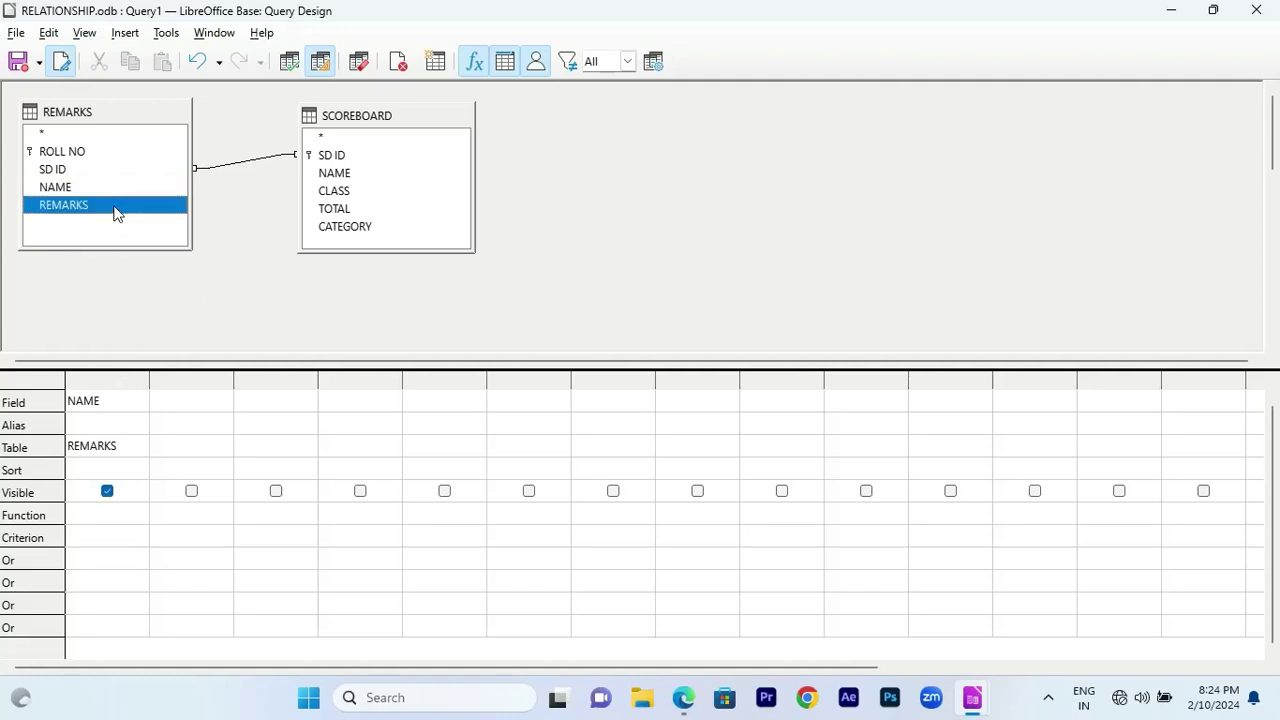
pyautogui.doubleClick(370, 230)
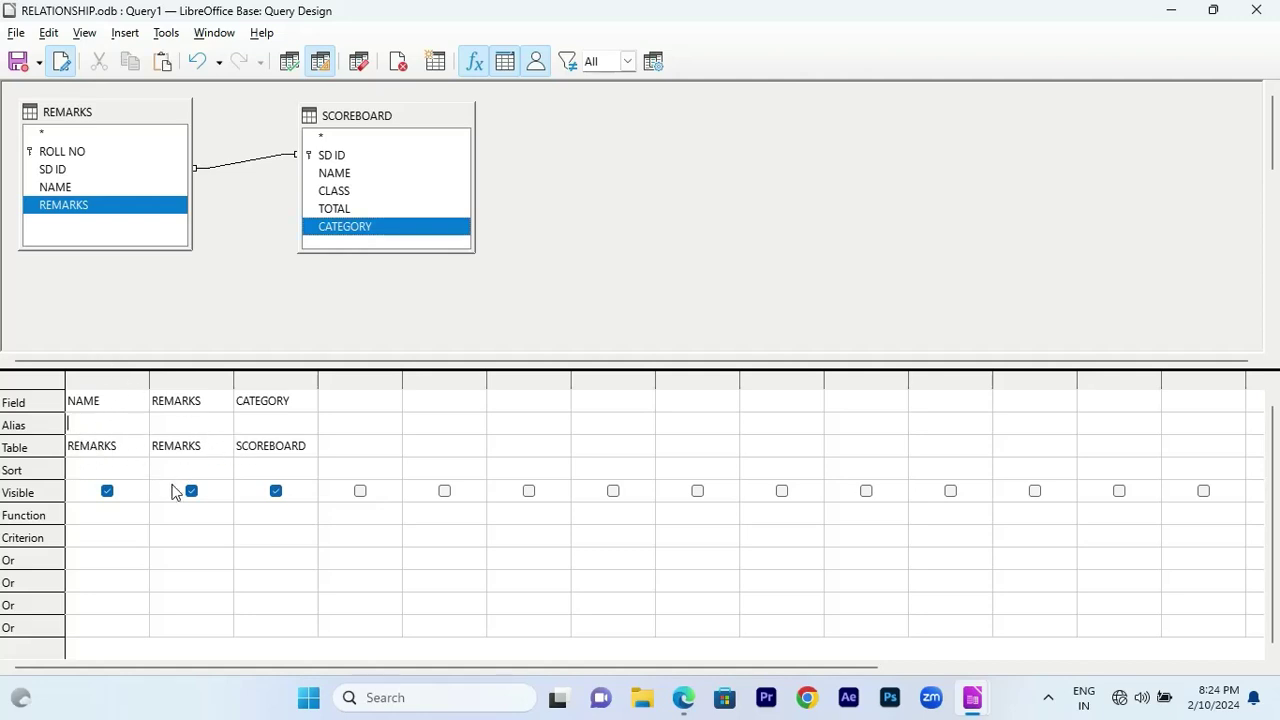
# Step: Set the NAME column's sort order to ascending
pyautogui.click(106, 471)
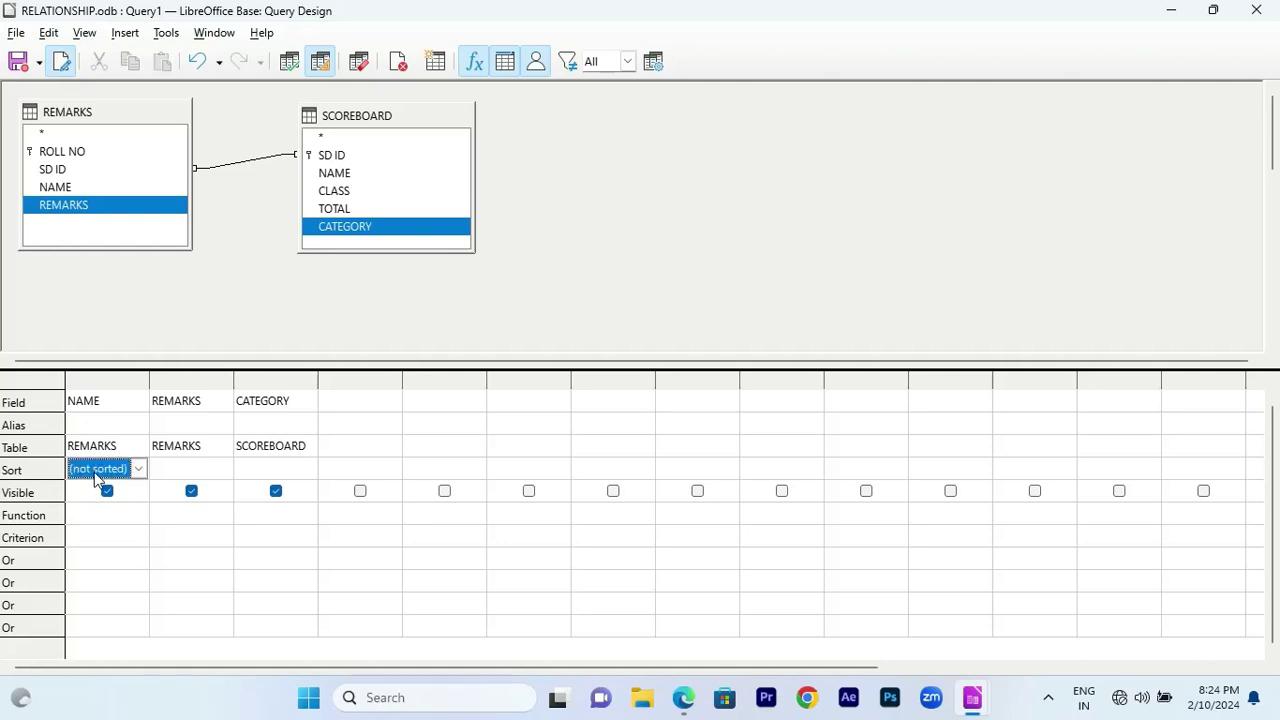
pyautogui.click(139, 469)
pyautogui.click(133, 504)
pyautogui.click(184, 471)
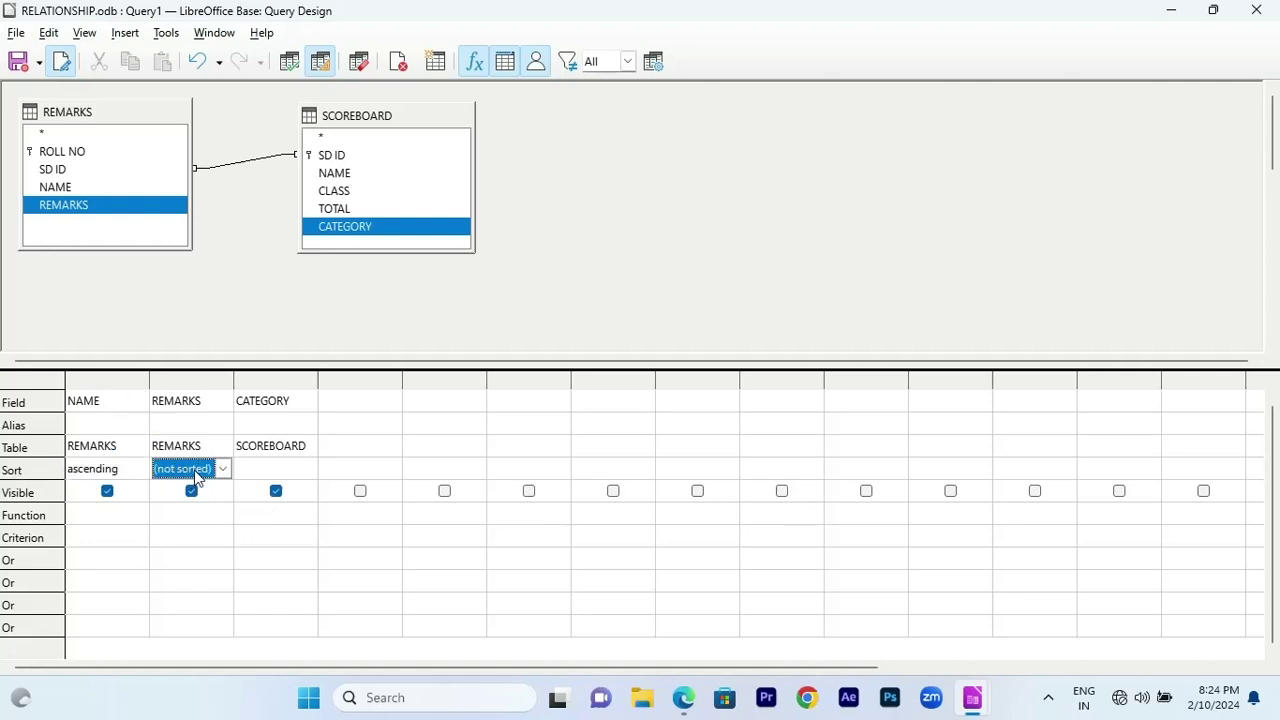
# Step: Set the NAME column's sort order to descending and run the query
pyautogui.click(140, 470)
pyautogui.click(138, 468)
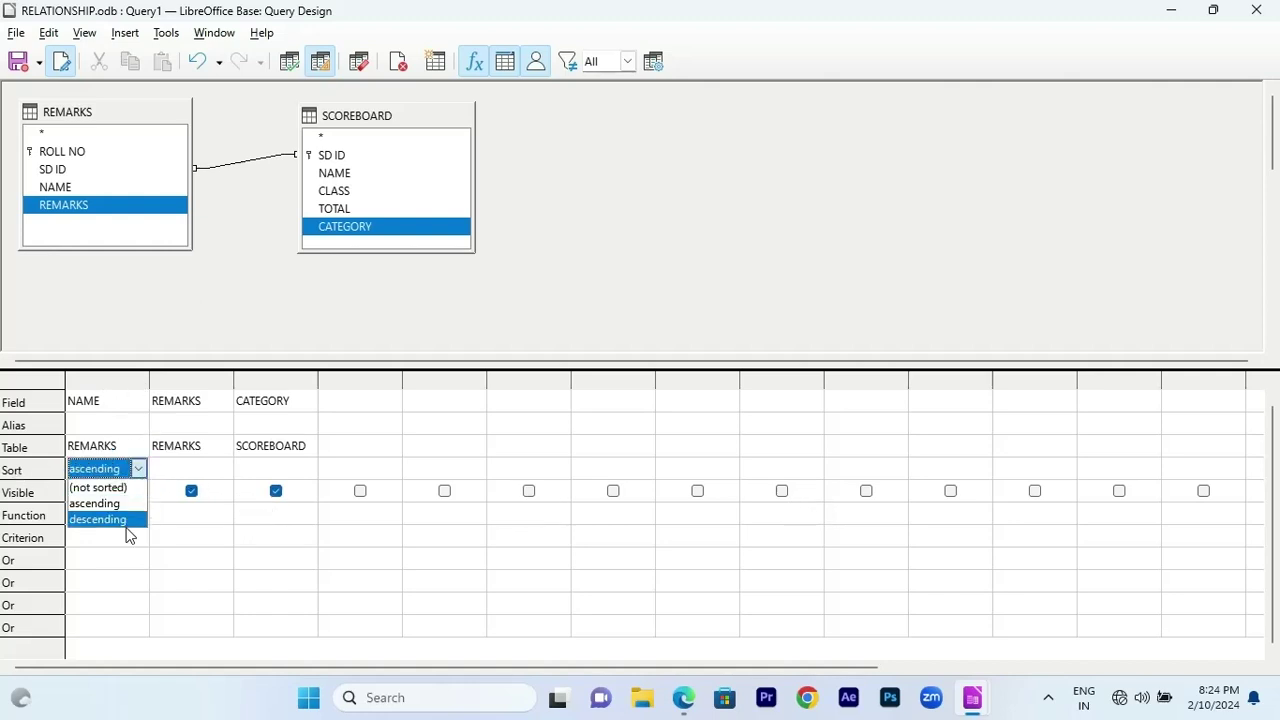
pyautogui.click(128, 521)
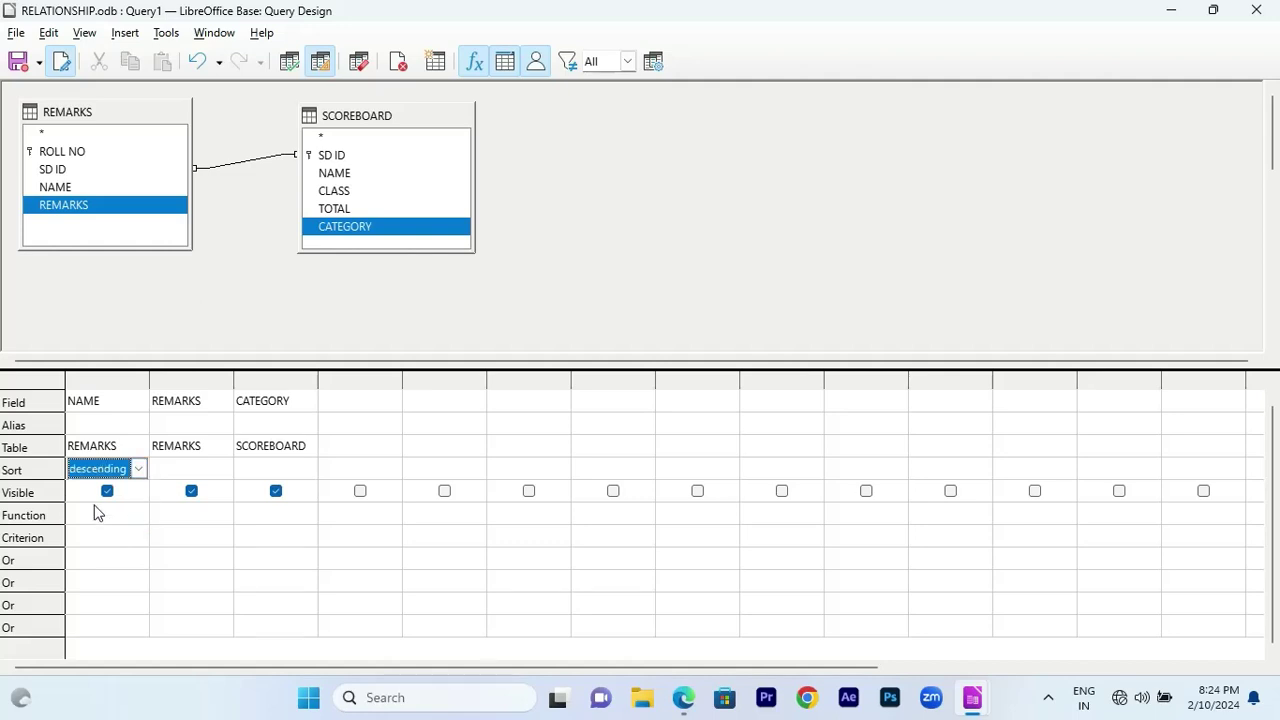
pyautogui.click(68, 536)
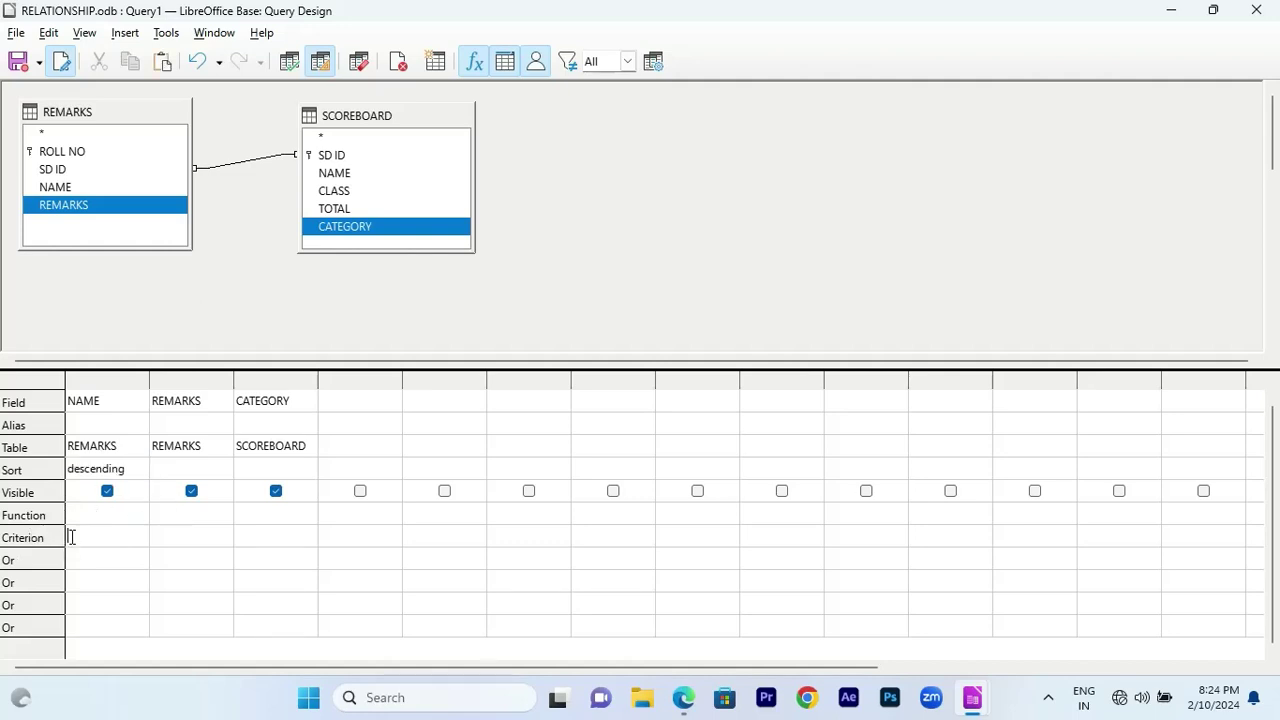
pyautogui.press('Up')
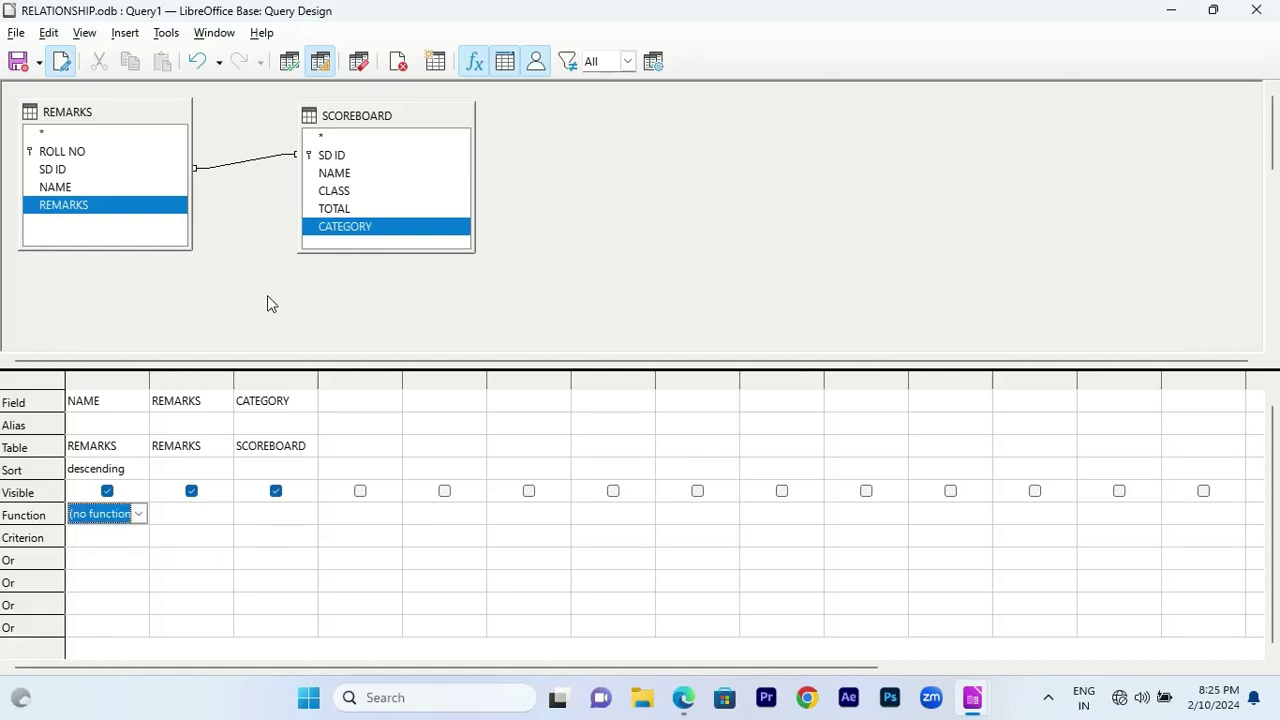
pyautogui.click(289, 66)
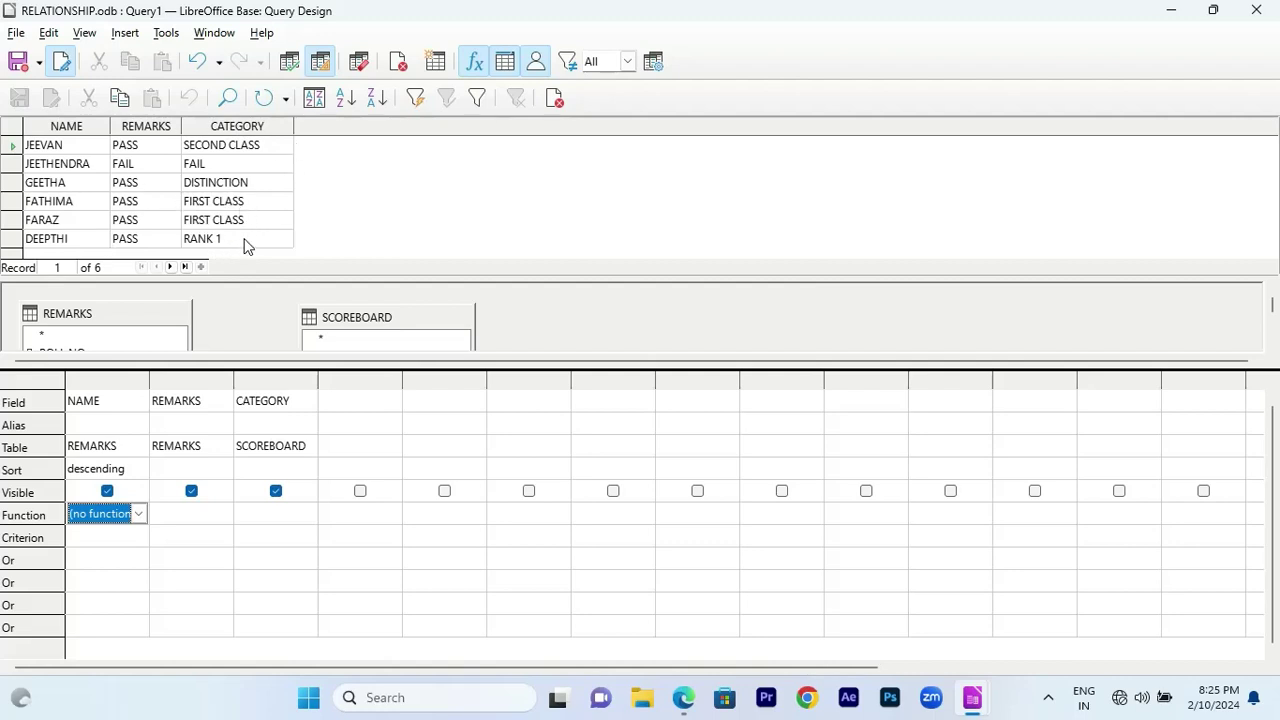
# Step: Set the CATEGORY column's criterion to DISTINCTION and run the query
pyautogui.click(260, 543)
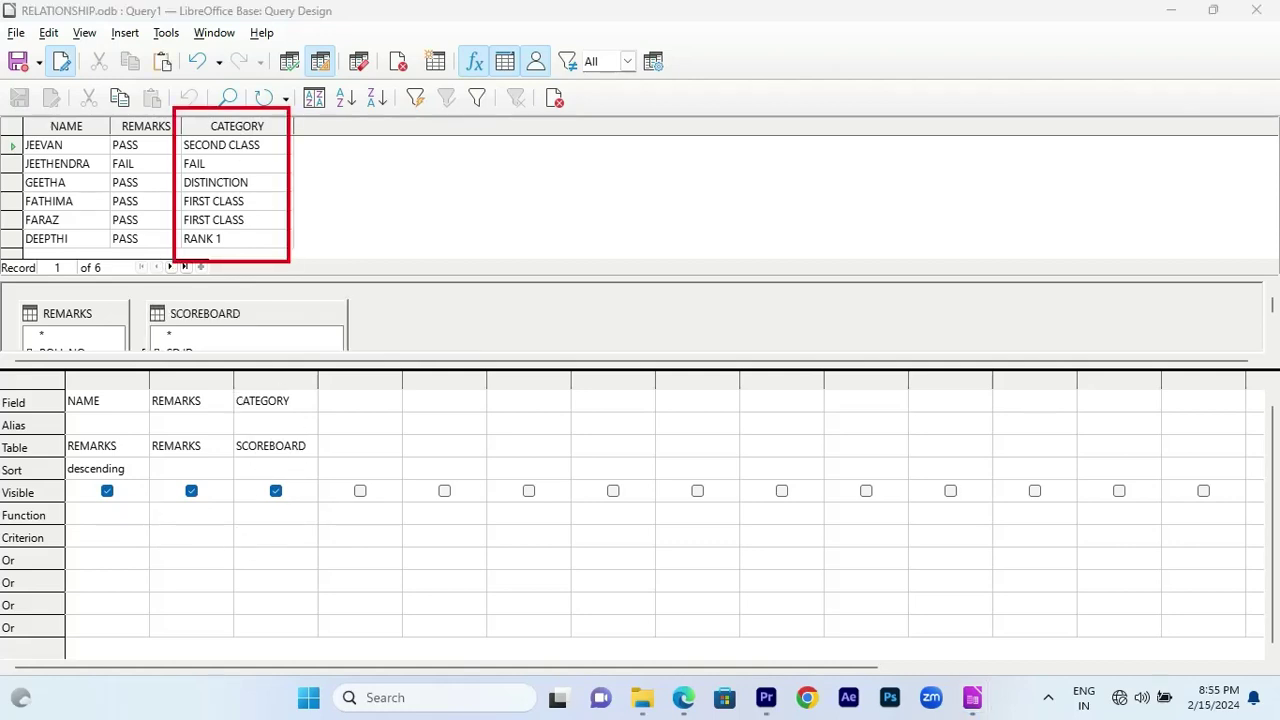
pyautogui.click(243, 124)
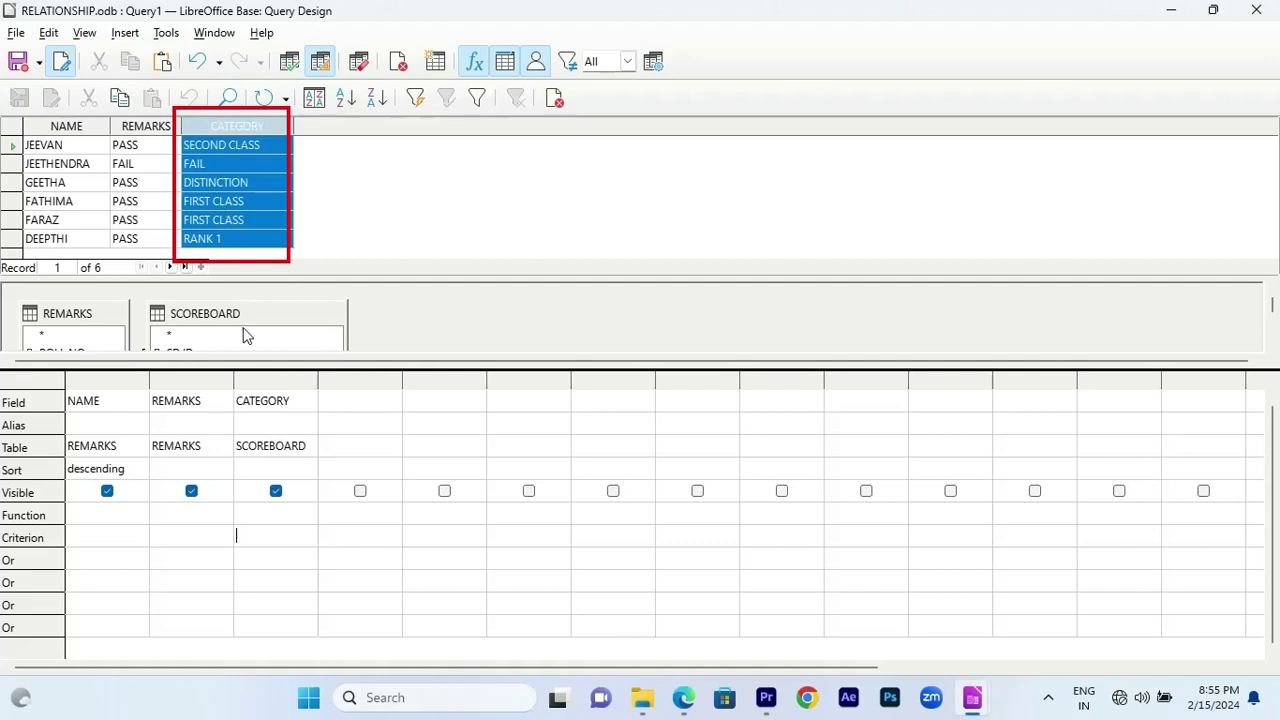
pyautogui.click(252, 381)
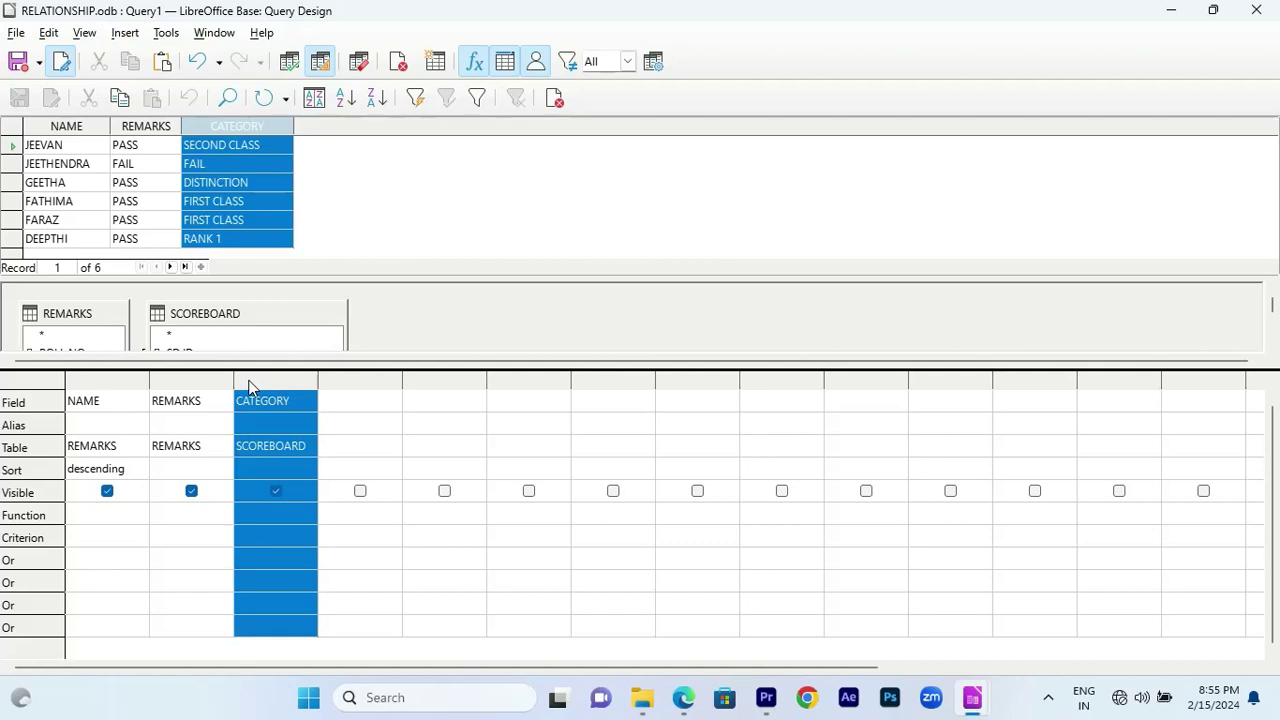
pyautogui.click(266, 219)
pyautogui.click(210, 183)
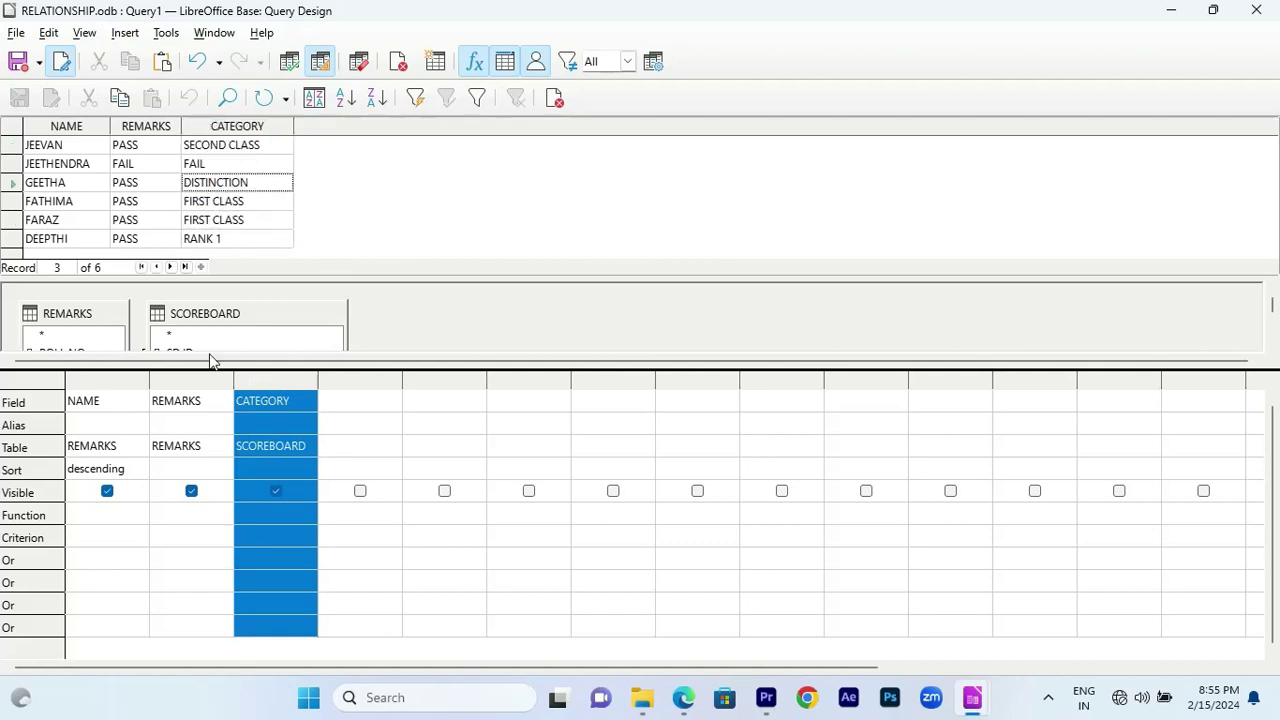
pyautogui.click(259, 531)
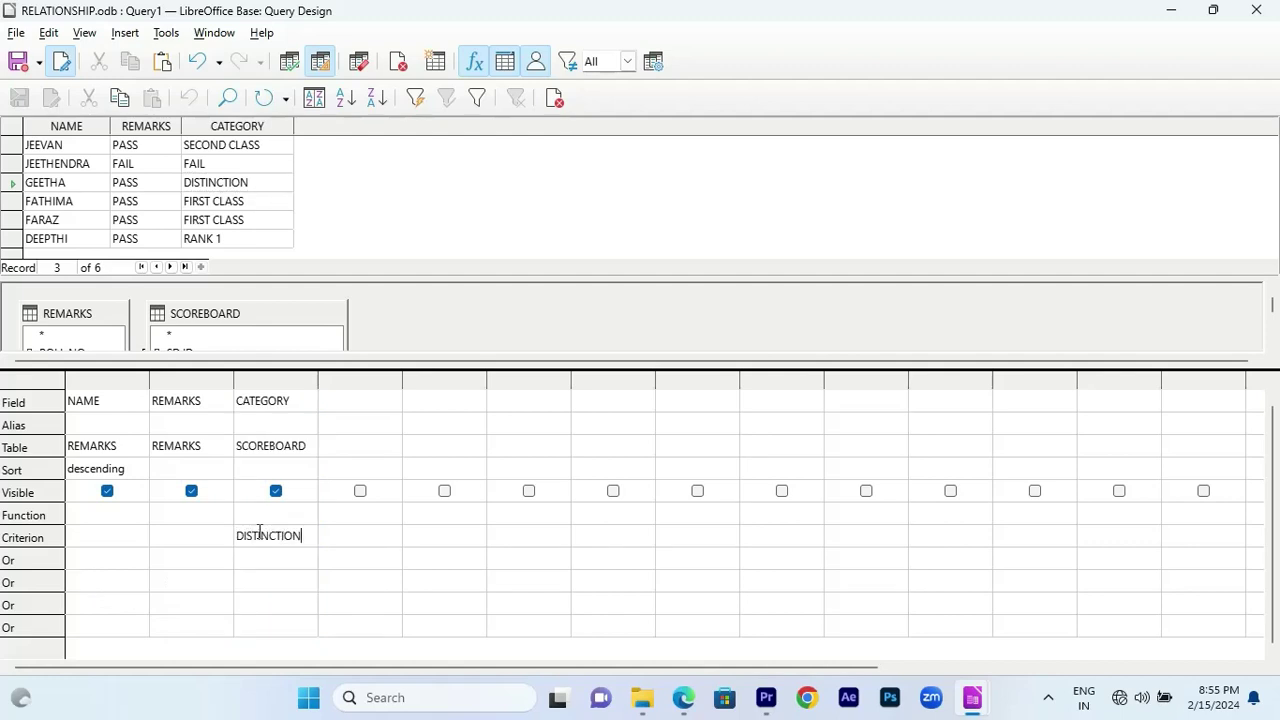
pyautogui.write('DISTINCTION')
pyautogui.press('Tab')
pyautogui.click(299, 63)
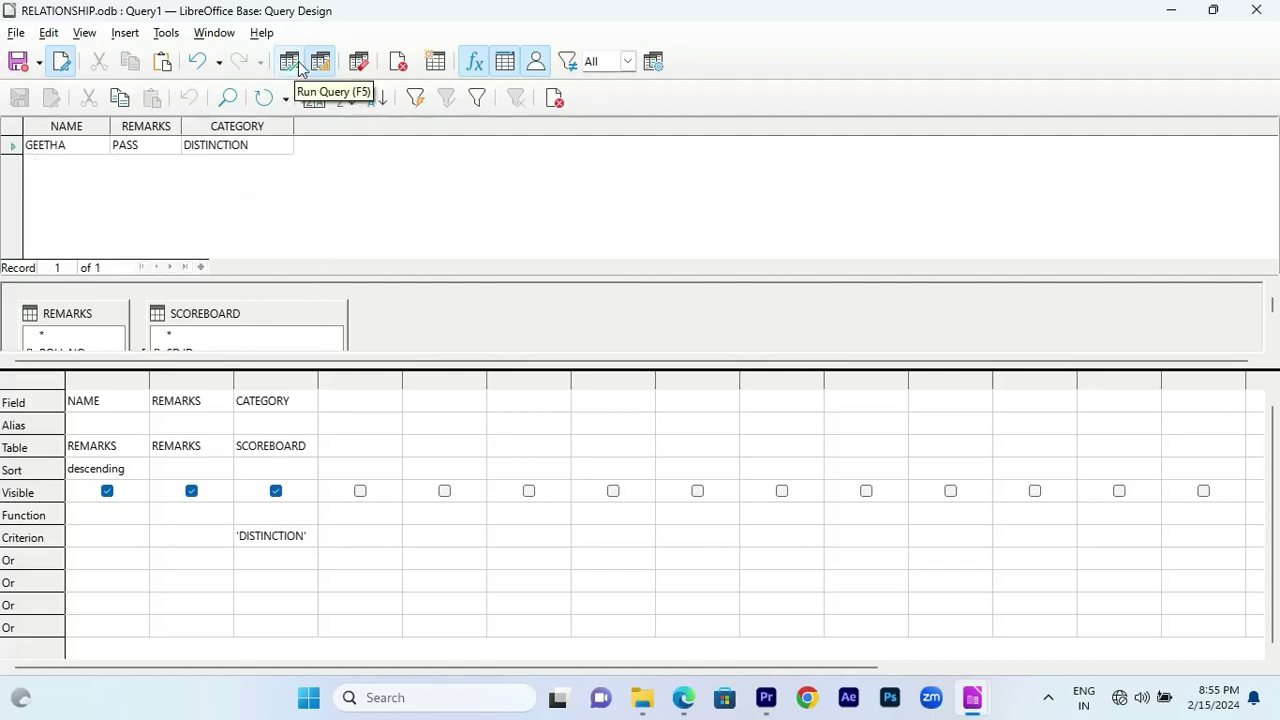
# Step: Change the CATEGORY criterion to 'FIRST CLASS' and run the query again
pyautogui.doubleClick(266, 538)
pyautogui.write("'F")
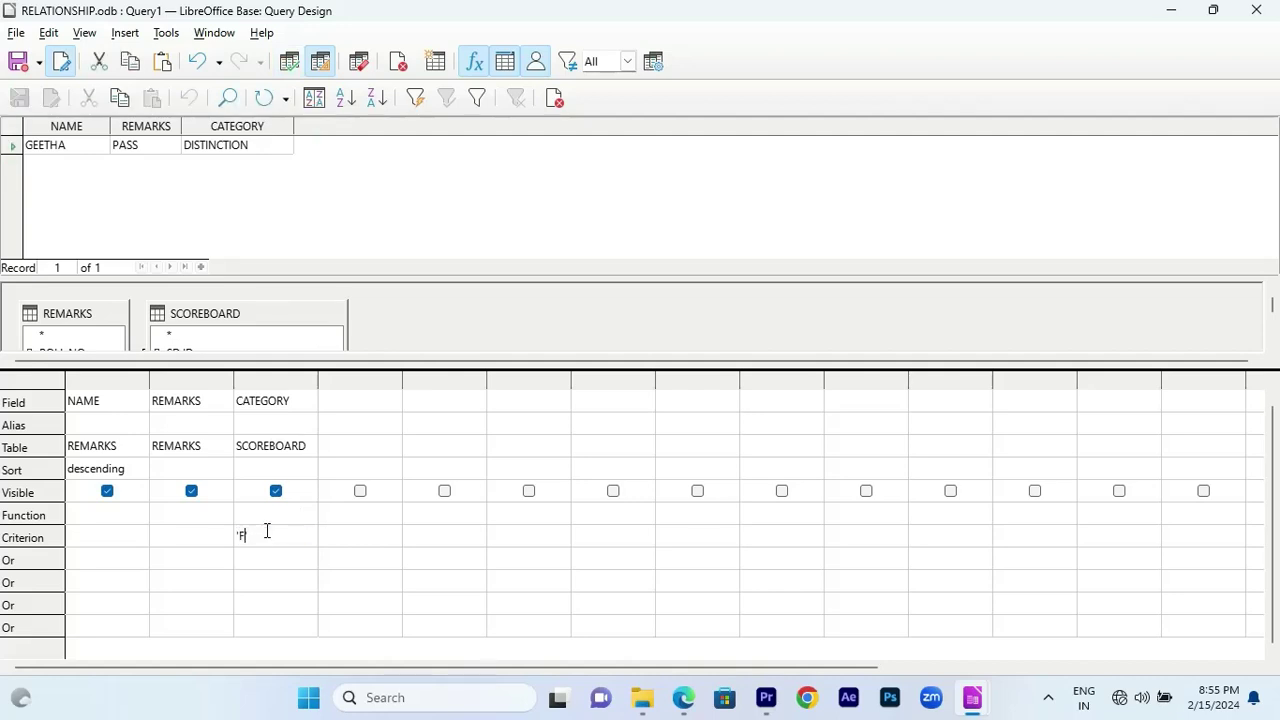
pyautogui.write('IRST CLASS')
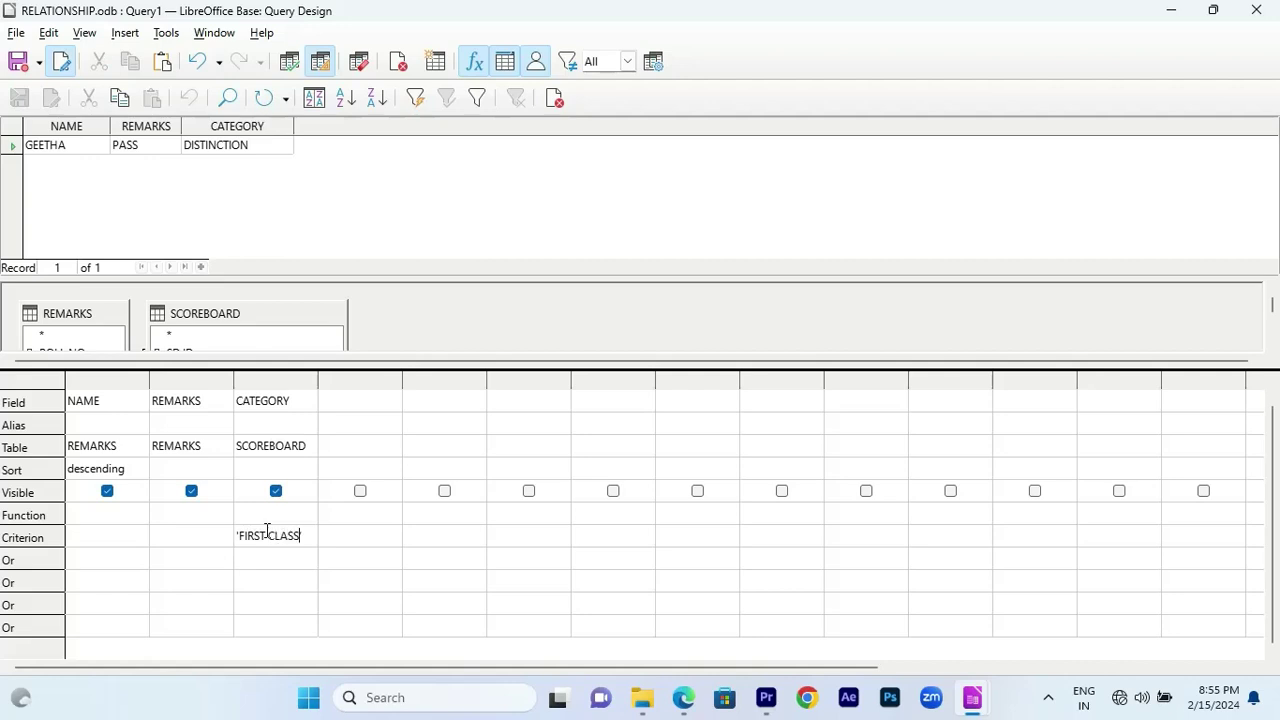
pyautogui.click(288, 62)
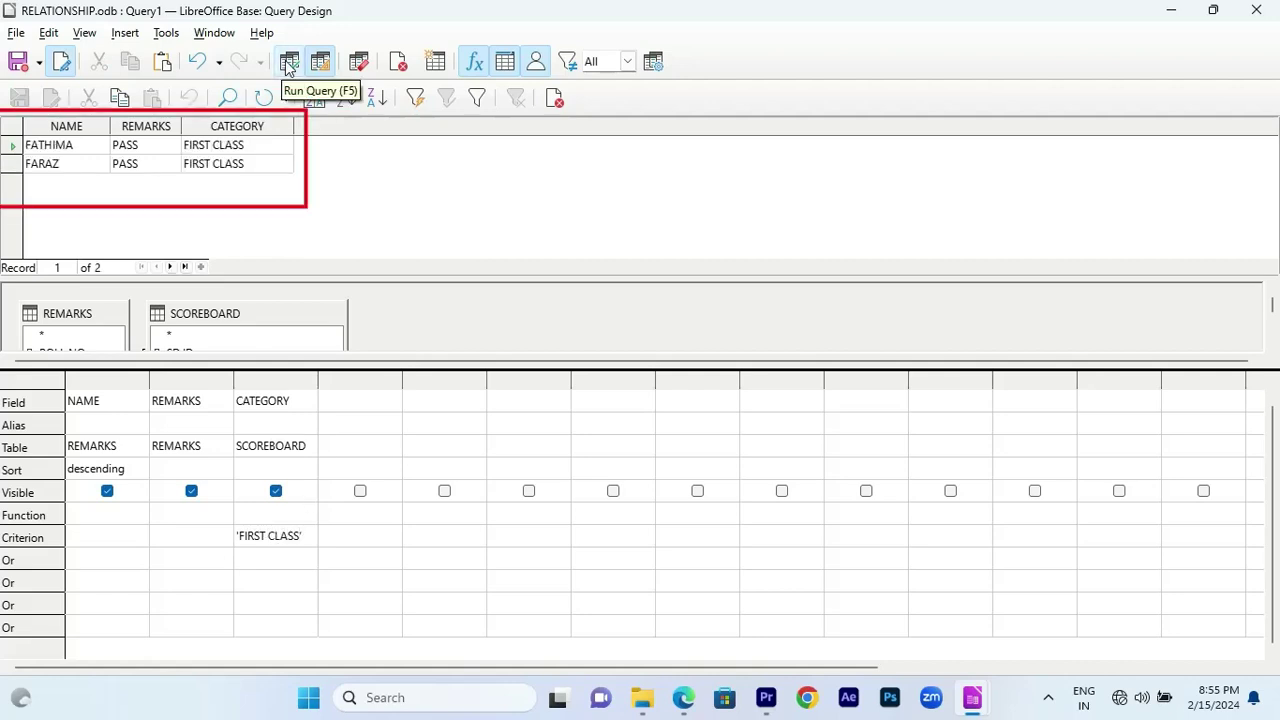
# Step: Change the CATEGORY criterion to 'SECOND CLASS' and run the query again
pyautogui.doubleClick(263, 538)
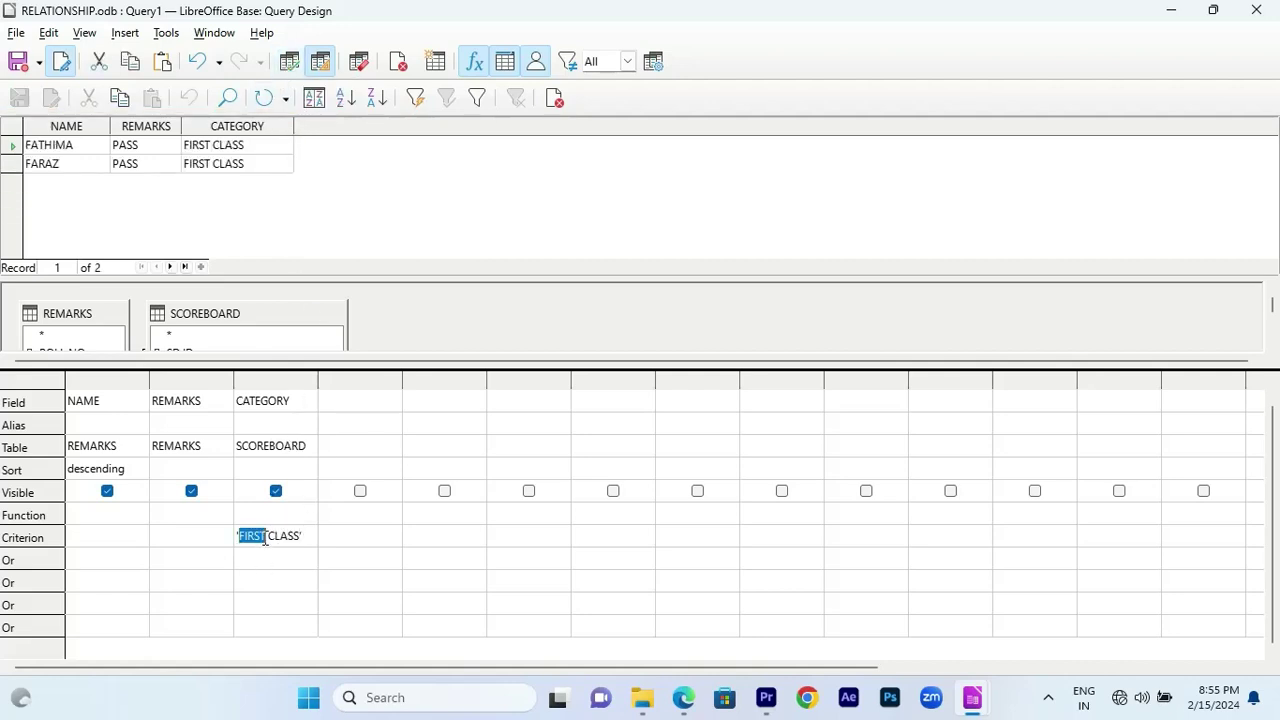
pyautogui.write('SECOND')
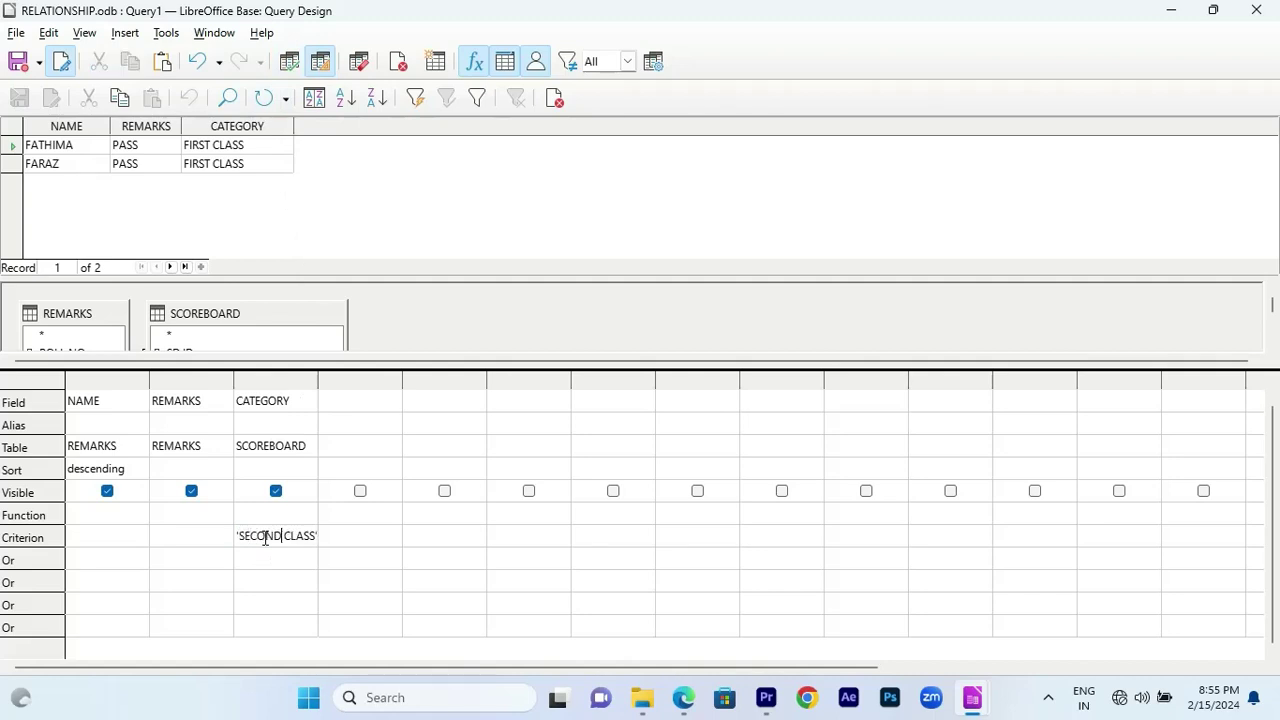
pyautogui.click(288, 62)
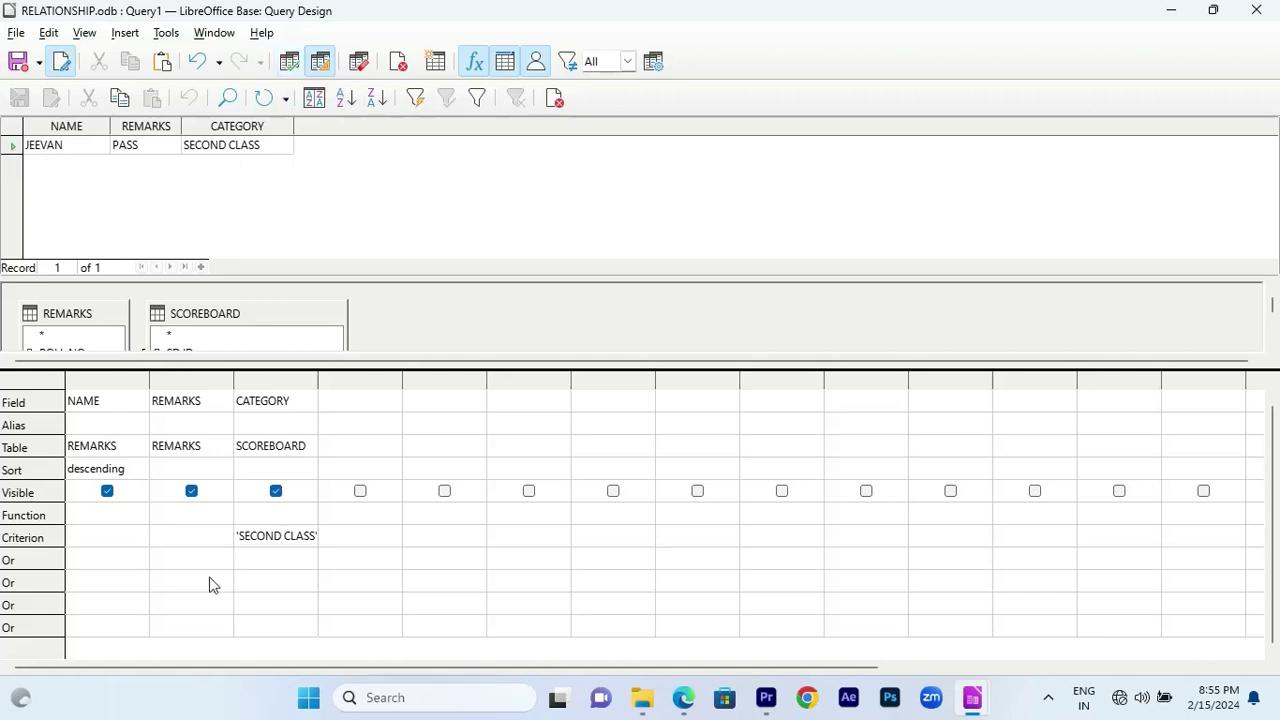
# Step: Run the query with FAIL as the CATEGORY criterion, and clear that criterion
pyautogui.tripleClick(255, 537)
pyautogui.write('FAIL')
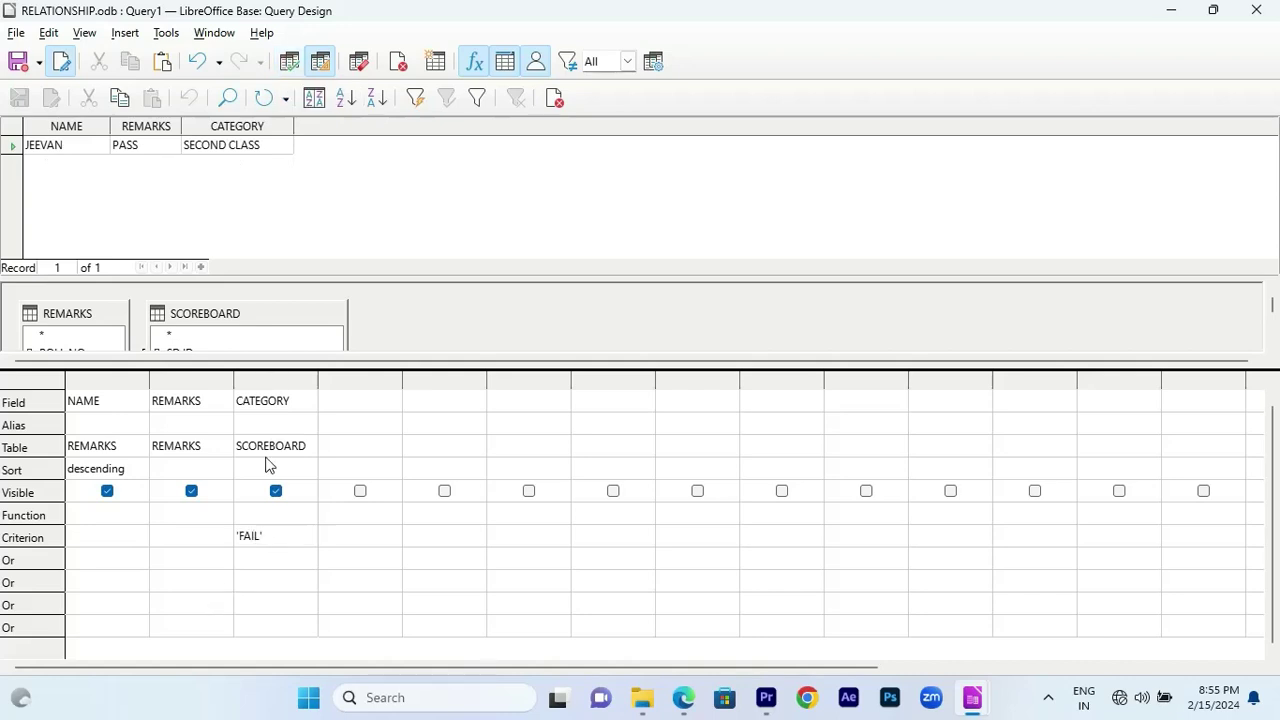
pyautogui.click(290, 66)
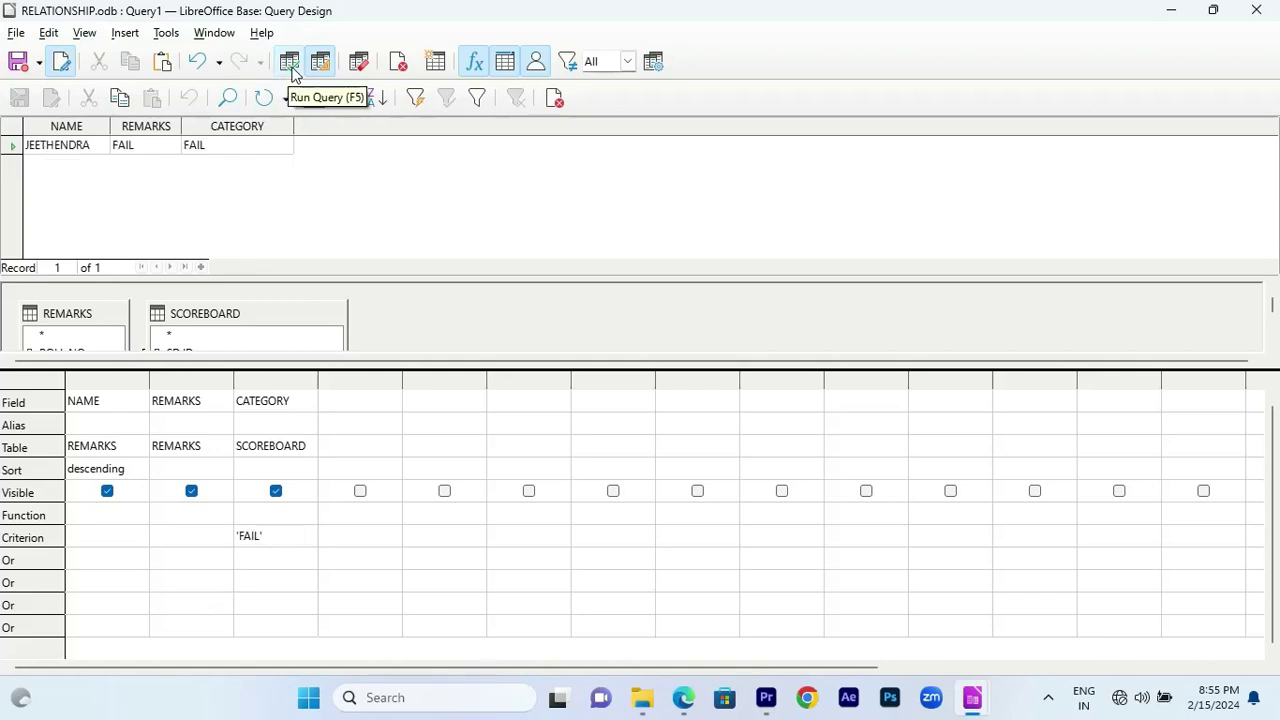
pyautogui.tripleClick(249, 537)
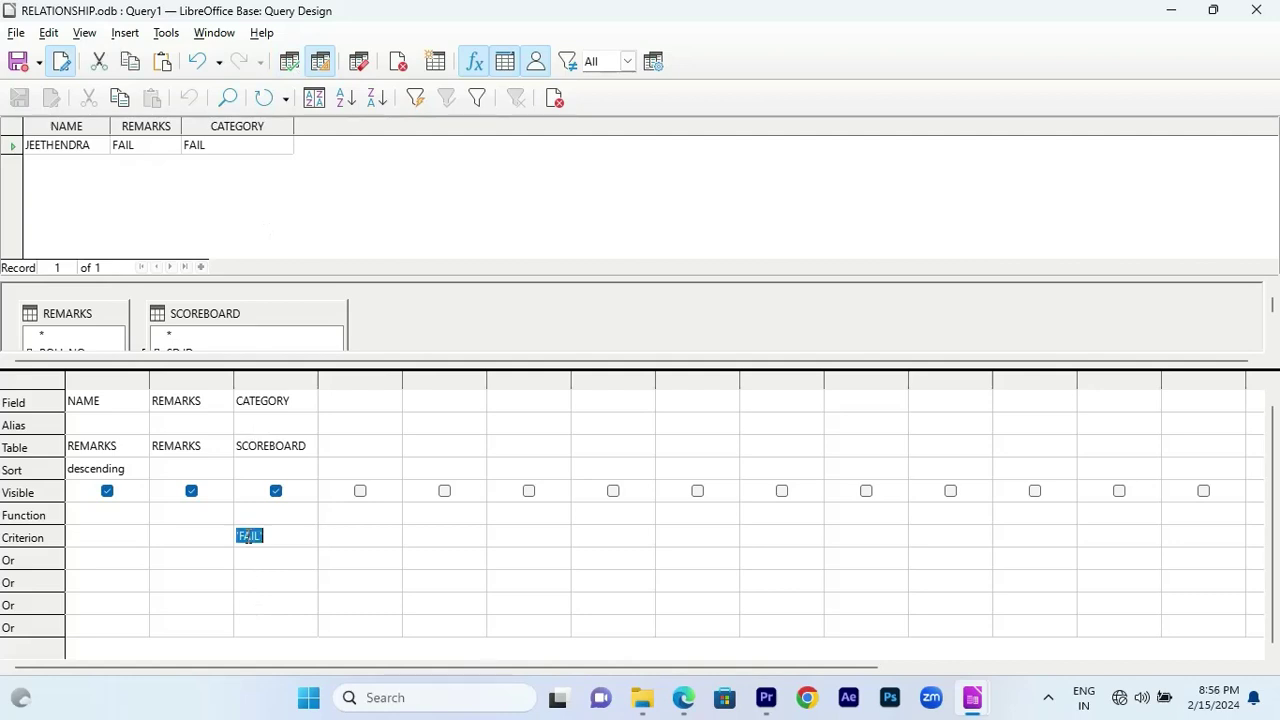
pyautogui.press('BackSpace')
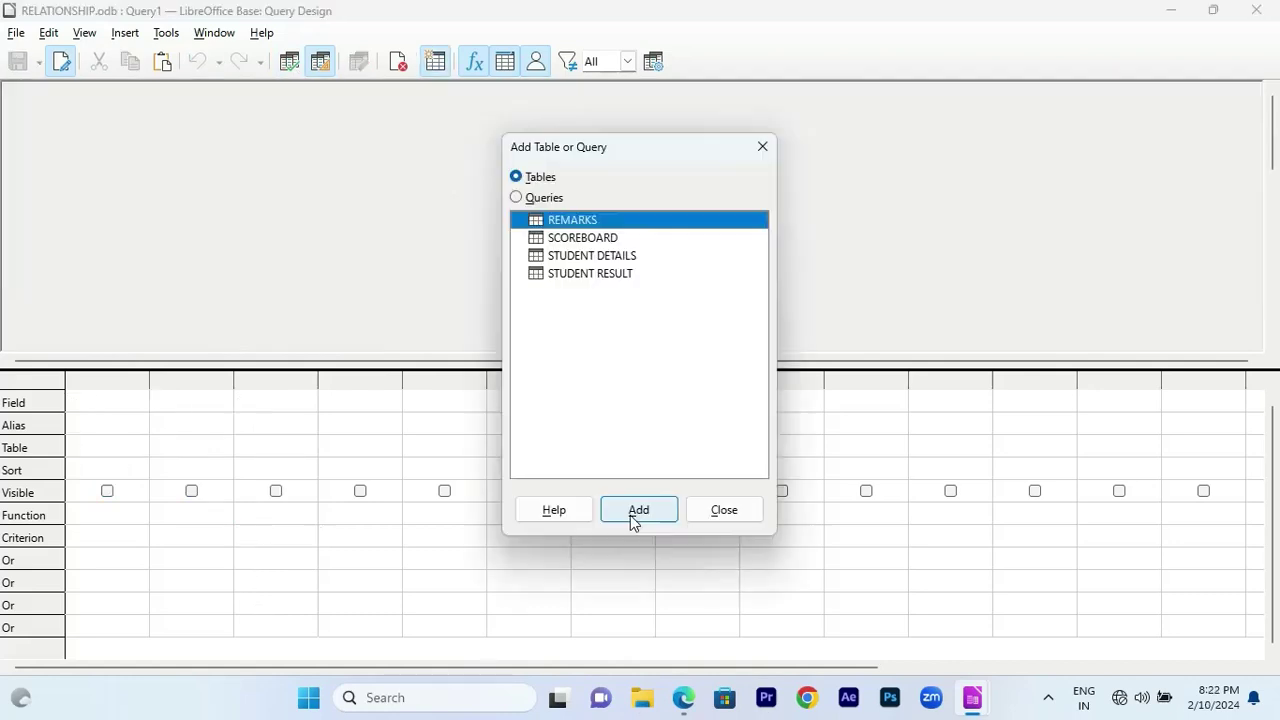
# Step: Add the REMARKS and SCOREBOARD tables to the empty query design and enlarge both table boxes with space between them
pyautogui.click(630, 512)
pyautogui.click(762, 147)
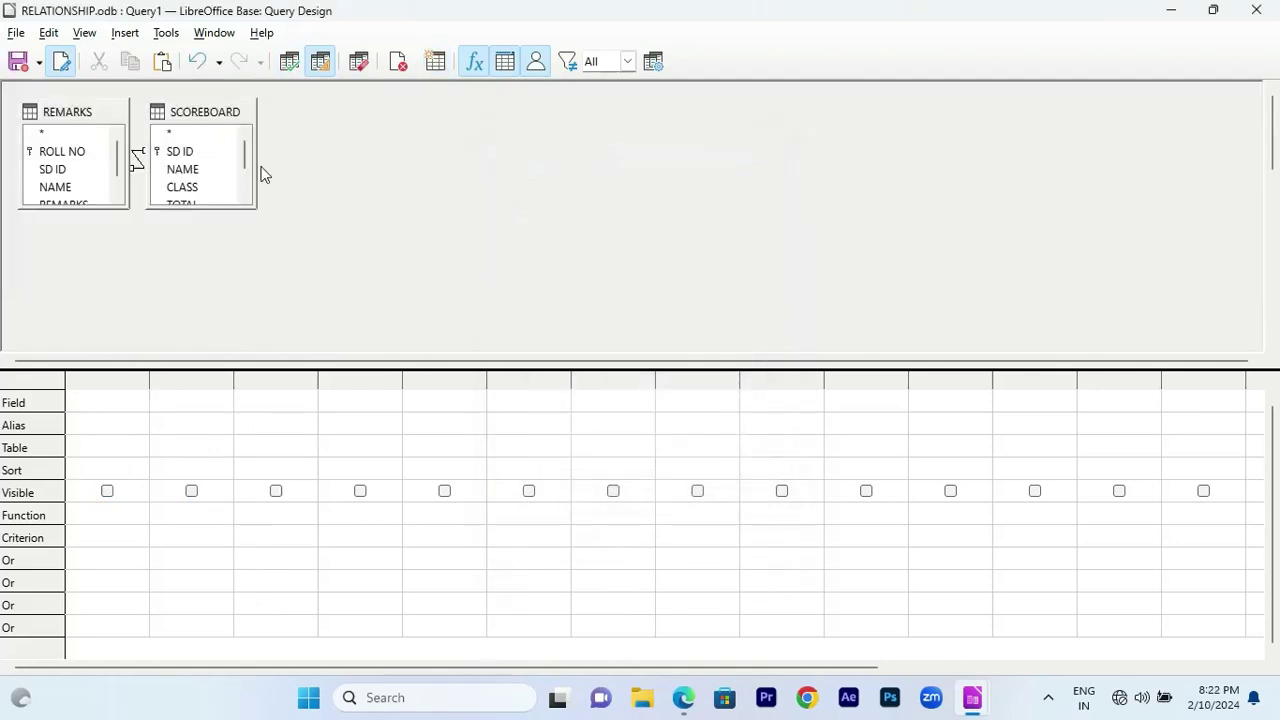
pyautogui.moveTo(257, 174); pyautogui.dragTo(323, 246)
pyautogui.moveTo(128, 135); pyautogui.dragTo(192, 135)
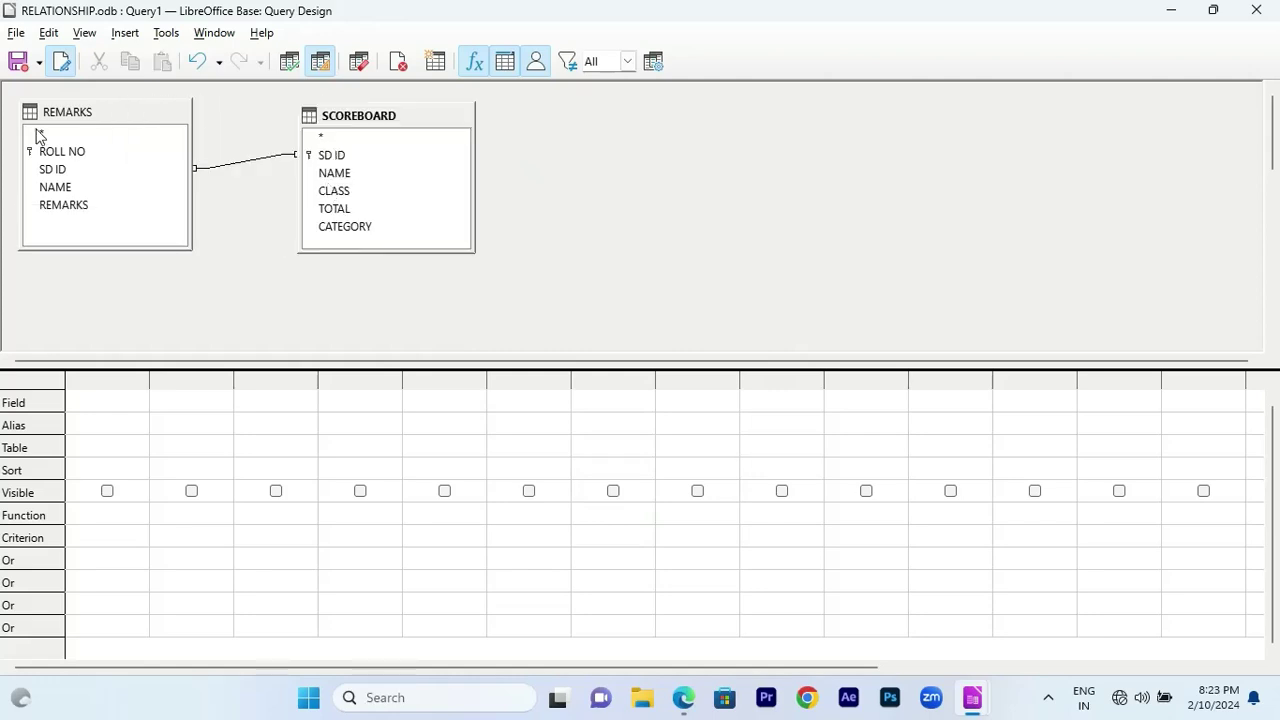
# Step: Put NAME and REMARKS from the REMARKS table and CATEGORY from SCOREBOARD into the query columns
pyautogui.doubleClick(55, 188)
pyautogui.doubleClick(100, 206)
pyautogui.doubleClick(368, 228)
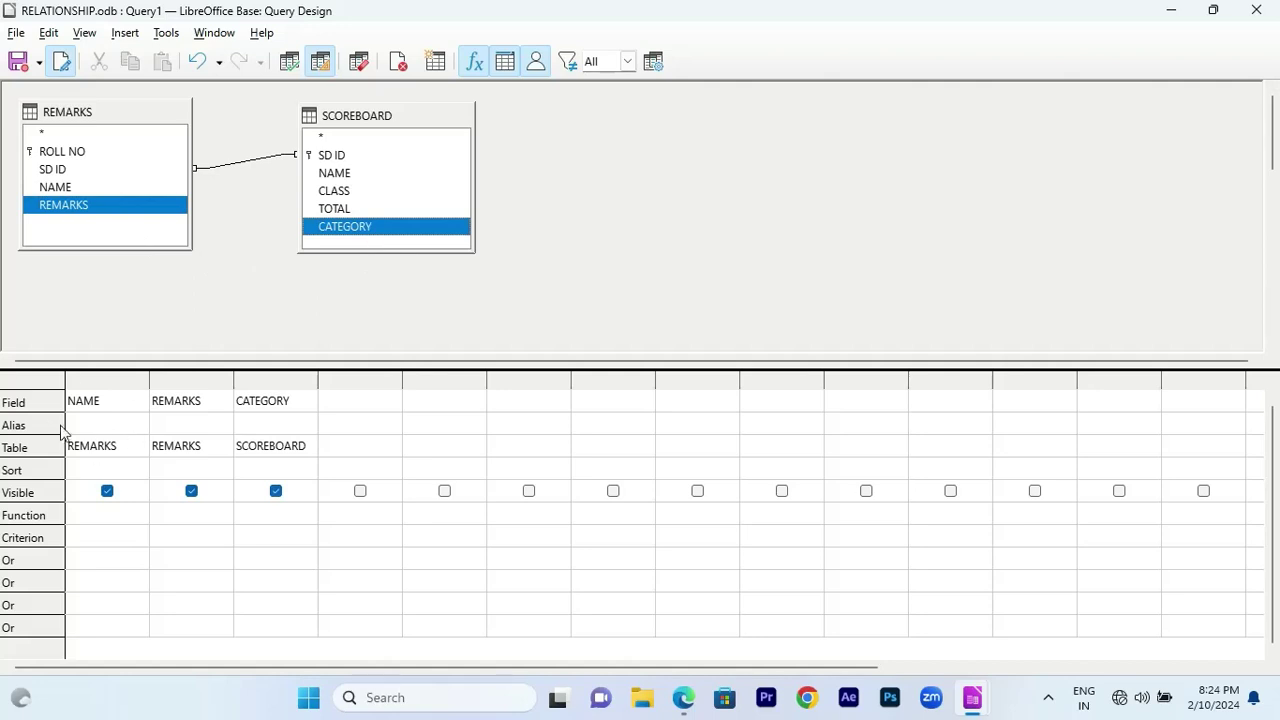
# Step: Sort the query by NAME in descending order and run it
pyautogui.click(138, 469)
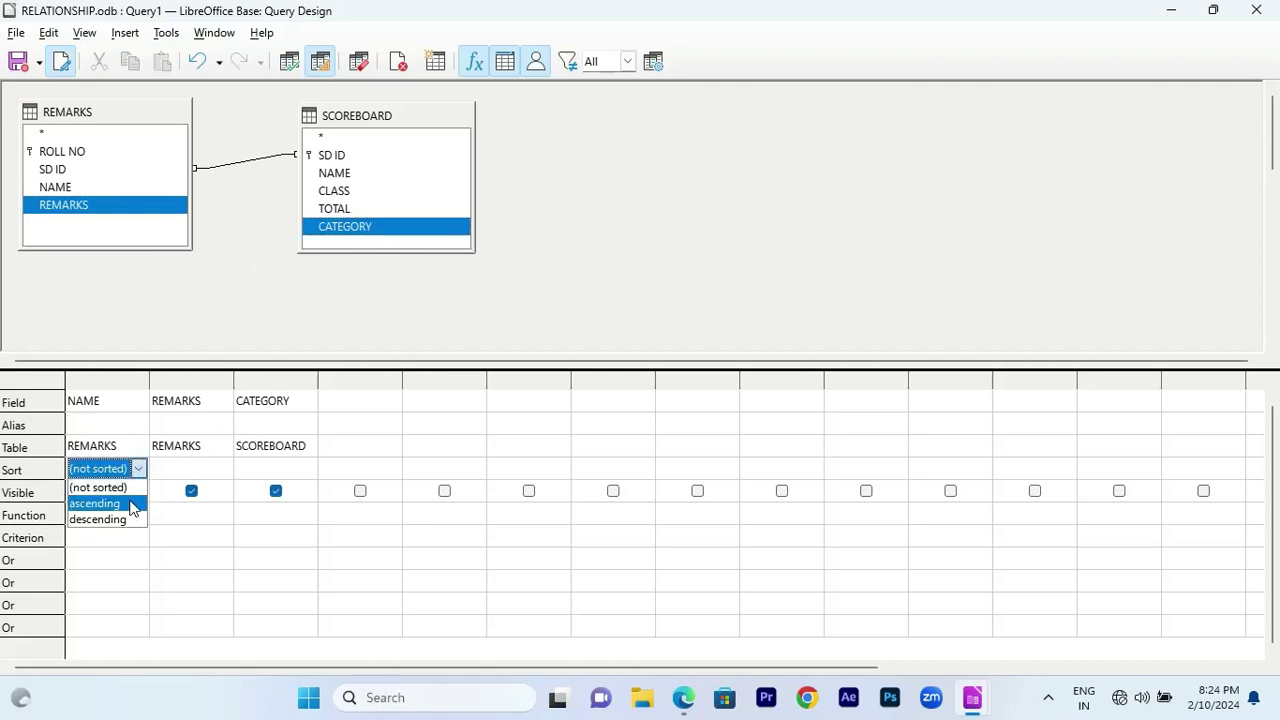
pyautogui.click(112, 503)
pyautogui.click(172, 469)
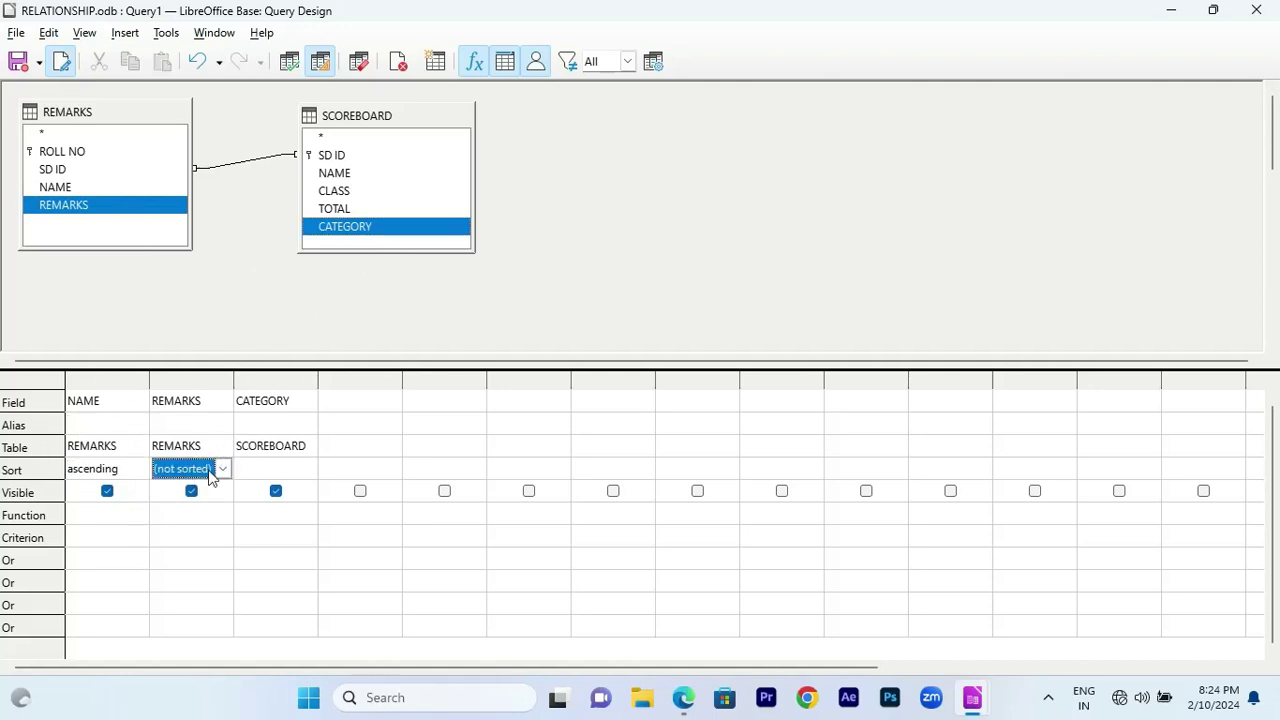
pyautogui.click(138, 469)
pyautogui.click(126, 531)
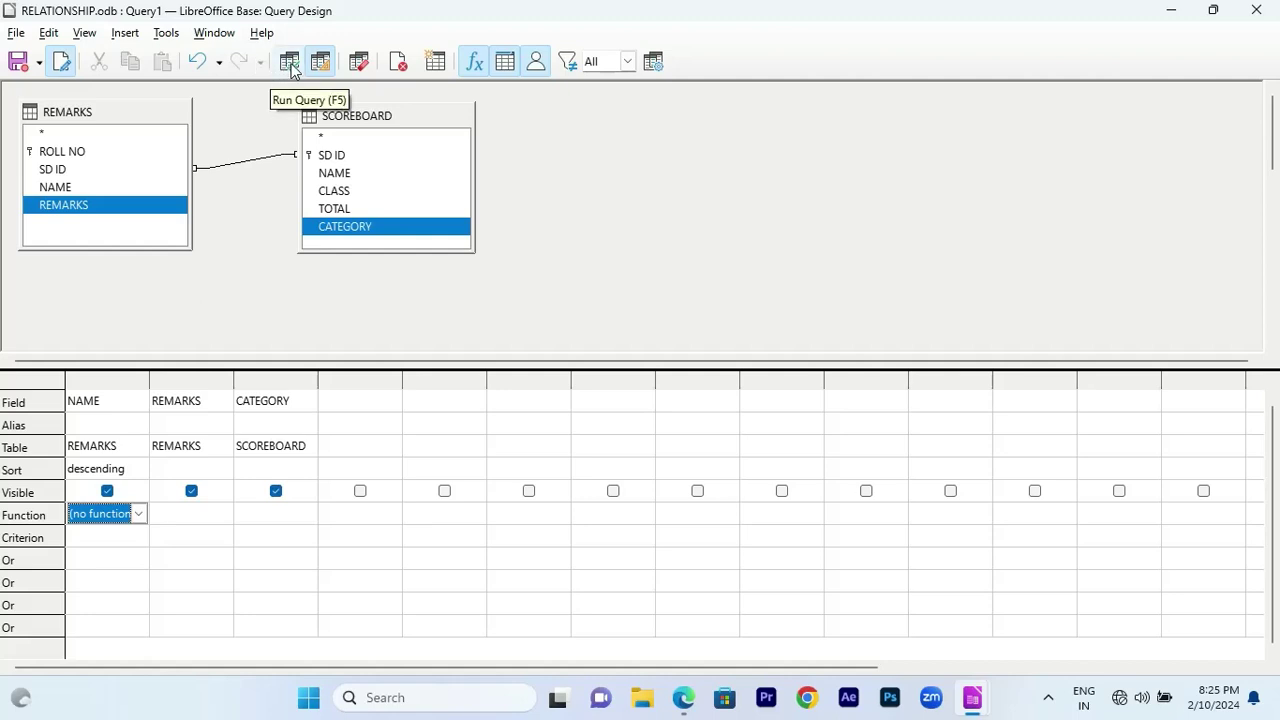
pyautogui.click(288, 66)
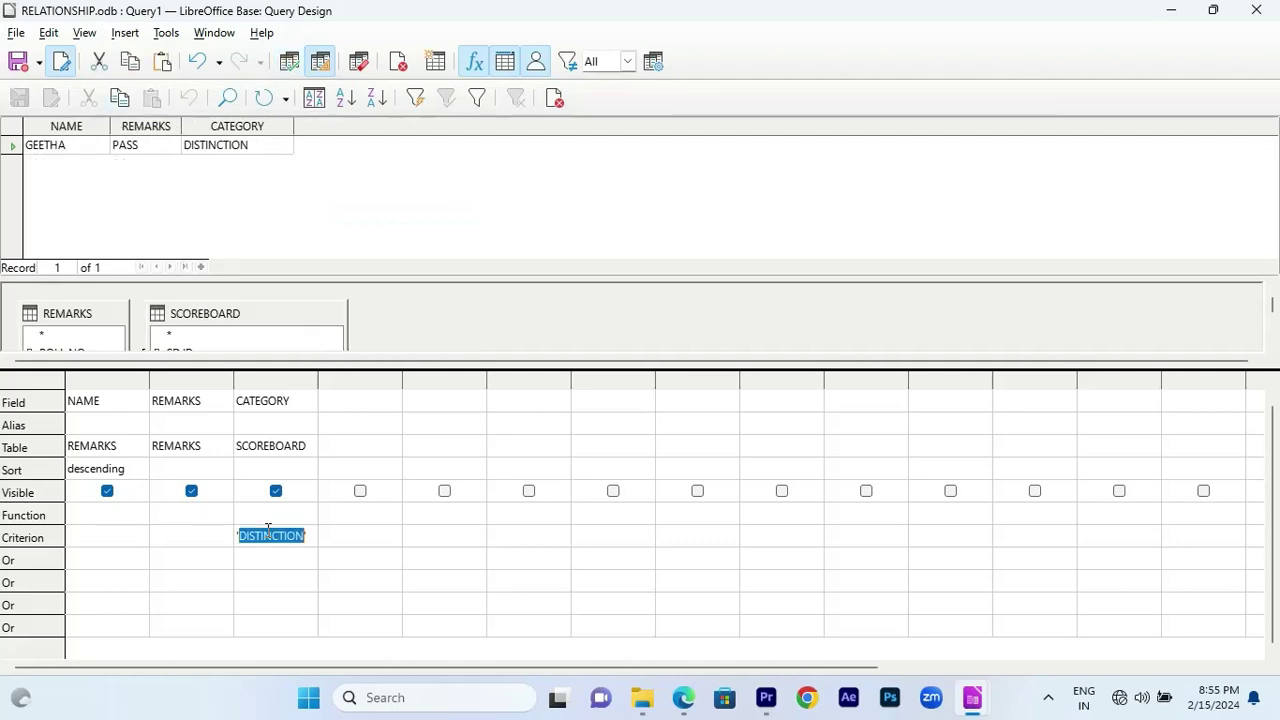
# Step: Replace the CATEGORY criterion with 'FIRST CLASS' and run the query
pyautogui.press('BackSpace')
pyautogui.write("'FIRST CLASS'")
pyautogui.click(289, 61)
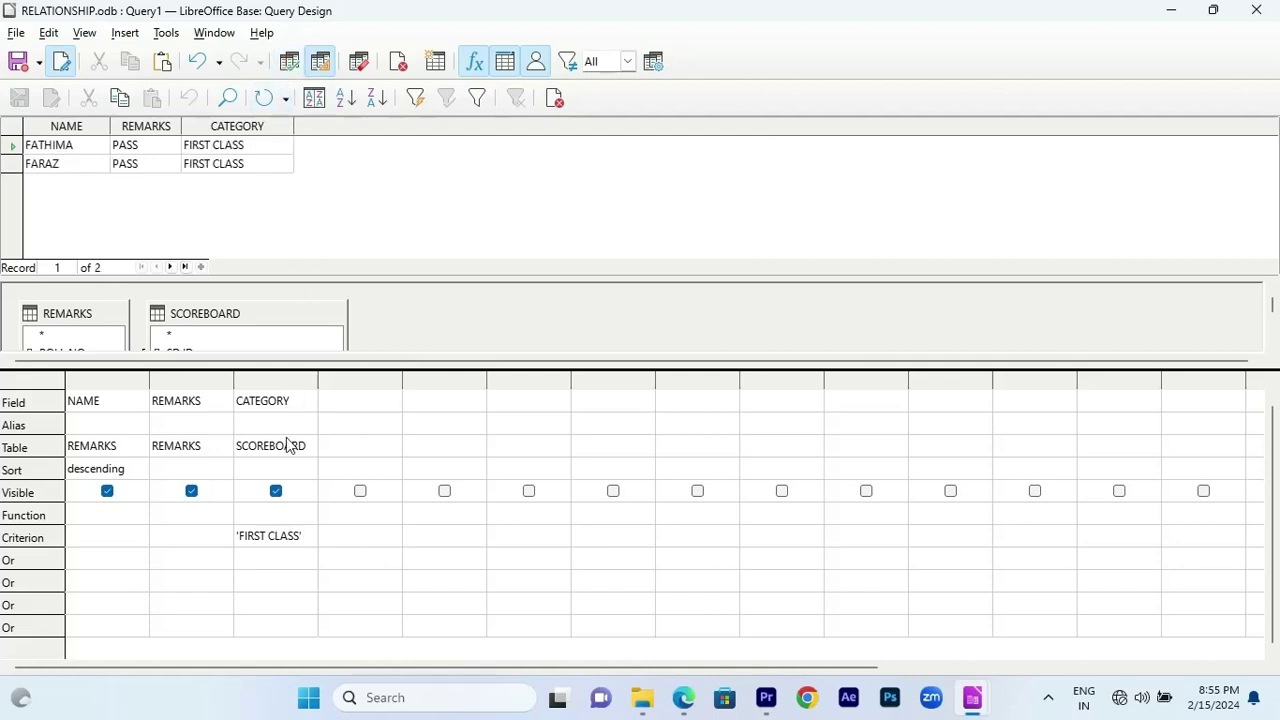
# Step: Change the CATEGORY criterion to 'SECOND CLASS' and rerun the query
pyautogui.doubleClick(255, 536)
pyautogui.doubleClick(255, 536)
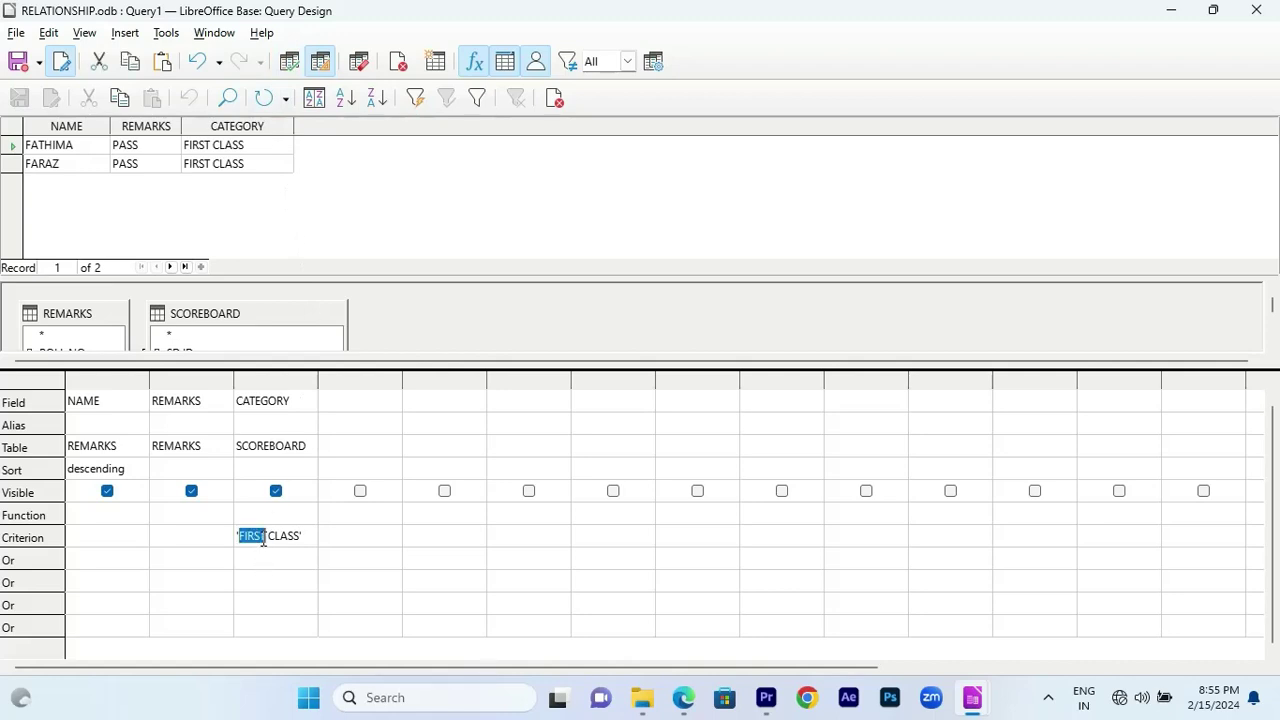
pyautogui.write('SECOND')
pyautogui.click(289, 61)
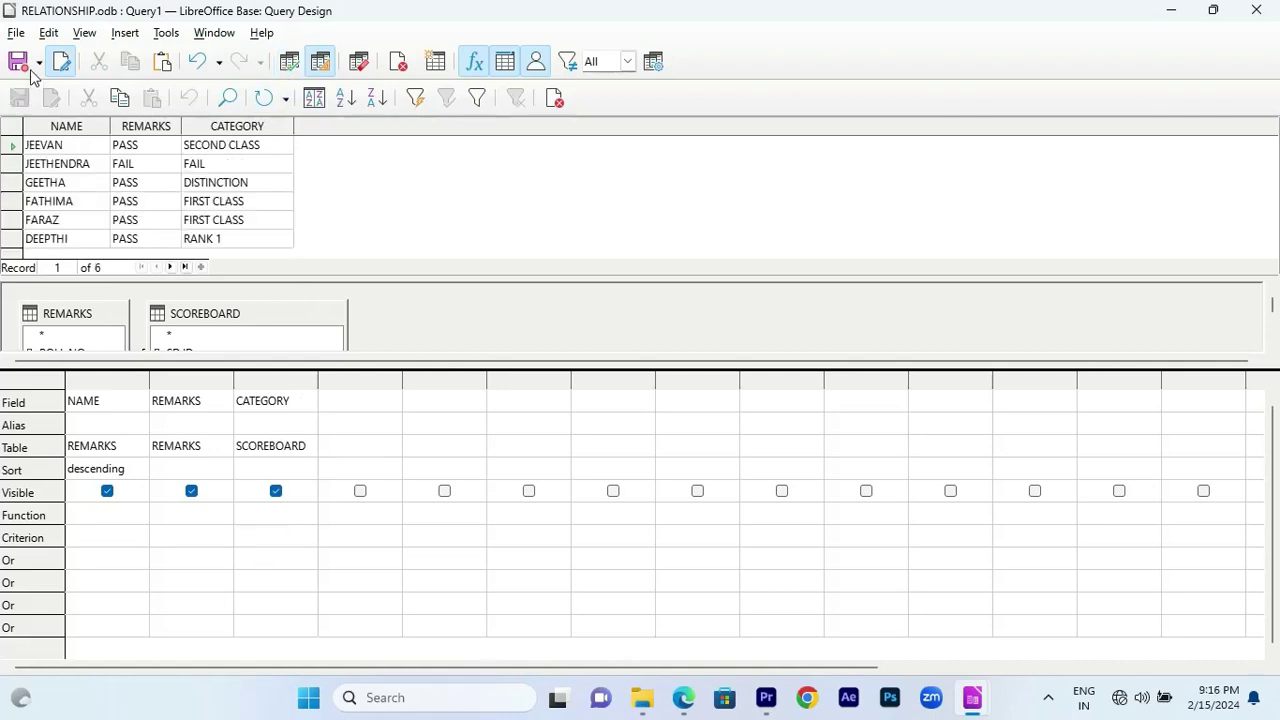
# Step: Save the query as DESIGN SCOREBOARD and close the query design
pyautogui.click(18, 62)
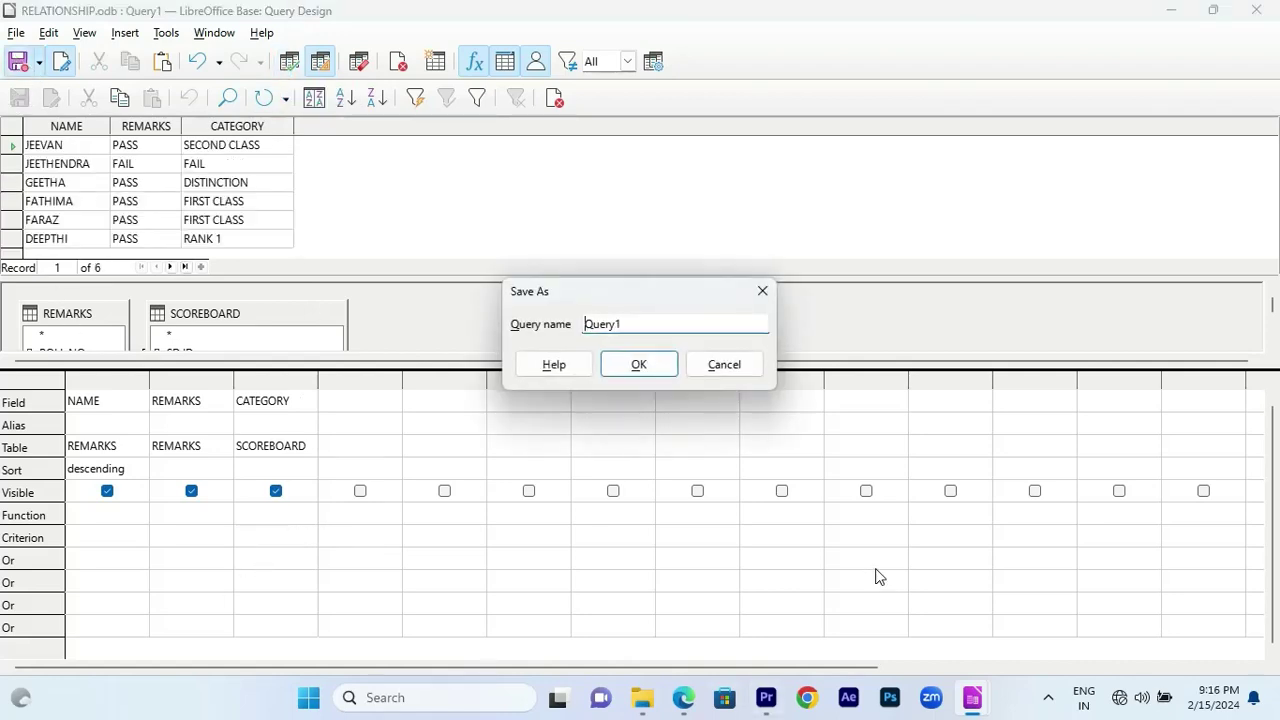
pyautogui.write('DESIGN SCOREBOARD')
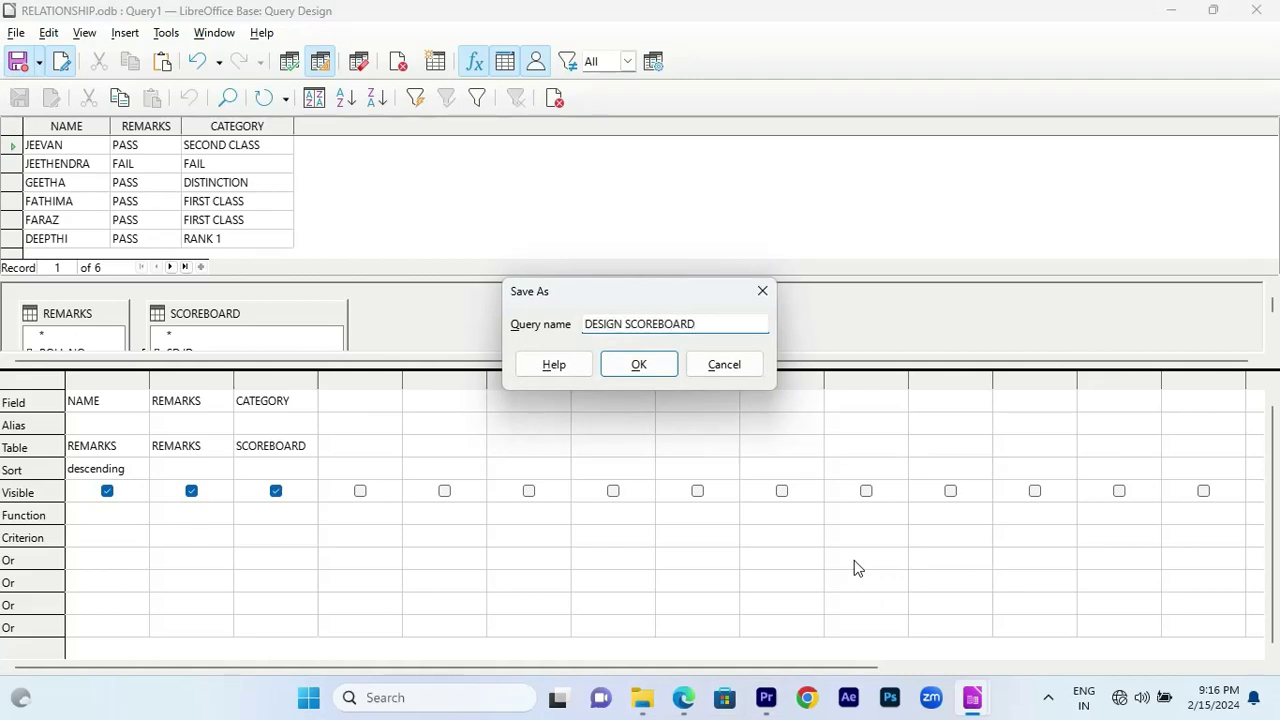
pyautogui.press('Return')
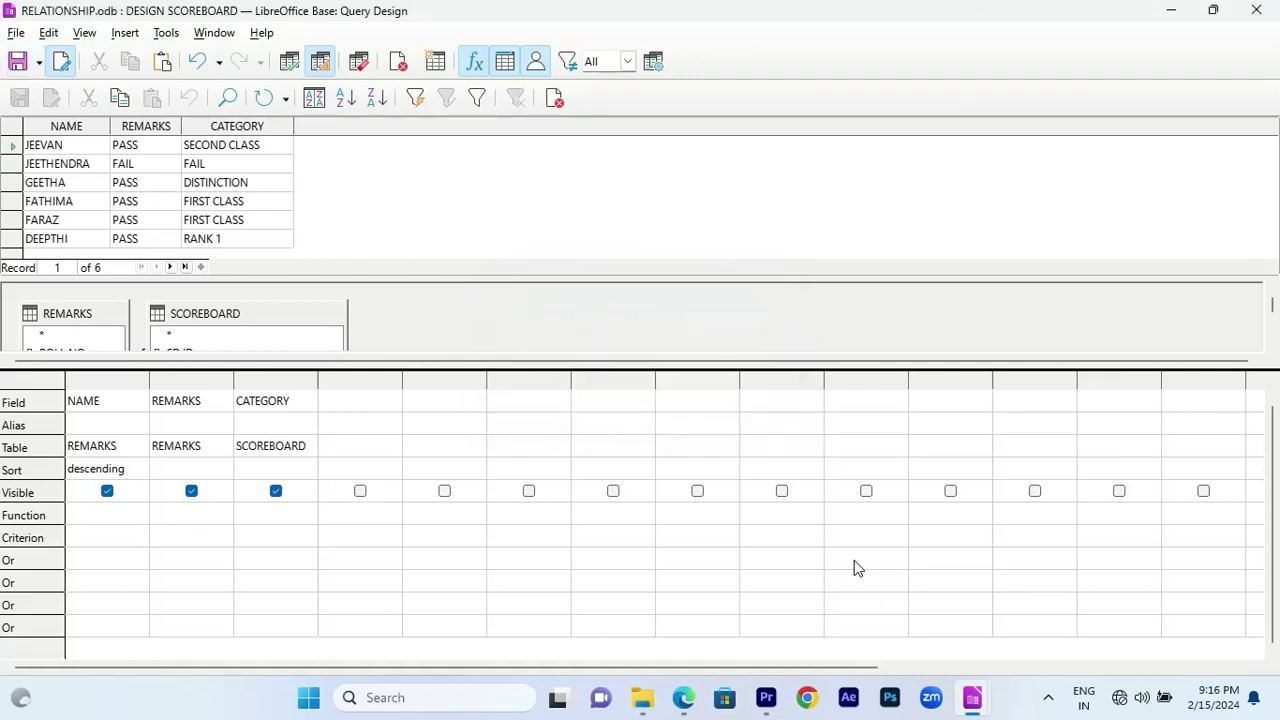
pyautogui.click(1256, 10)
# Step: Start a new query with the Query Wizard and add NAME, TOTAL and CATEGORY from the SCOREBOARD table
pyautogui.click(286, 177)
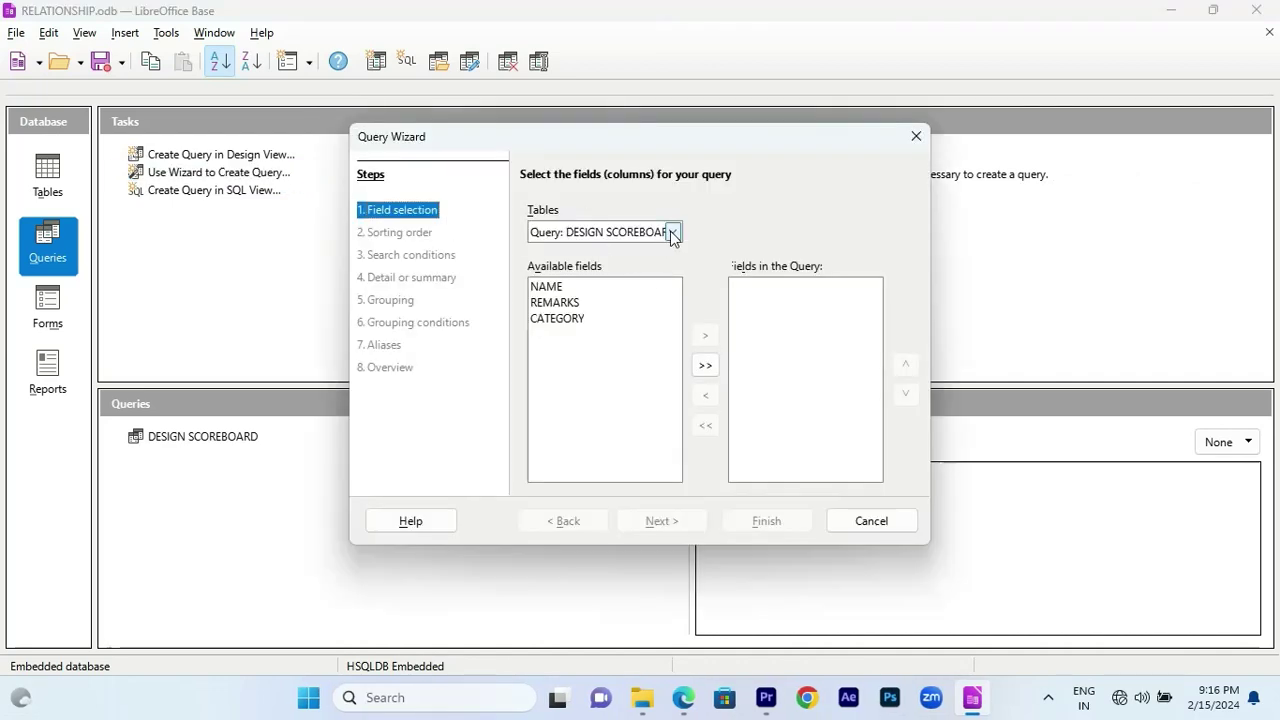
pyautogui.click(672, 232)
pyautogui.click(640, 286)
pyautogui.click(658, 305)
pyautogui.doubleClick(660, 310)
pyautogui.click(654, 322)
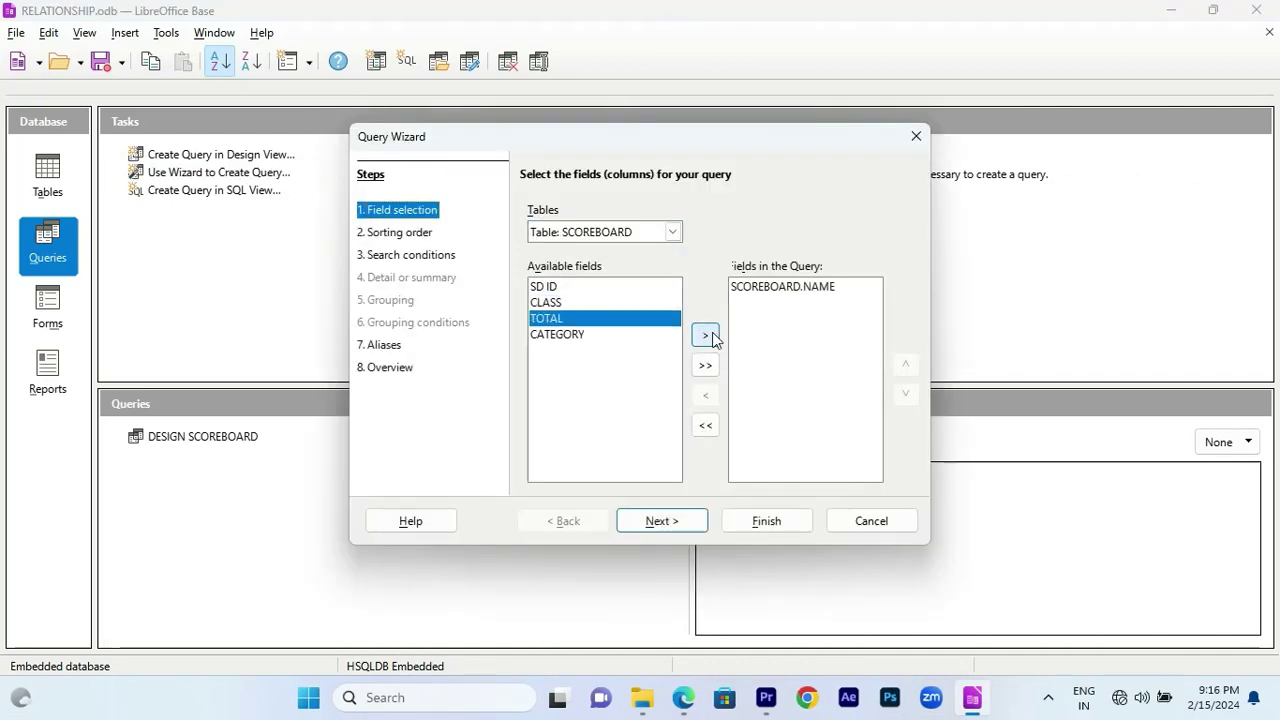
pyautogui.click(705, 335)
pyautogui.click(705, 335)
# Step: Leave the sorting order undefined and add a match-any search condition that SCOREBOARD.CATEGORY is equal to FIRST CLASS
pyautogui.click(433, 236)
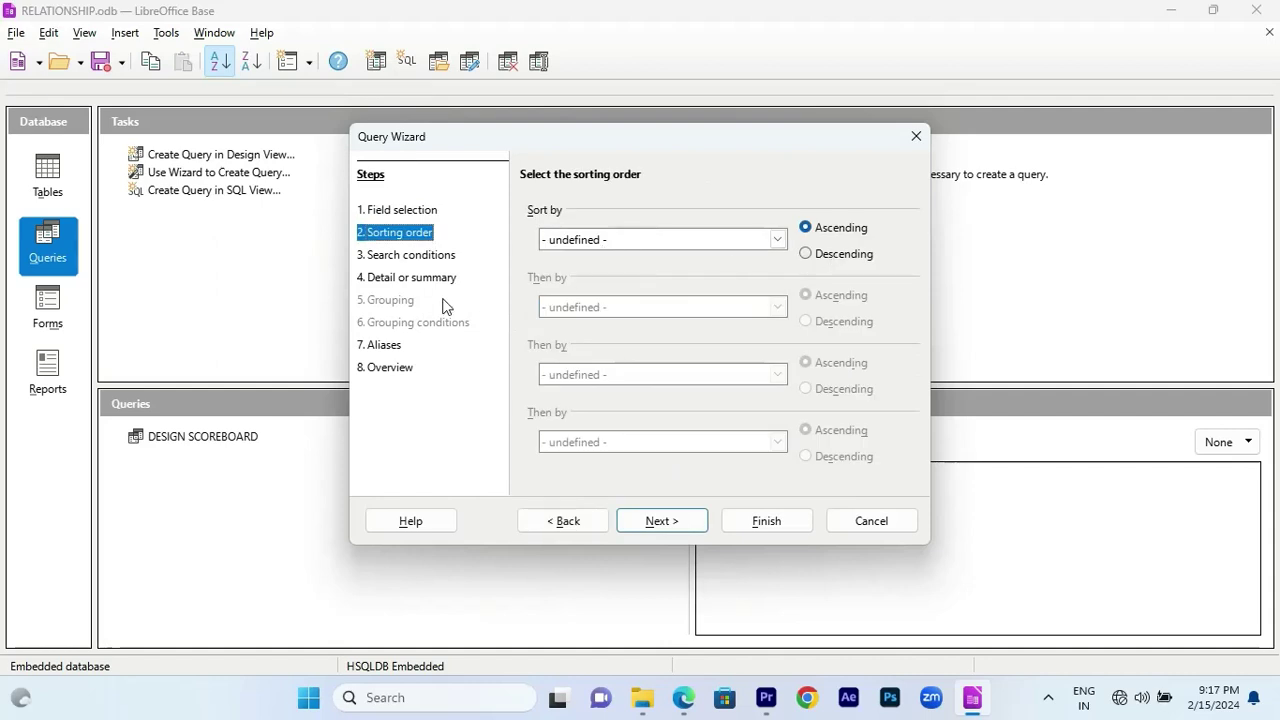
pyautogui.click(442, 257)
pyautogui.click(538, 231)
pyautogui.click(672, 294)
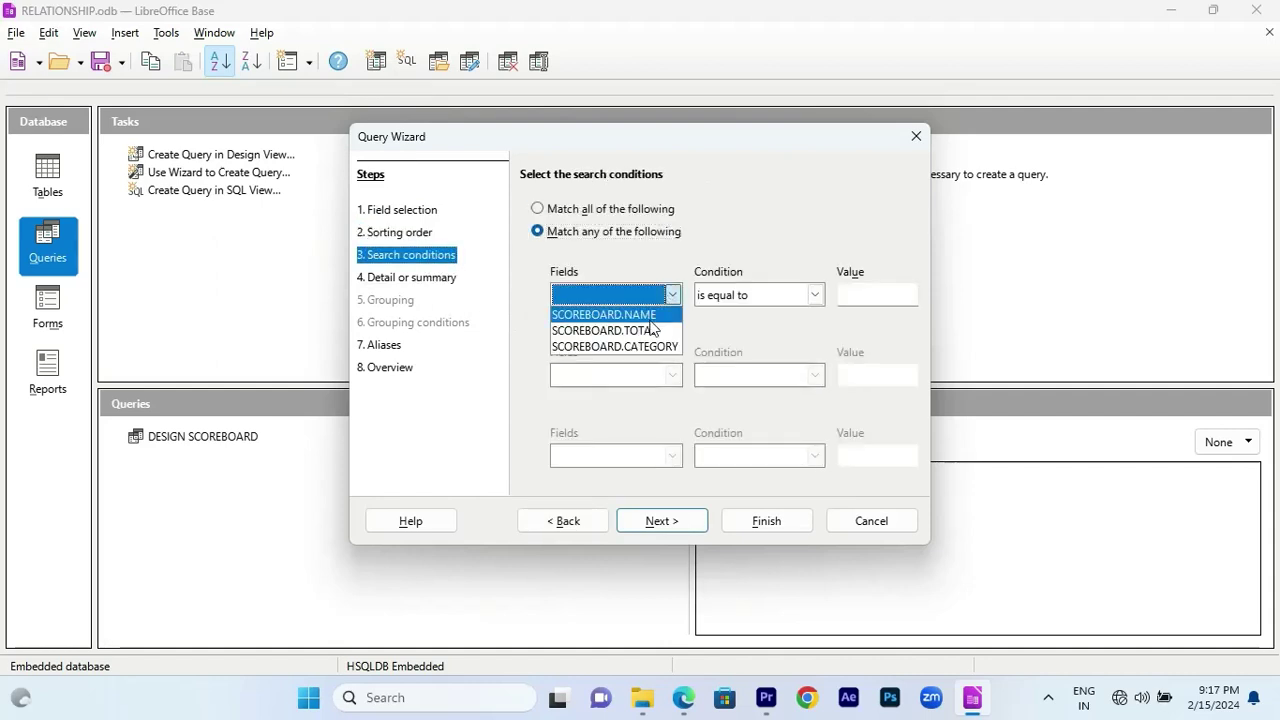
pyautogui.click(640, 346)
pyautogui.click(856, 292)
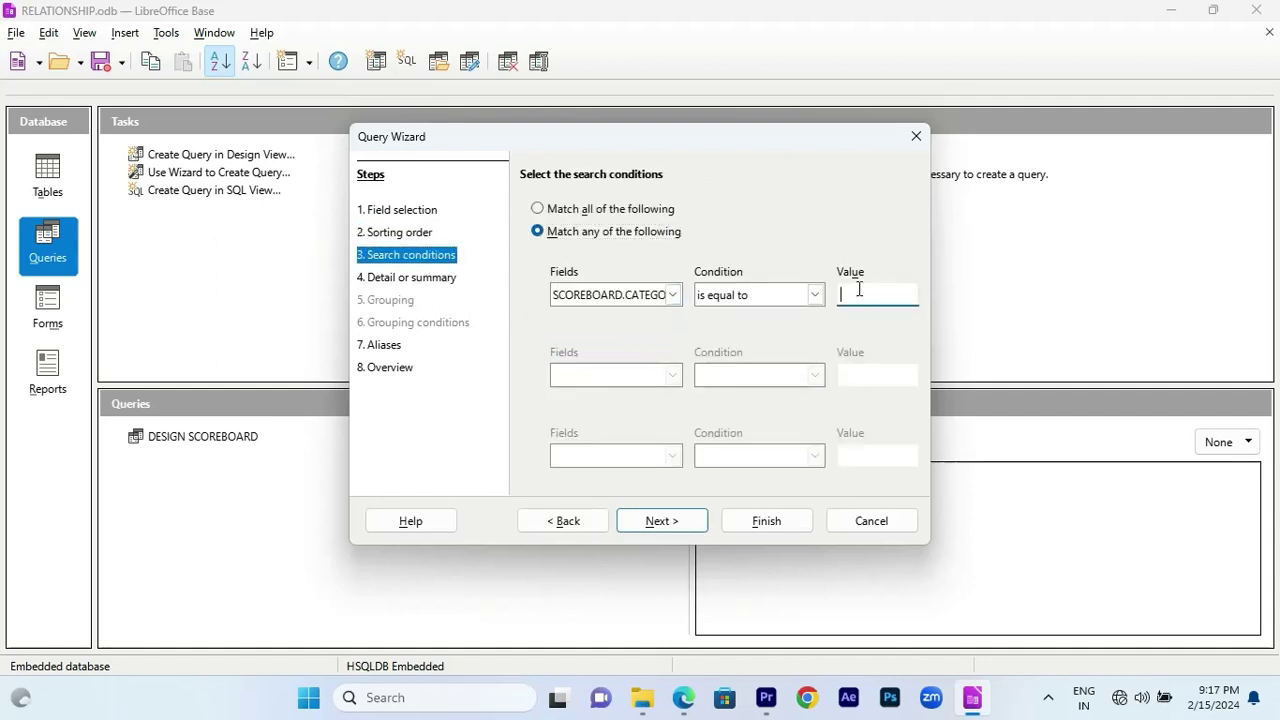
pyautogui.write('FIRST CLASS')
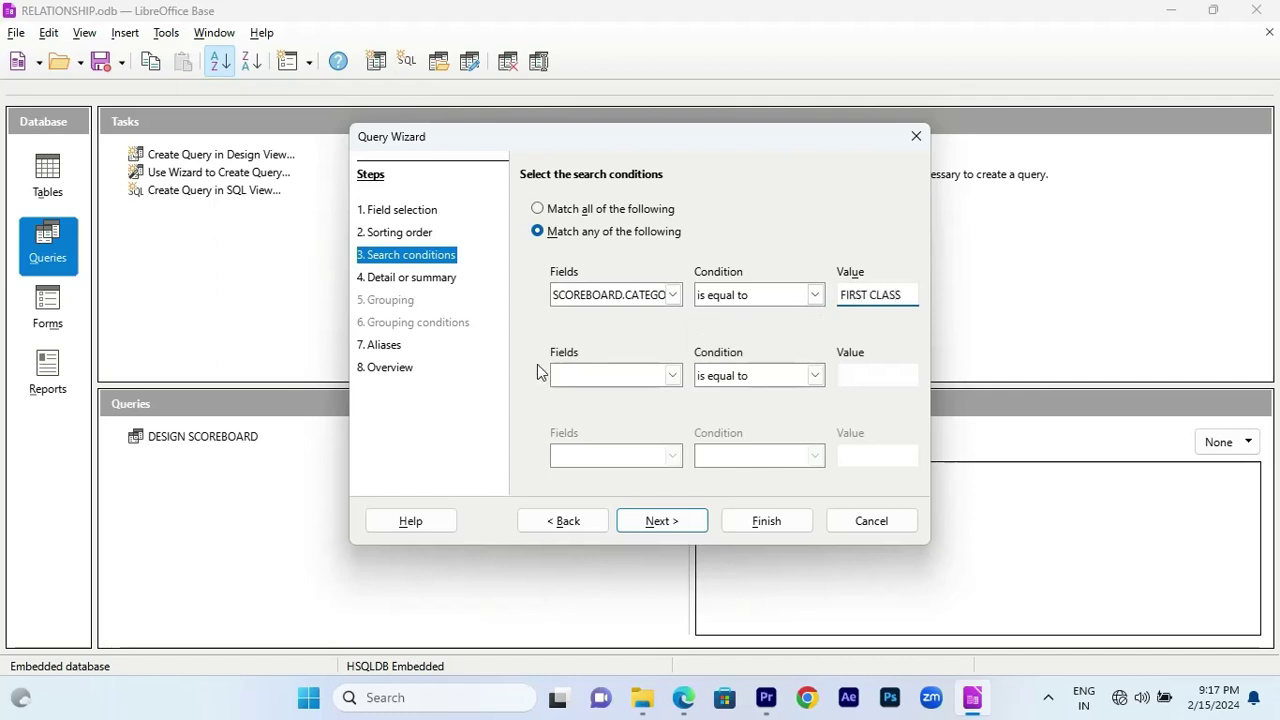
# Step: Keep the default aliases and query name, and finish the wizard with Display Query selected
pyautogui.click(392, 345)
pyautogui.click(386, 367)
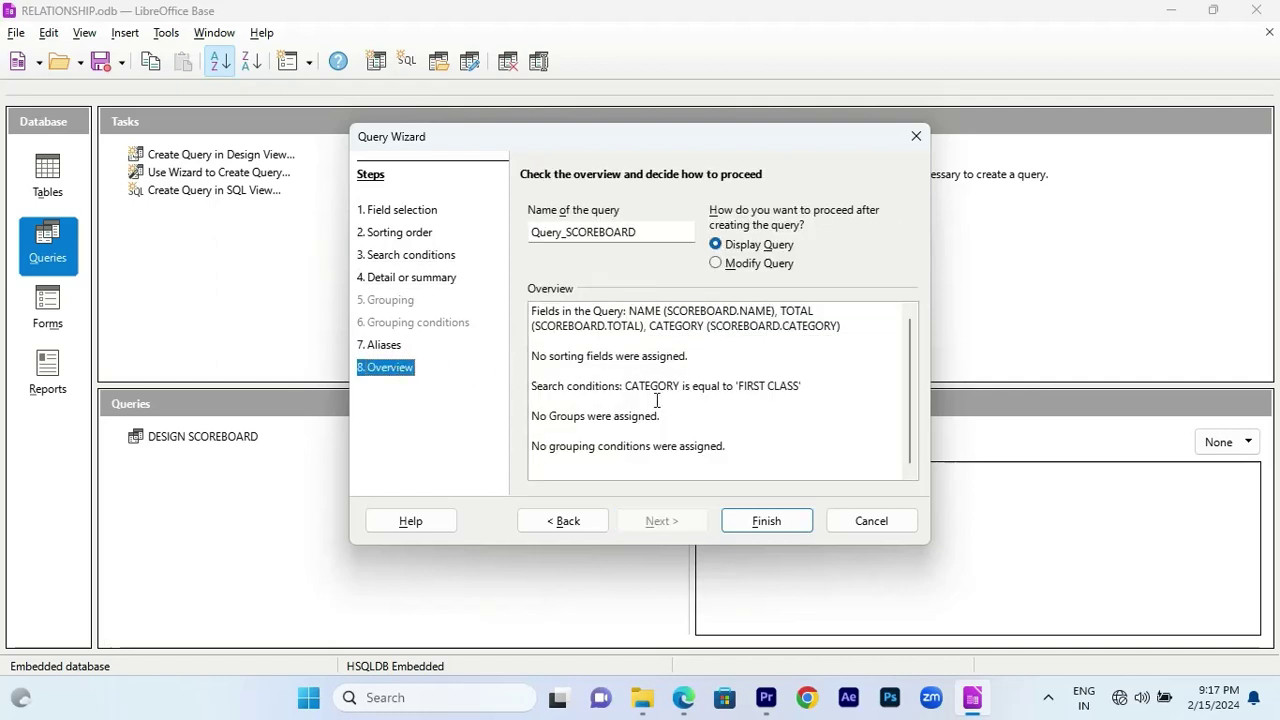
pyautogui.click(766, 521)
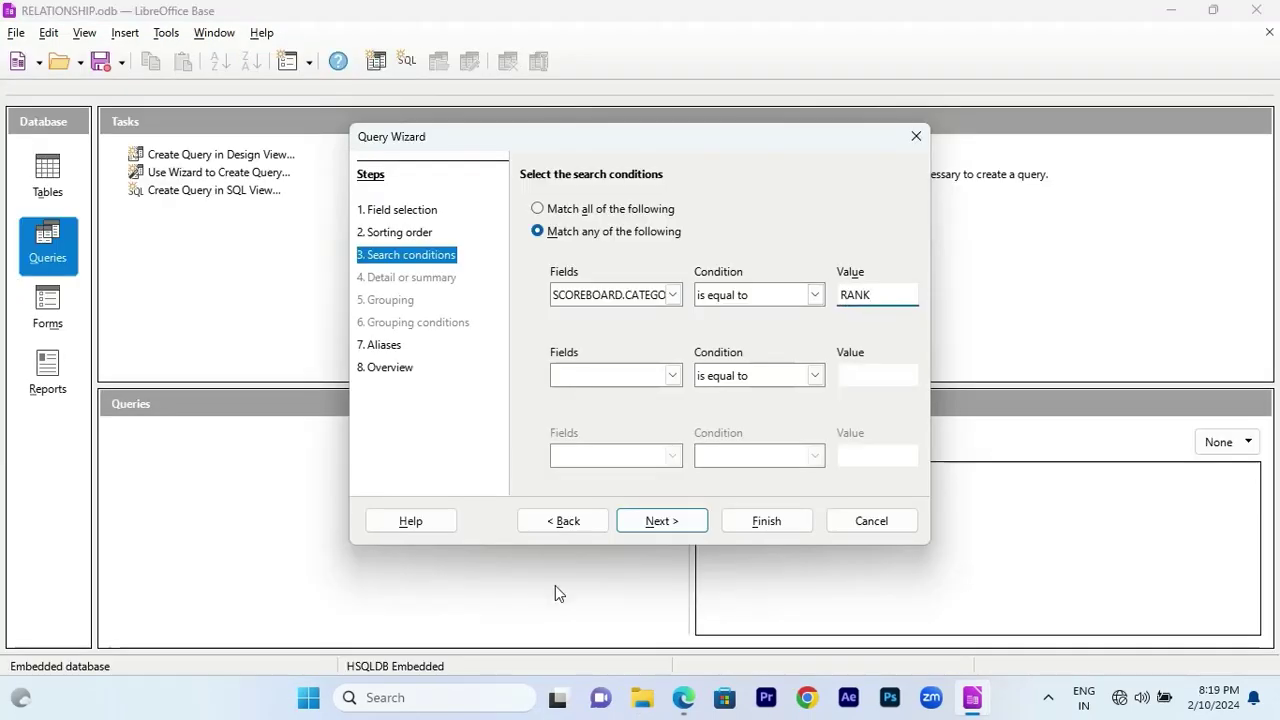
# Step: Complete the CATEGORY search condition value as RANK 1 and finish the wizard
pyautogui.write('1')
pyautogui.click(766, 521)
# Step: Switch to the IT Level2 textbook PDF in Edge and read the Editing a Query section
pyautogui.hotkey('alt', 'Tab')
pyautogui.hotkey('alt', 'Tab')
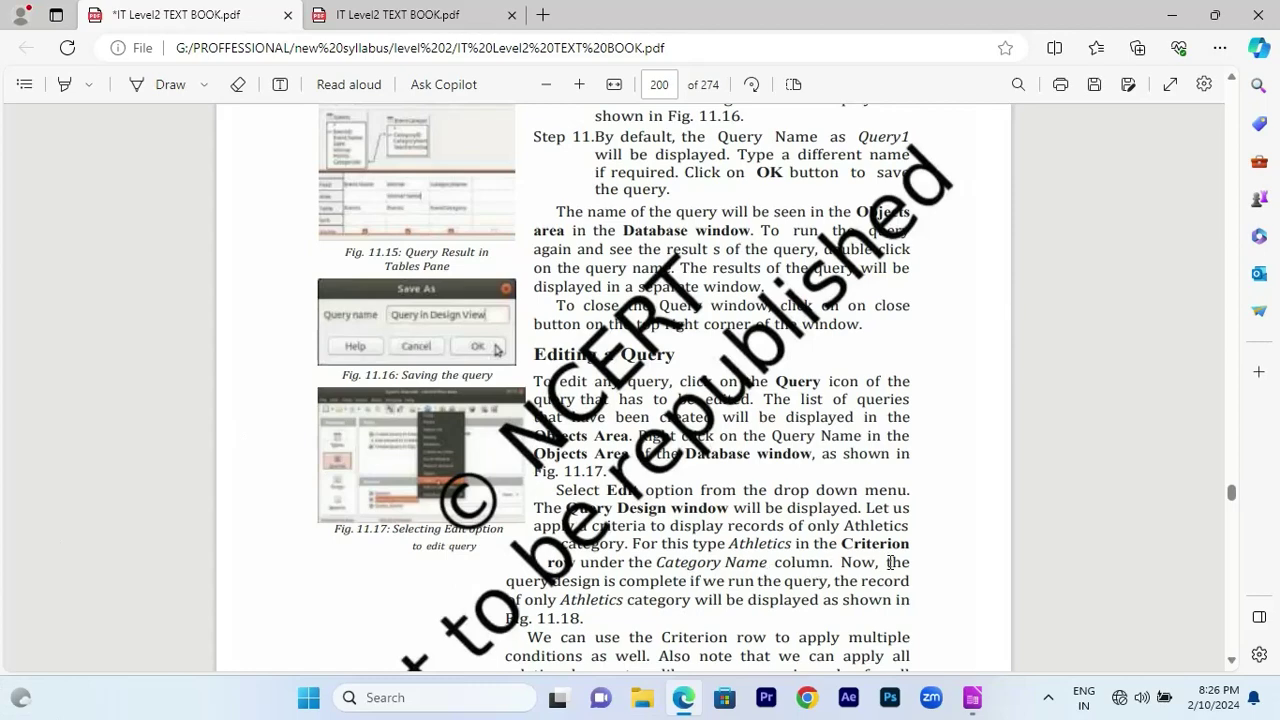
pyautogui.scroll(-2, 890, 562)
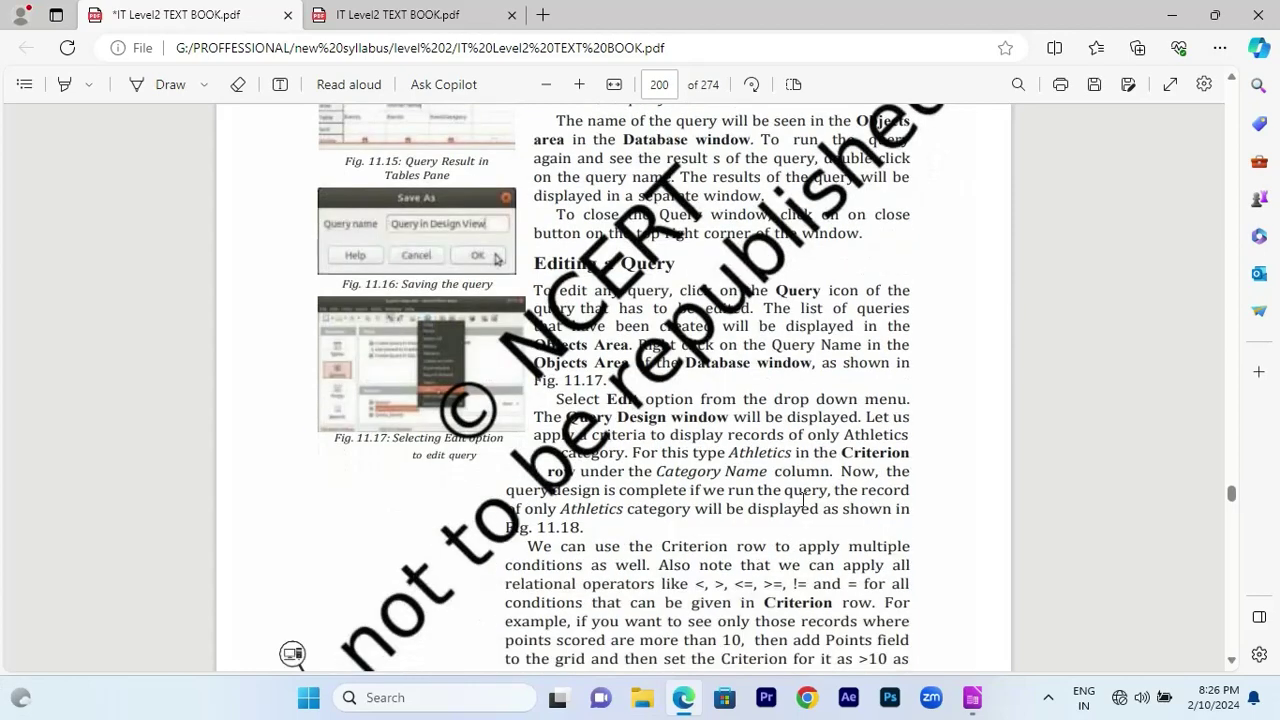